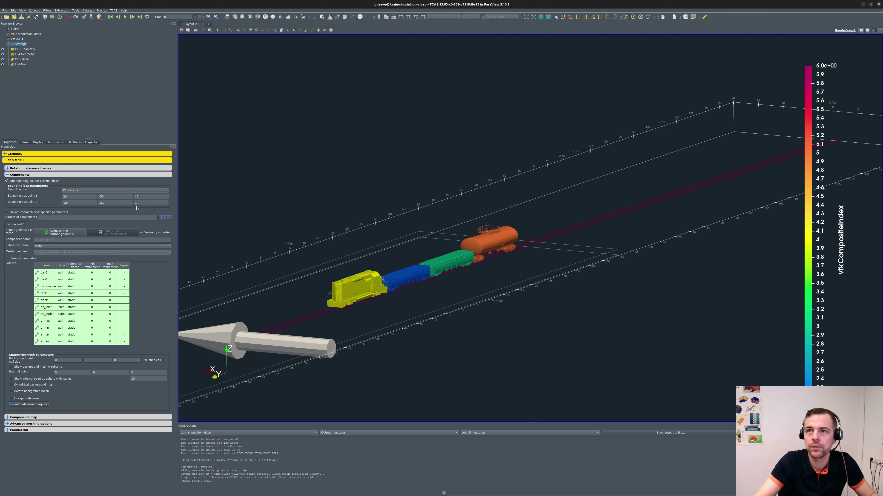
# Set the Z coordinate of bounding box point 2 to -0.15.
pyautogui.doubleClick(142, 202)
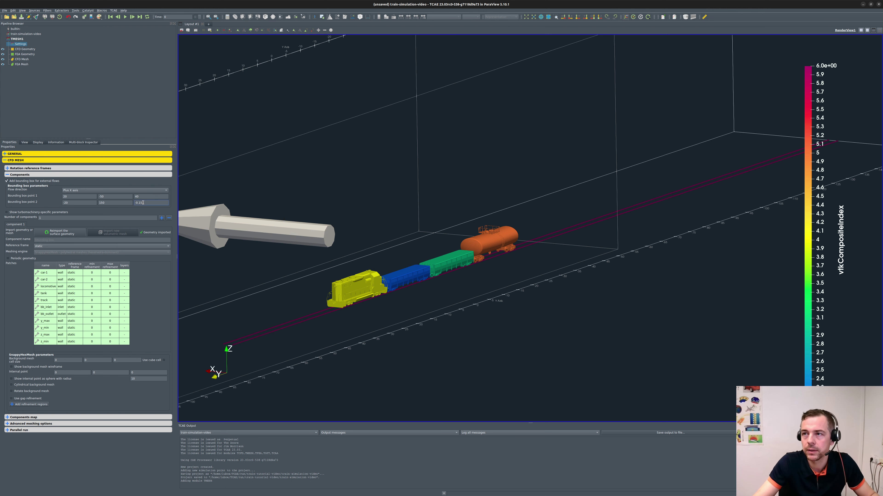
pyautogui.scroll(-10, 520, 263)
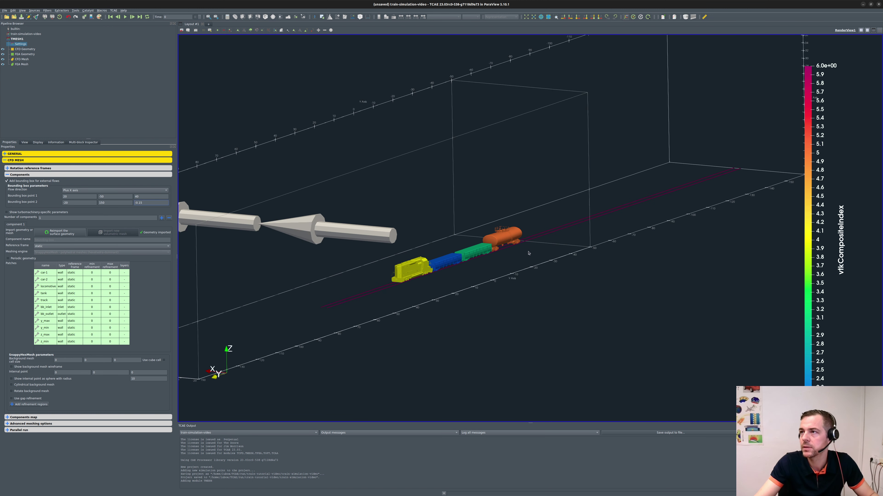
pyautogui.moveTo(479, 277); pyautogui.dragTo(488, 270)
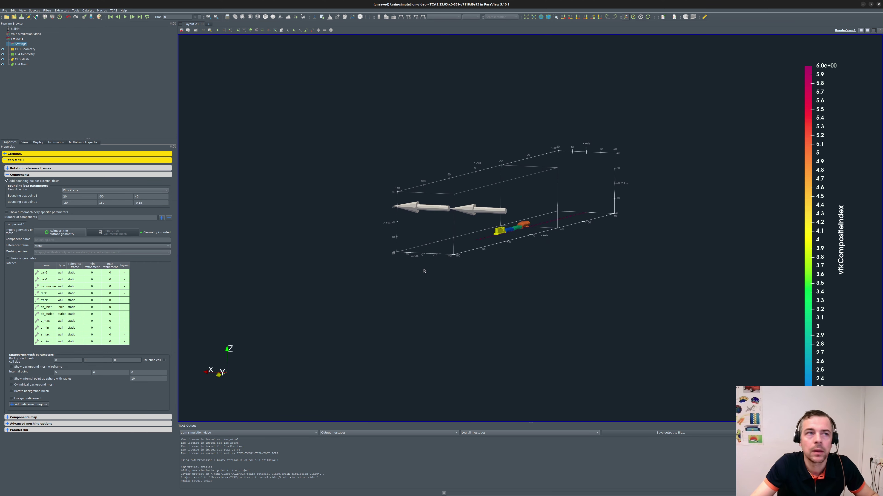
pyautogui.moveTo(423, 278); pyautogui.dragTo(408, 276, button='middle')
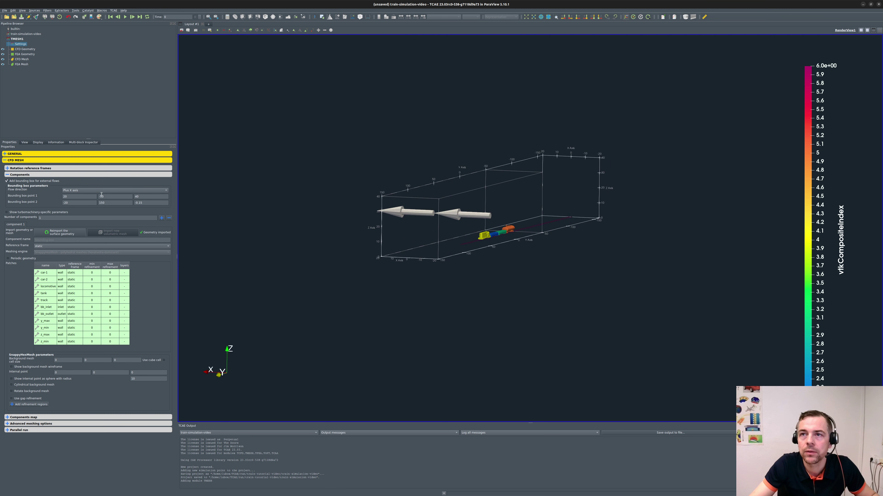
# Set the Y coordinates of the bounding box to 50 for point 1 and -150 for point 2.
pyautogui.moveTo(99, 198); pyautogui.dragTo(110, 197)
pyautogui.press('Left')
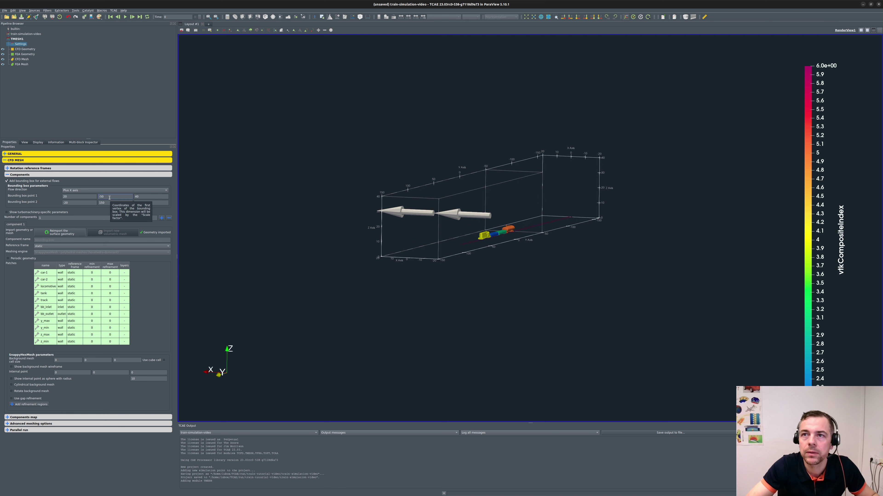
pyautogui.doubleClick(104, 203)
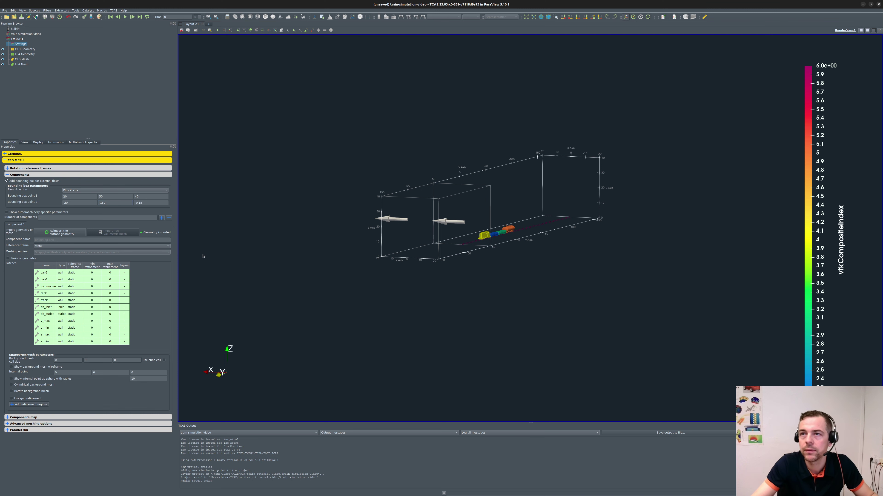
pyautogui.press('Return')
pyautogui.scroll(5, 485, 232)
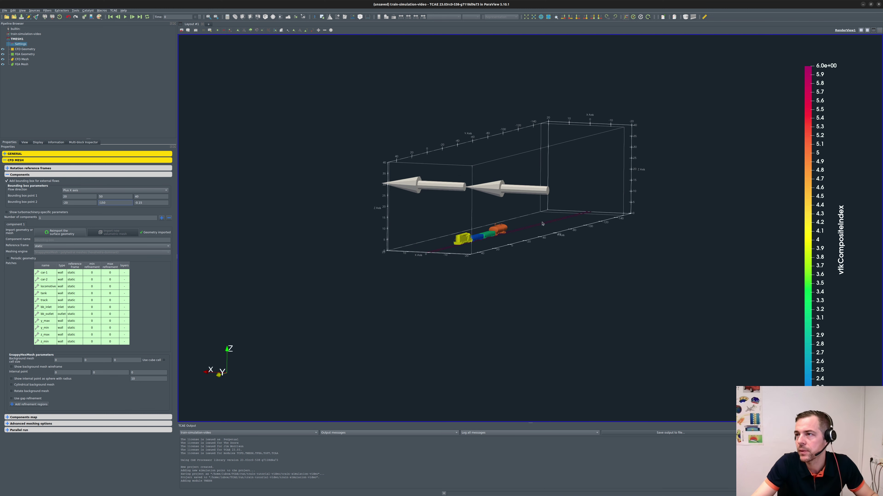
pyautogui.moveTo(484, 232); pyautogui.dragTo(476, 254, button='middle')
pyautogui.moveTo(465, 249)
pyautogui.mouseDown()
pyautogui.moveTo(489, 251)
pyautogui.moveTo(463, 232)
pyautogui.moveTo(470, 244)
pyautogui.moveTo(474, 229)
pyautogui.moveTo(452, 249)
pyautogui.mouseUp()
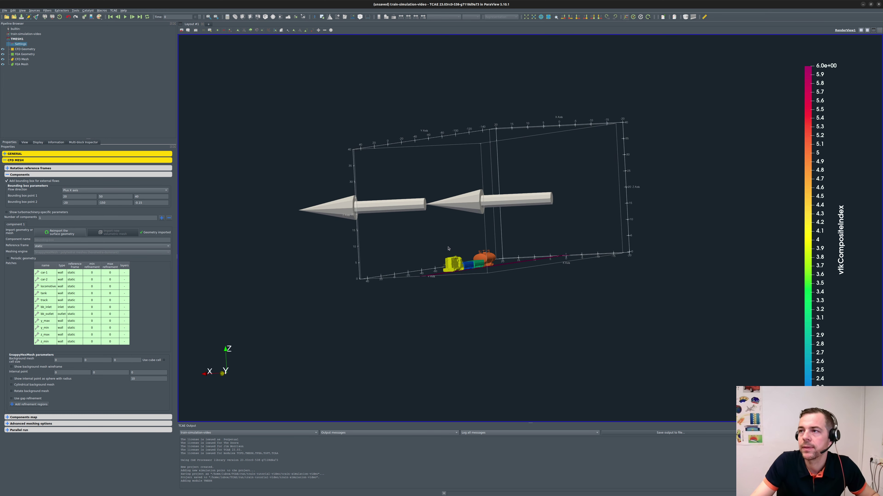
# Set the bounding box's flow direction to Minus Y axis.
pyautogui.click(94, 192)
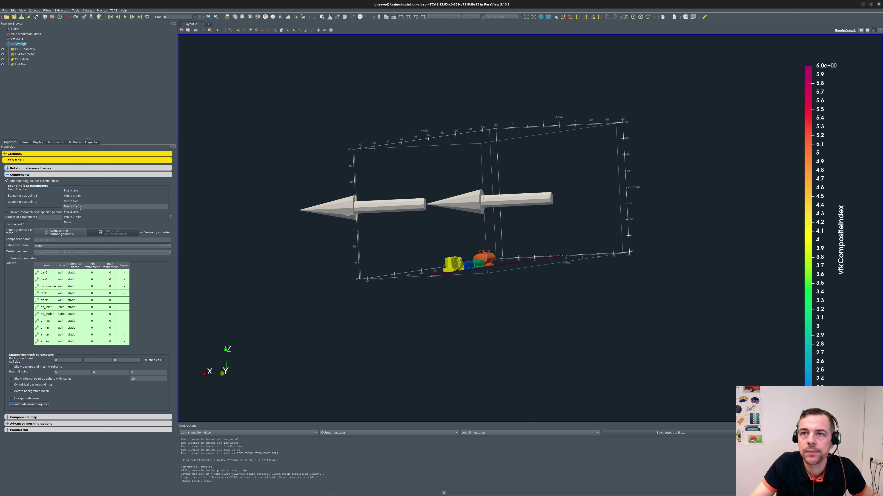
pyautogui.click(80, 208)
pyautogui.moveTo(407, 220); pyautogui.dragTo(535, 228)
pyautogui.scroll(-3, 438, 251)
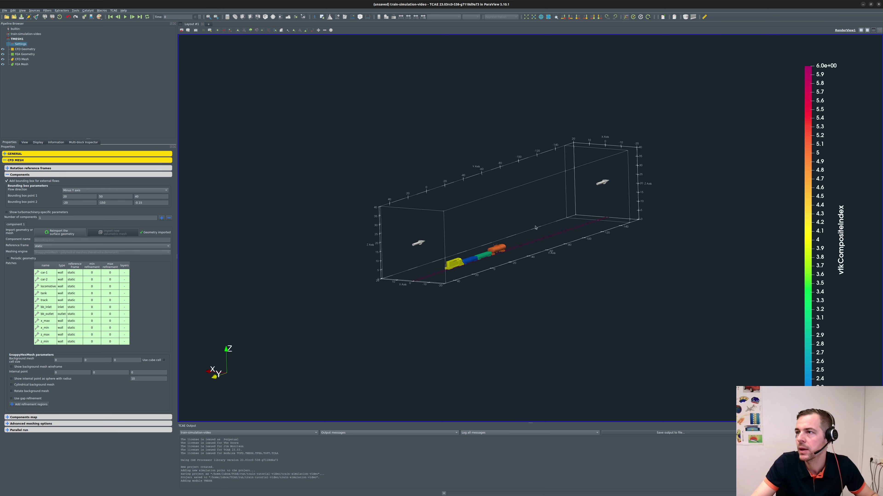
# Examine the train's placement inside the bounding box and the orientation of the flow arrows.
pyautogui.scroll(10, 535, 227)
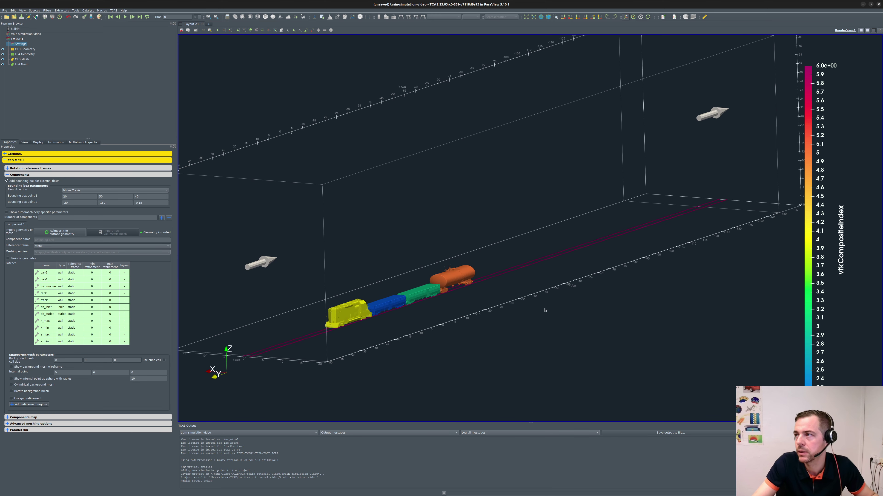
pyautogui.moveTo(446, 337); pyautogui.dragTo(501, 286, button='middle')
pyautogui.moveTo(497, 249); pyautogui.dragTo(489, 329, button='right')
pyautogui.moveTo(617, 275); pyautogui.dragTo(747, 216, button='middle')
pyautogui.moveTo(618, 266); pyautogui.dragTo(585, 315, button='right')
pyautogui.moveTo(616, 254); pyautogui.dragTo(516, 317, button='middle')
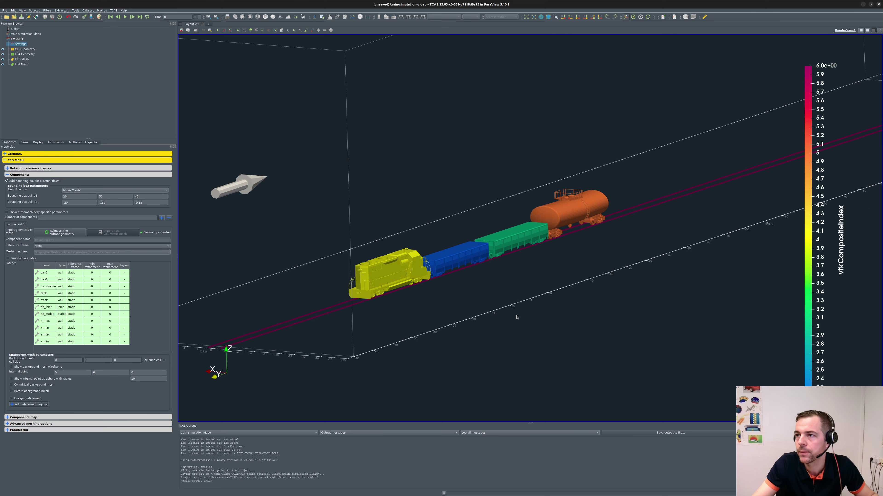
pyautogui.scroll(-10, 520, 296)
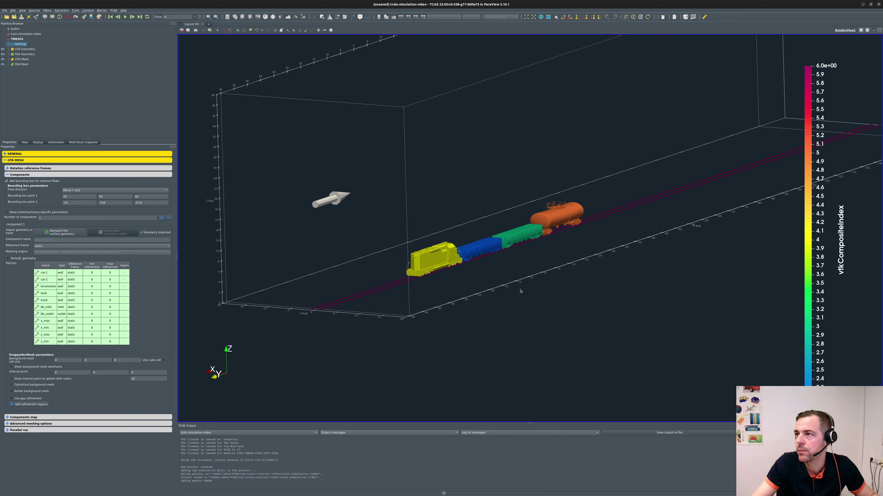
pyautogui.moveTo(507, 300); pyautogui.dragTo(508, 301, button='middle')
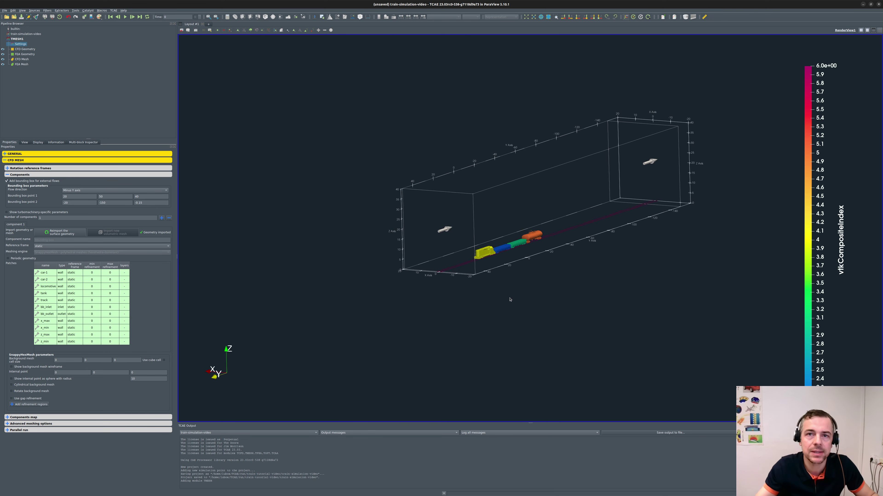
pyautogui.scroll(10, 510, 299)
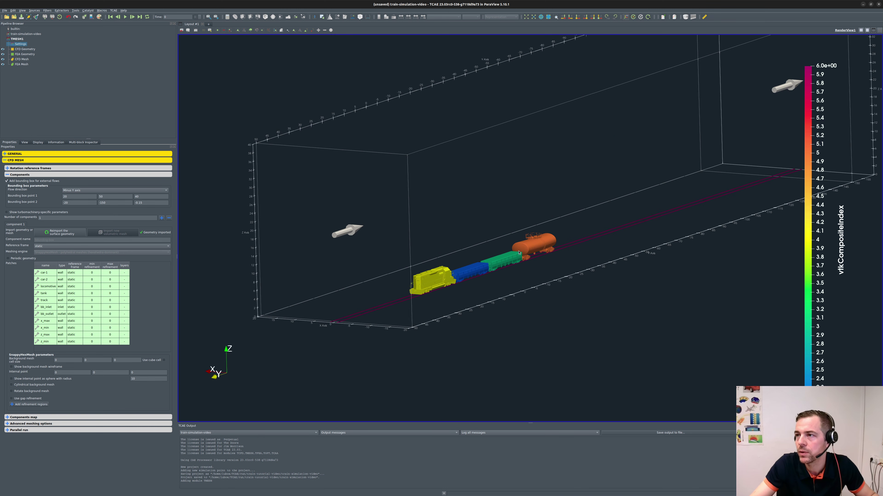
pyautogui.scroll(1, 521, 252)
pyautogui.moveTo(441, 320); pyautogui.dragTo(555, 248, button='middle')
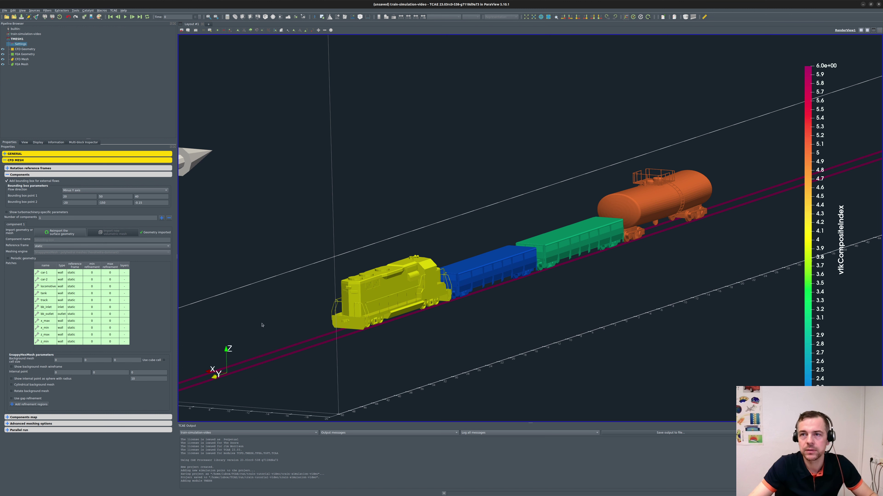
pyautogui.moveTo(101, 324)
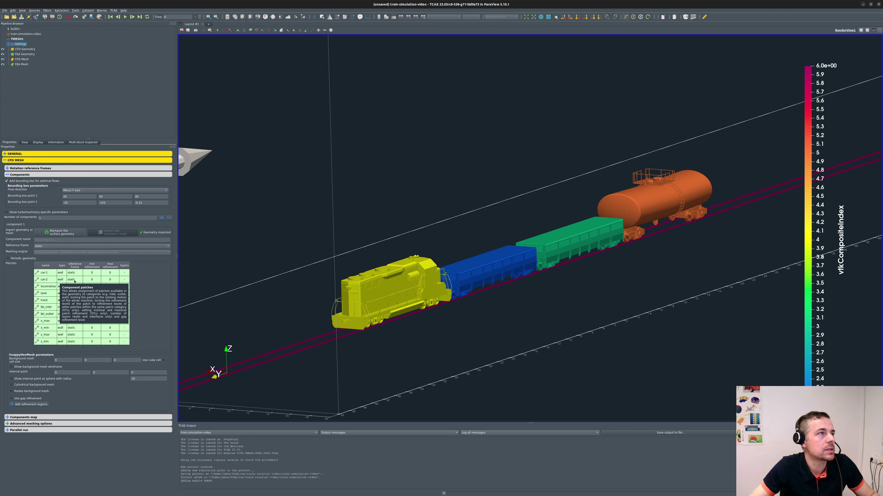
pyautogui.moveTo(69, 328)
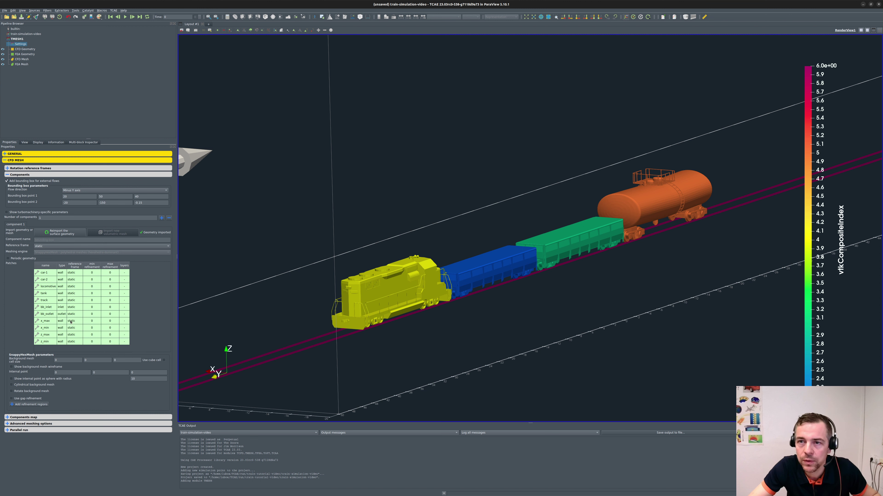
pyautogui.doubleClick(71, 321)
pyautogui.click(72, 321)
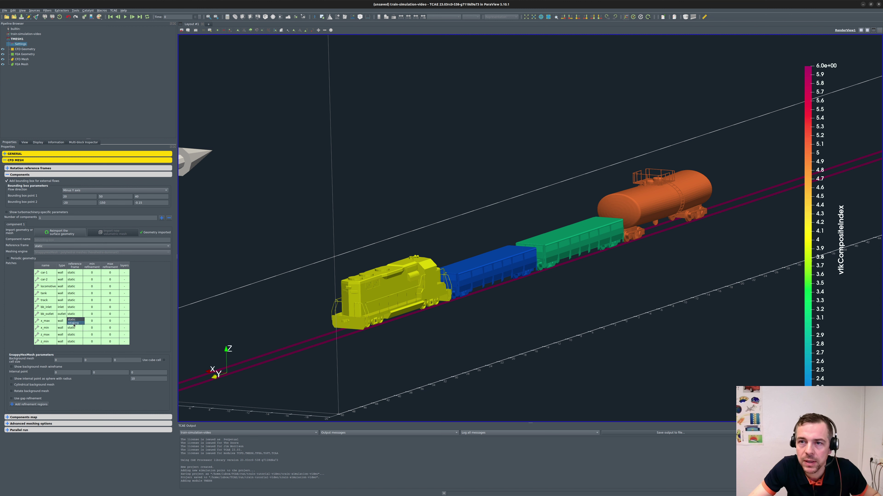
pyautogui.click(59, 326)
# Change the type of the x_max, x_min and z_max patches from wall to symmetry.
pyautogui.doubleClick(60, 322)
pyautogui.click(60, 321)
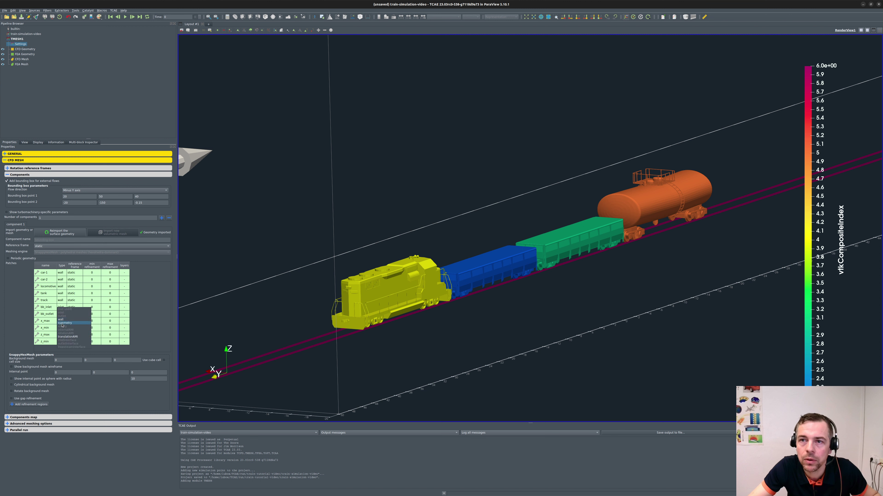
pyautogui.click(62, 323)
pyautogui.doubleClick(61, 328)
pyautogui.click(61, 328)
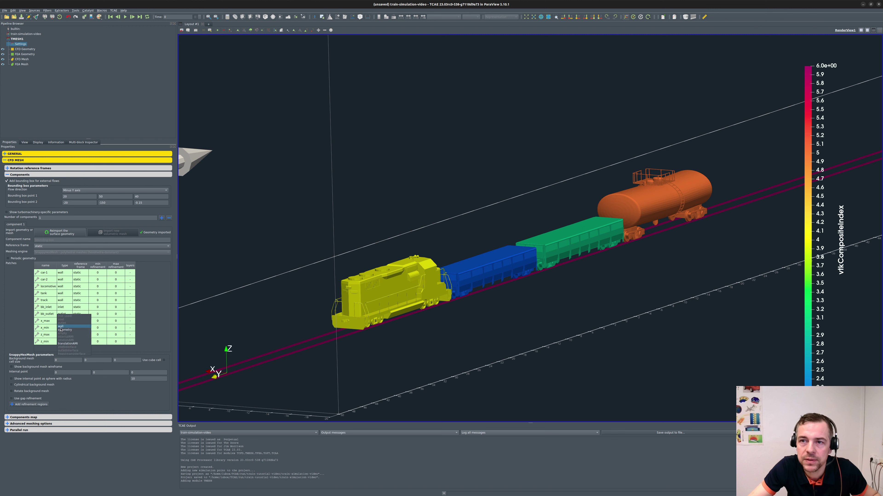
pyautogui.click(62, 330)
pyautogui.doubleClick(61, 335)
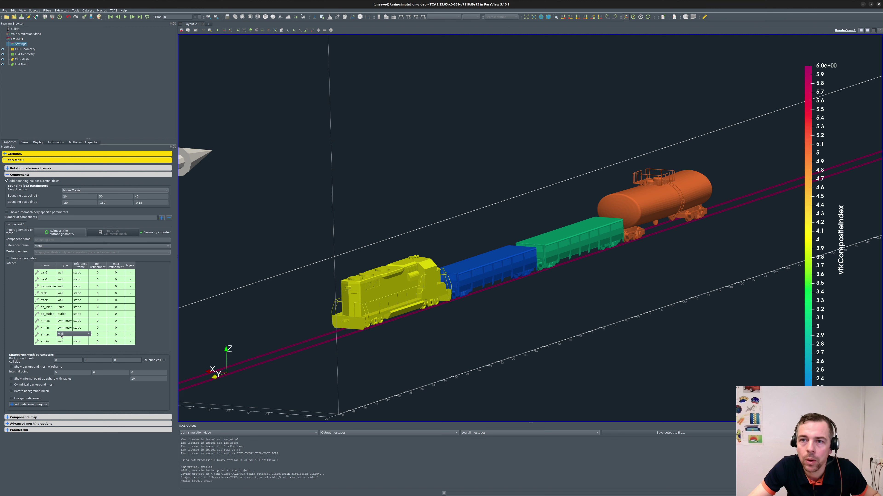
pyautogui.click(62, 335)
pyautogui.click(61, 336)
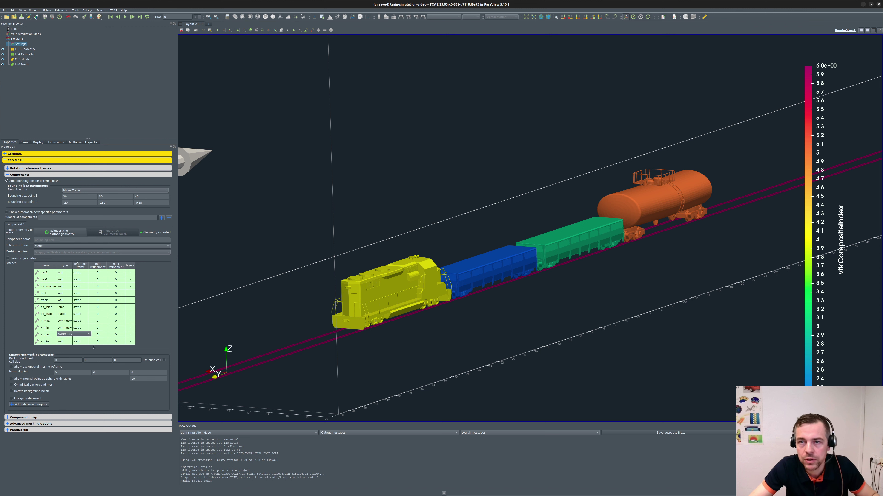
pyautogui.click(145, 342)
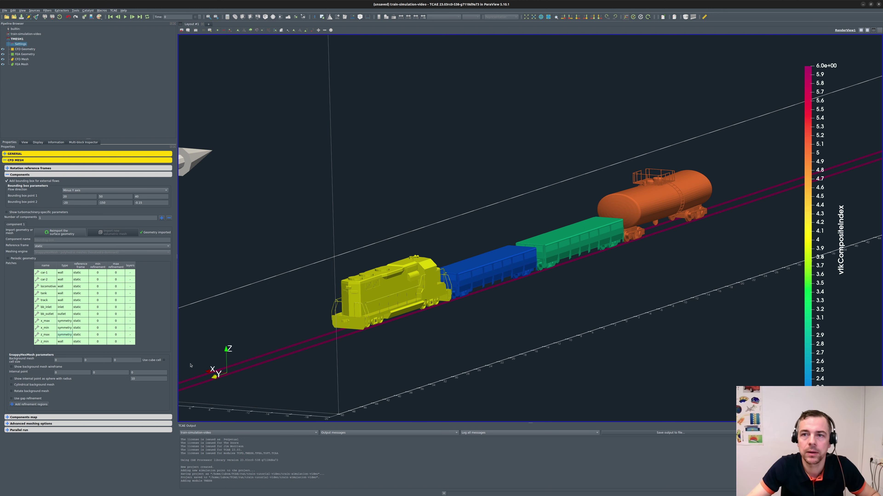
# Select the x_max patch to check where it lies on the domain around the train.
pyautogui.scroll(-5, 530, 264)
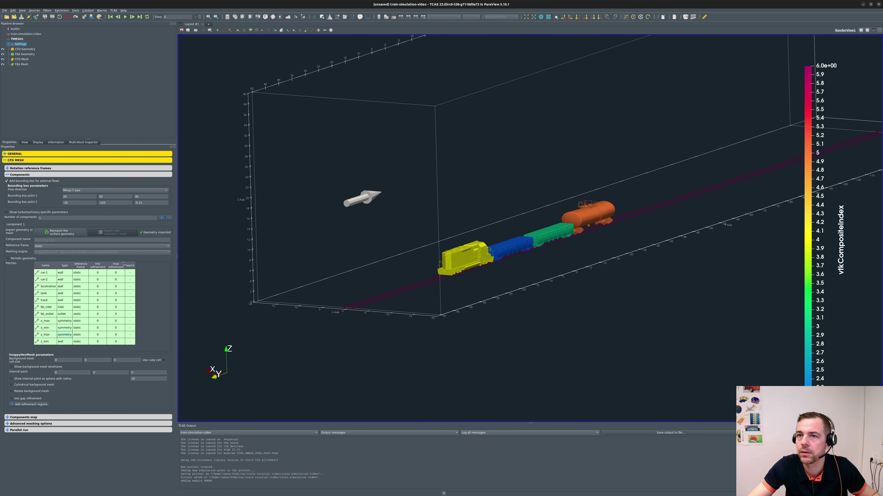
pyautogui.moveTo(600, 284); pyautogui.dragTo(604, 278)
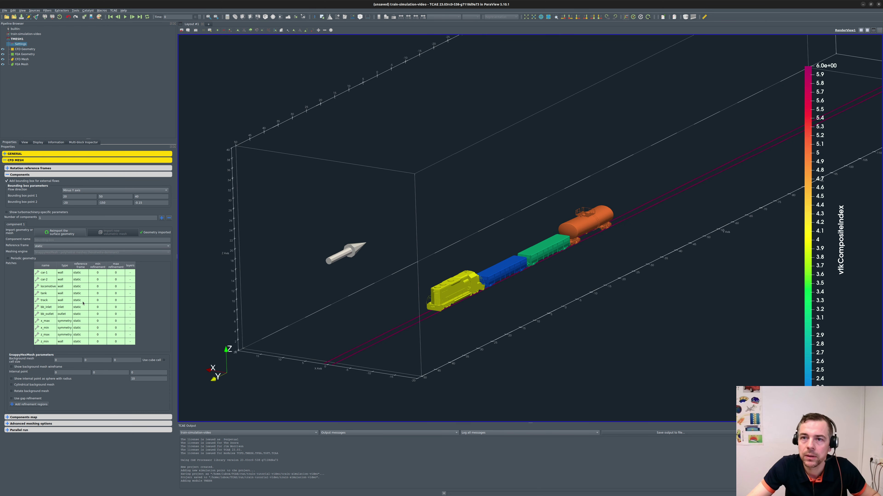
pyautogui.click(38, 321)
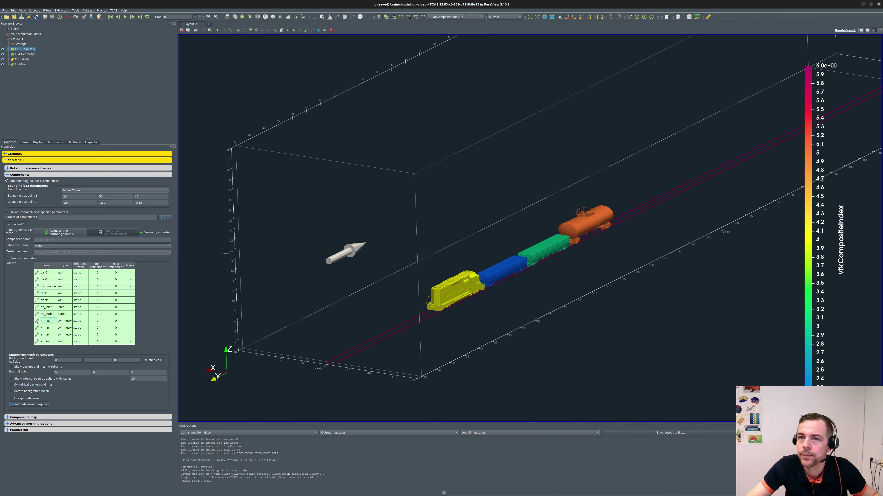
pyautogui.moveTo(349, 363); pyautogui.dragTo(498, 289)
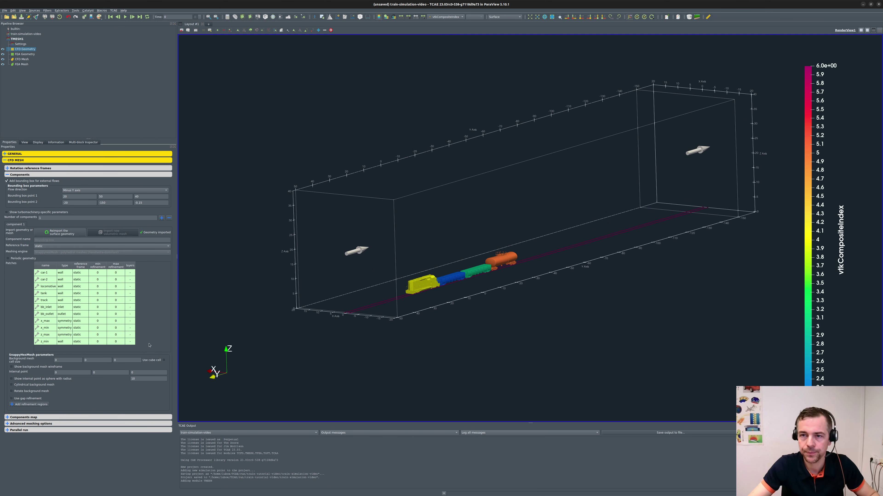
# Enable cube cells for the background mesh and preview its wireframe around the train, hiding it again when done.
pyautogui.click(164, 361)
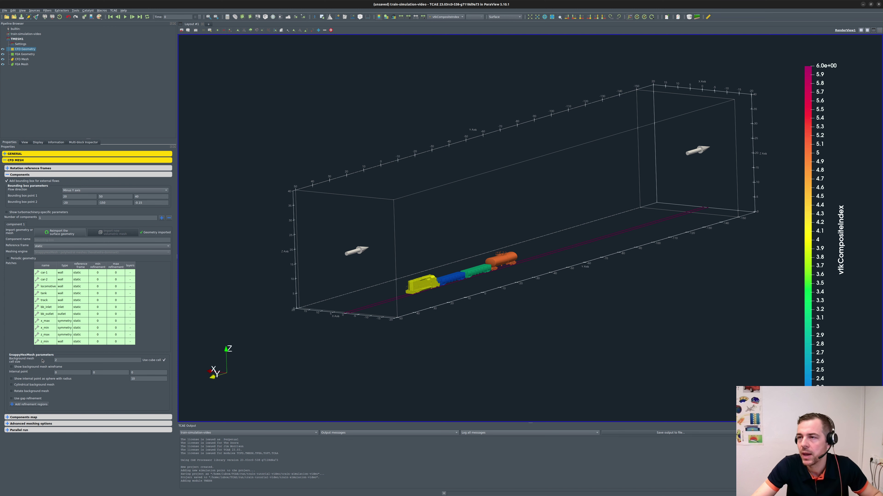
pyautogui.moveTo(404, 305); pyautogui.dragTo(437, 312)
pyautogui.moveTo(437, 303); pyautogui.dragTo(379, 416, button='right')
pyautogui.moveTo(386, 299); pyautogui.dragTo(474, 215, button='middle')
pyautogui.moveTo(474, 215); pyautogui.dragTo(461, 253)
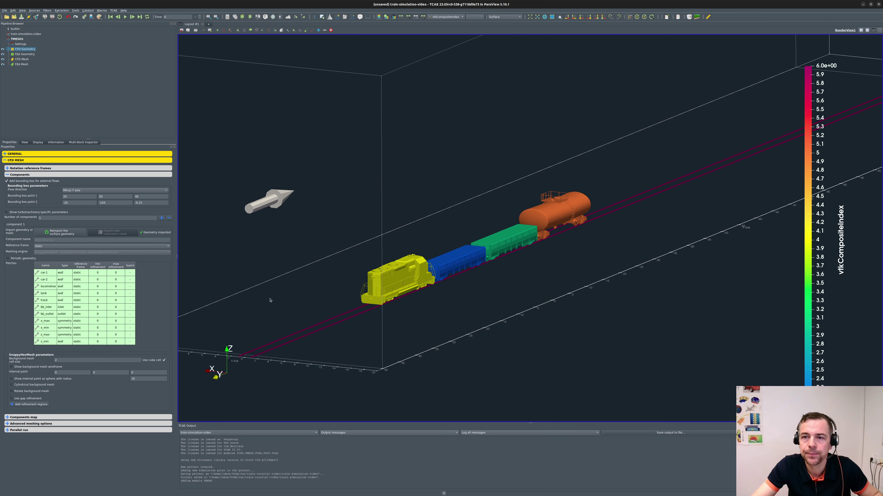
pyautogui.click(24, 368)
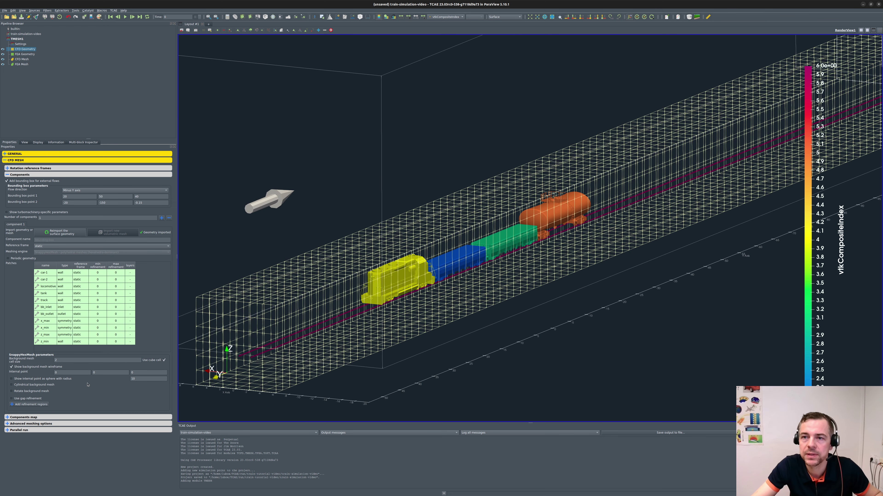
pyautogui.moveTo(431, 296); pyautogui.dragTo(494, 280)
pyautogui.click(24, 368)
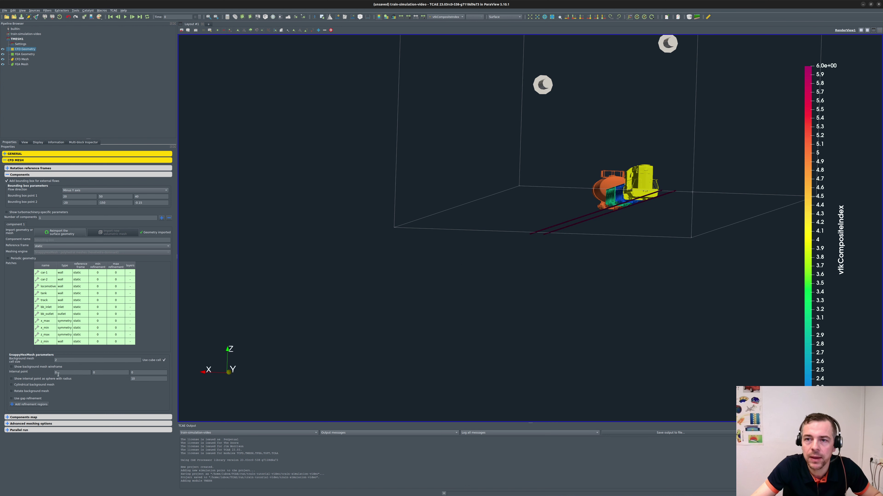
# Set the internal point's Z coordinate to 10 and show the point as a sphere.
pyautogui.click(62, 374)
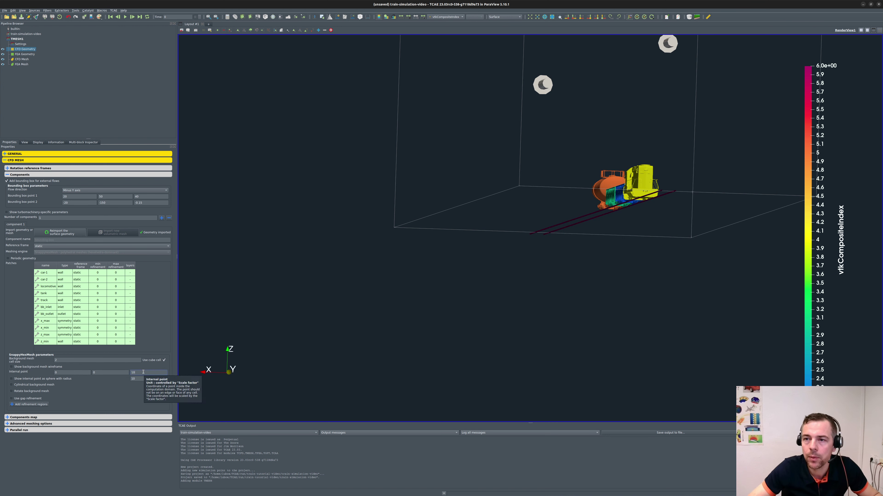
pyautogui.click(11, 378)
pyautogui.scroll(-5, 482, 278)
pyautogui.moveTo(482, 280)
pyautogui.mouseDown()
pyautogui.moveTo(492, 292)
pyautogui.moveTo(467, 276)
pyautogui.mouseUp()
pyautogui.scroll(5, 567, 226)
pyautogui.moveTo(568, 226); pyautogui.dragTo(512, 296, button='middle')
# Set the radius of the internal point's sphere to 1.
pyautogui.doubleClick(144, 379)
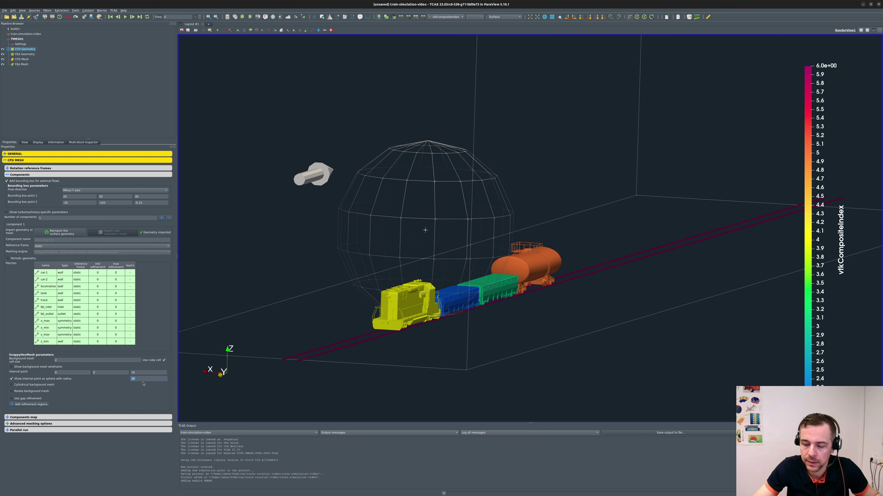
pyautogui.press('Return')
pyautogui.moveTo(462, 310); pyautogui.dragTo(492, 309)
# Move the internal point's sphere higher above the train, to about Z = 15.
pyautogui.scroll(-6, 403, 308)
pyautogui.moveTo(538, 217); pyautogui.dragTo(540, 208)
pyautogui.moveTo(458, 354); pyautogui.dragTo(426, 252)
pyautogui.moveTo(422, 219); pyautogui.dragTo(363, 349)
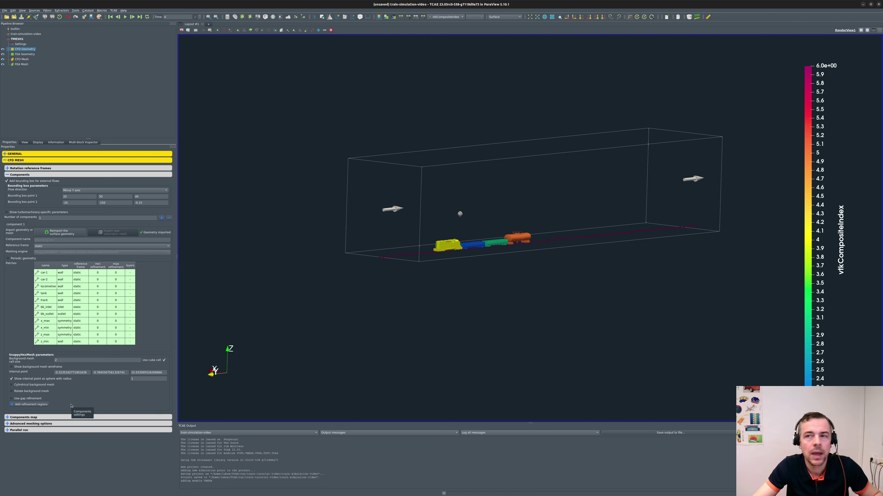
# Save the train-simulation-video project and run the whole TCAE sequence to build the CFD mesh.
pyautogui.moveTo(343, 335); pyautogui.dragTo(381, 339)
pyautogui.scroll(3, 454, 284)
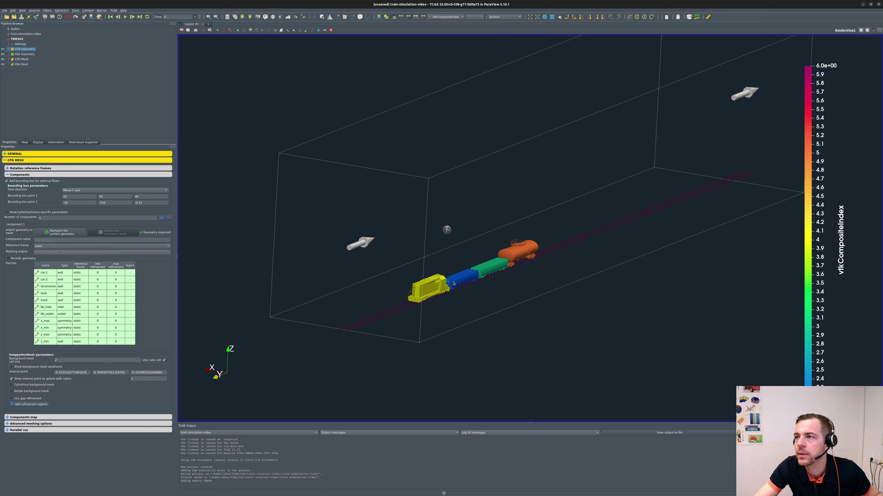
pyautogui.scroll(-3, 454, 283)
pyautogui.moveTo(453, 284); pyautogui.dragTo(441, 331)
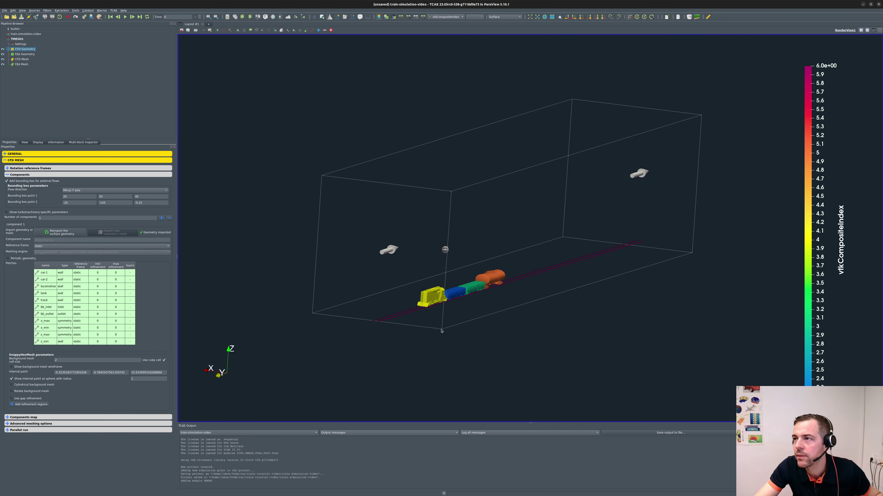
pyautogui.moveTo(441, 331); pyautogui.dragTo(433, 340, button='middle')
pyautogui.scroll(3, 406, 319)
pyautogui.scroll(-1, 406, 319)
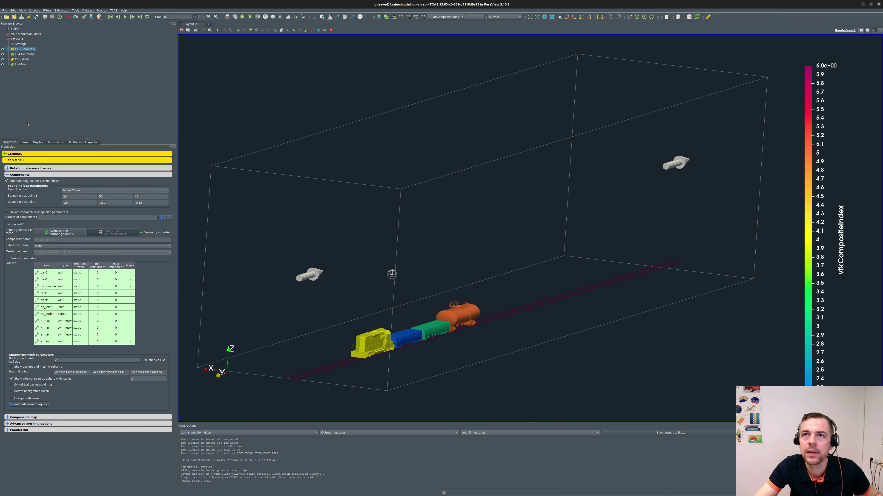
pyautogui.click(25, 34)
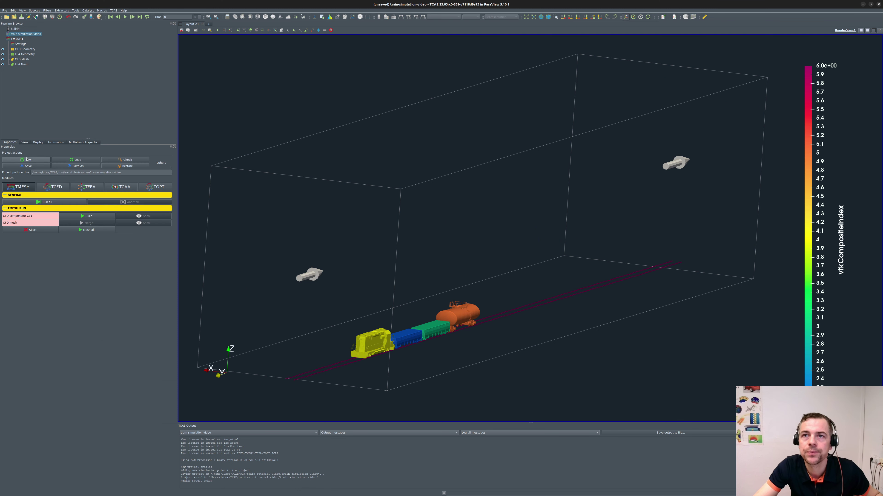
pyautogui.click(21, 166)
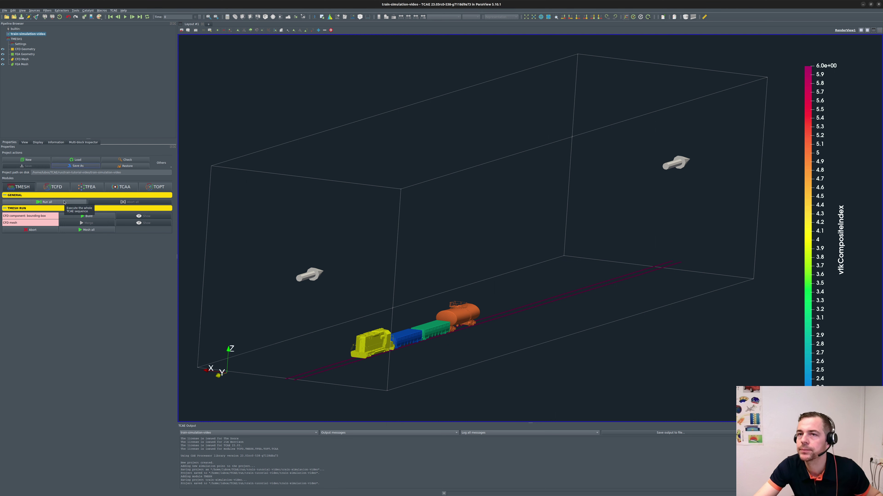
pyautogui.click(44, 203)
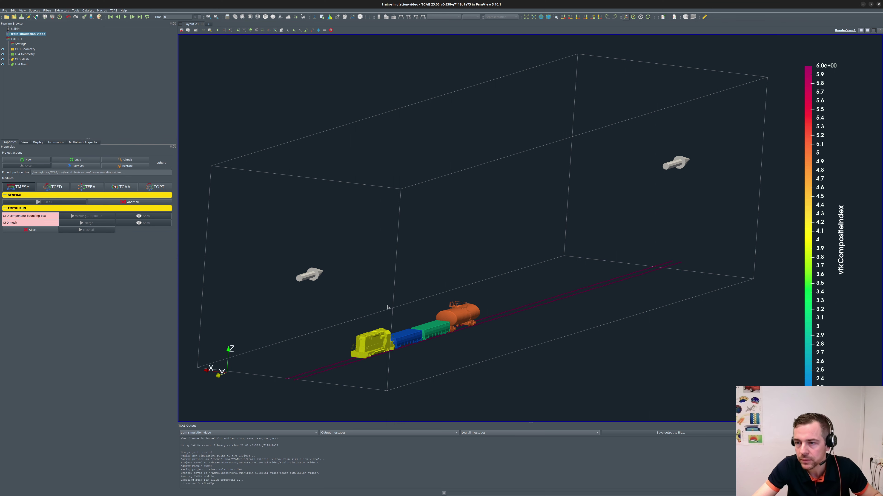
# Enlarge the output log's text and make its panel taller to follow the meshing run.
pyautogui.moveTo(432, 306); pyautogui.dragTo(476, 262, button='middle')
pyautogui.keyDown('ctrl'); pyautogui.scroll(5, 302, 466); pyautogui.keyUp('ctrl')
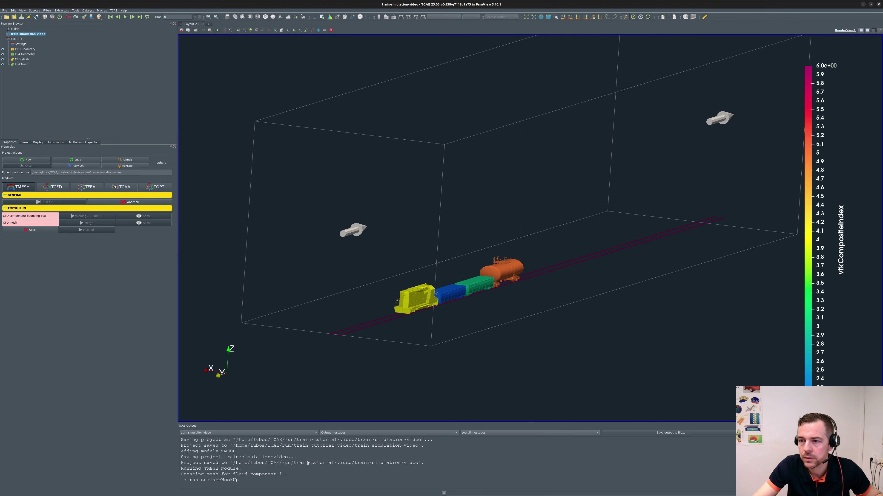
pyautogui.keyDown('ctrl'); pyautogui.scroll(3, 307, 463); pyautogui.keyUp('ctrl')
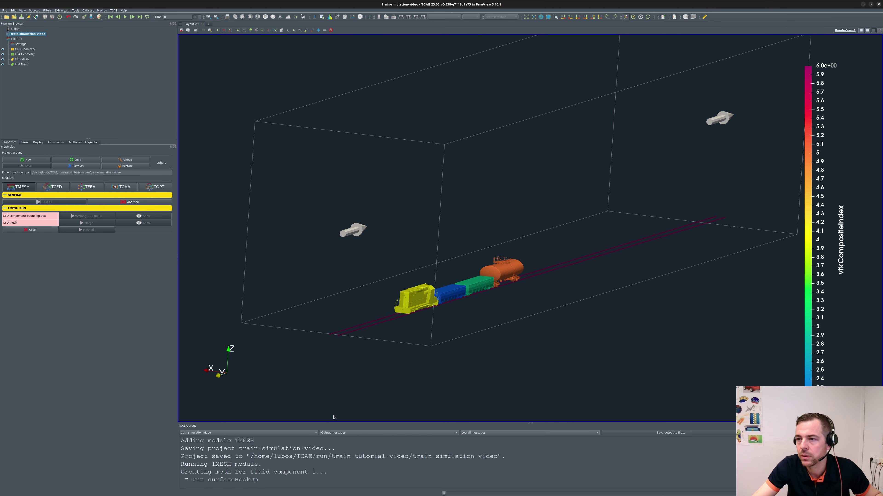
pyautogui.moveTo(334, 423); pyautogui.dragTo(340, 344)
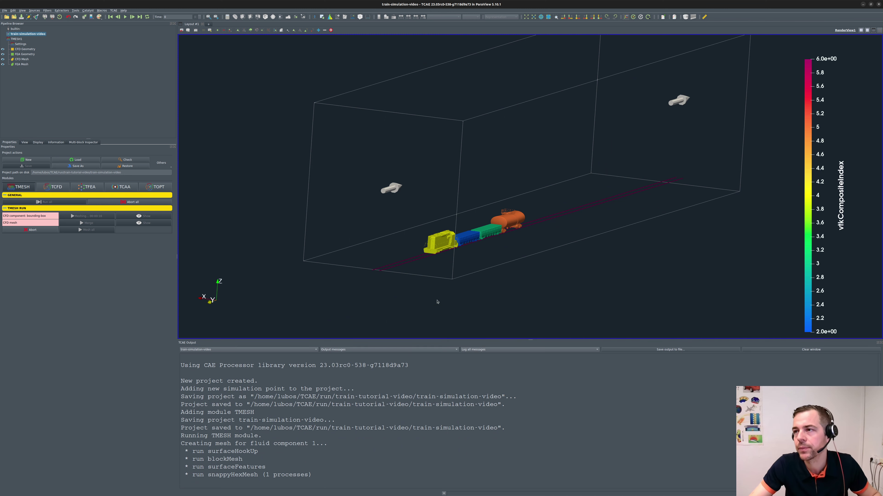
pyautogui.scroll(3, 446, 241)
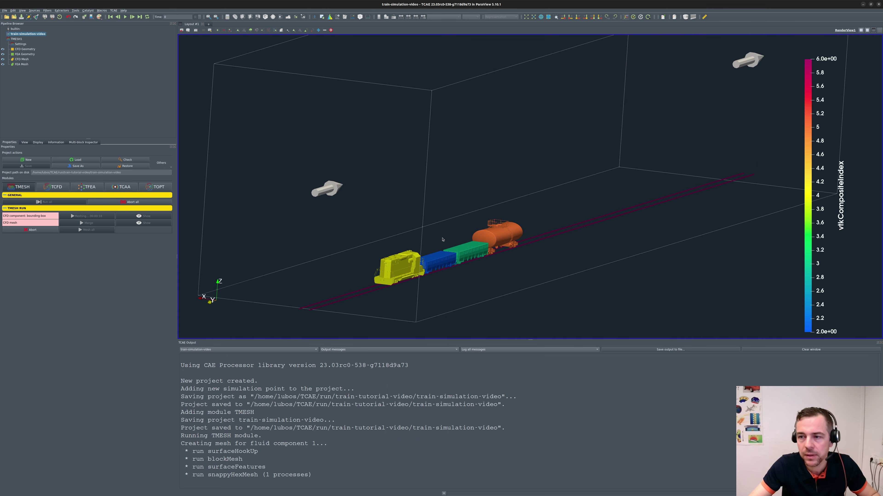
pyautogui.moveTo(442, 240); pyautogui.dragTo(441, 222, button='middle')
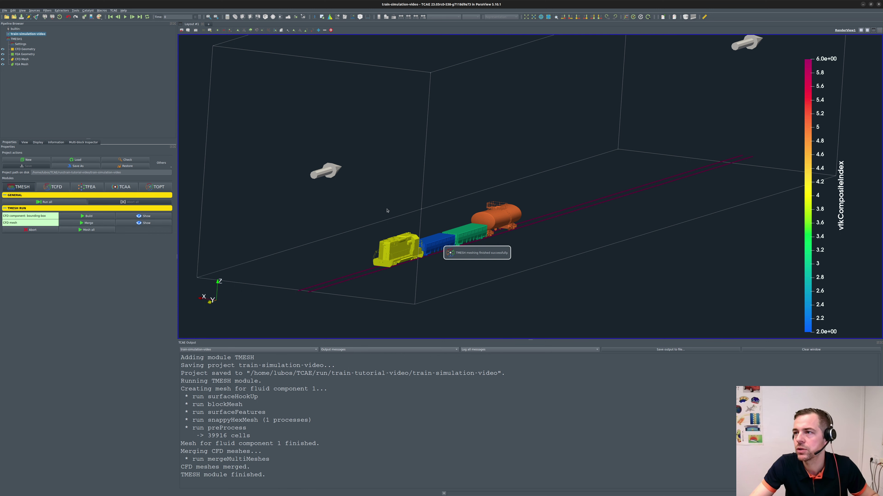
# Display the built CFD component mesh and hide the CFD and FEA geometry.
pyautogui.moveTo(387, 211); pyautogui.dragTo(370, 212)
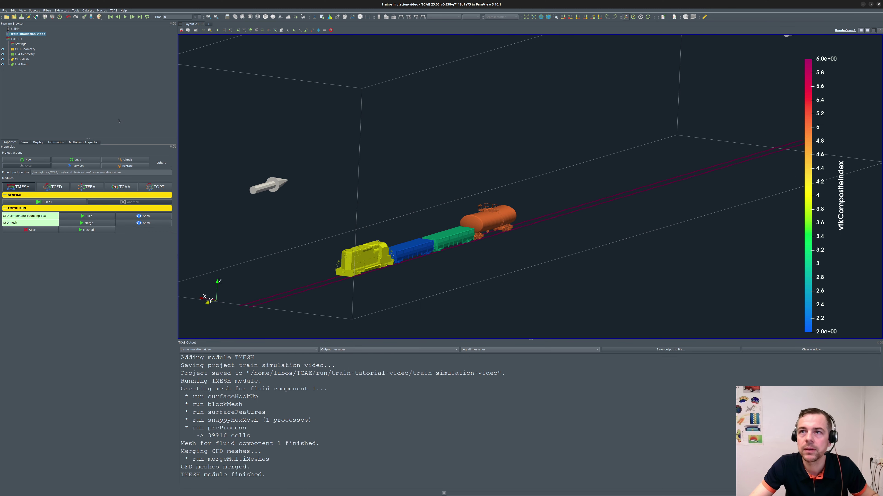
pyautogui.click(143, 216)
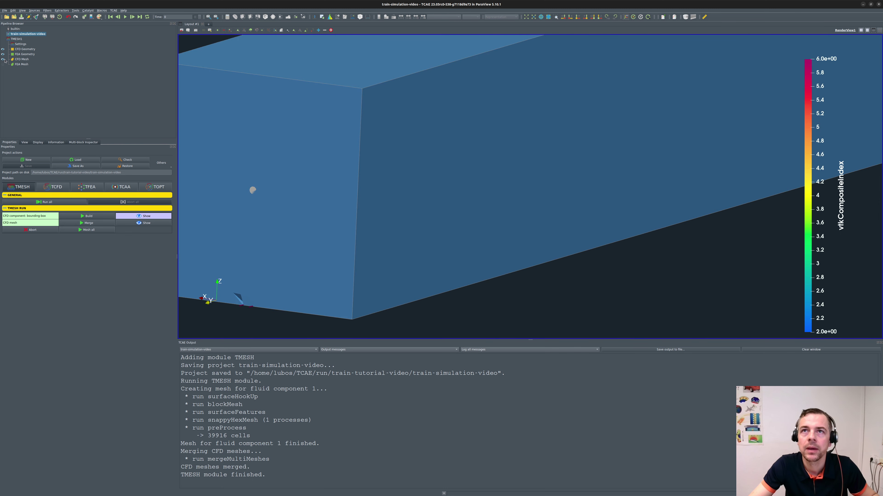
pyautogui.click(4, 49)
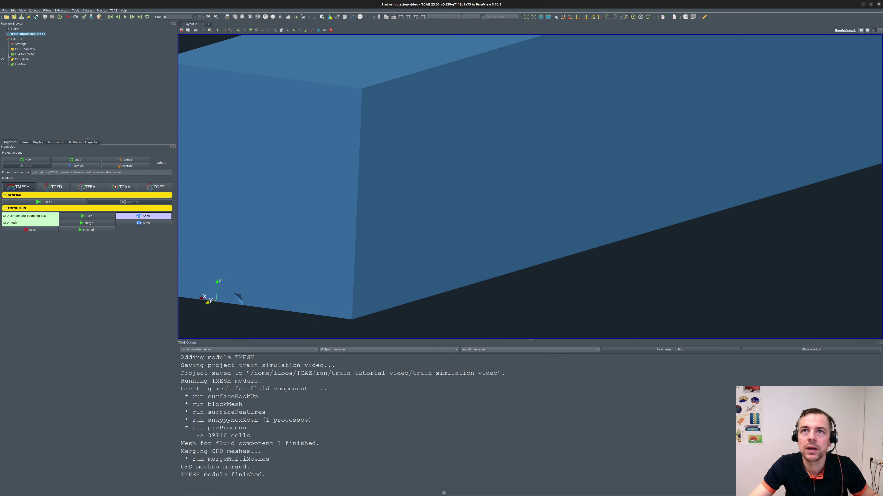
# Hide all boundary blocks of the CFD mesh except the track, locomotive, tank, car-2 and car-1 walls.
pyautogui.click(22, 59)
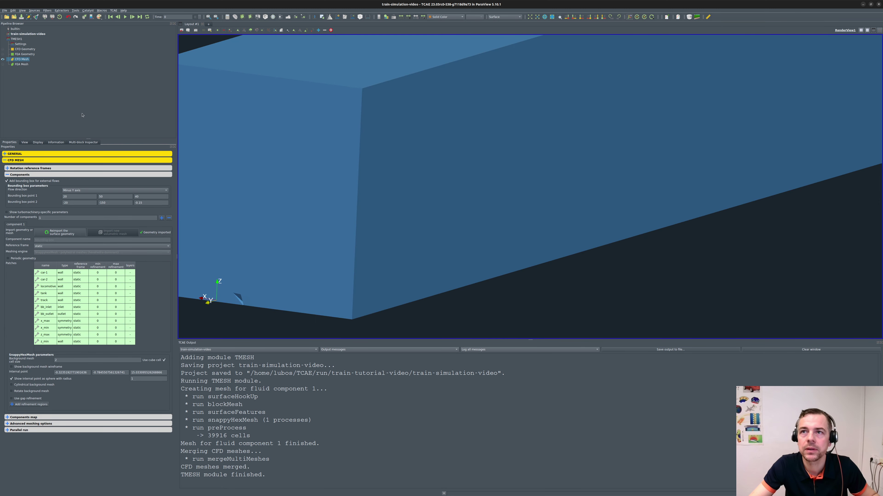
pyautogui.click(72, 142)
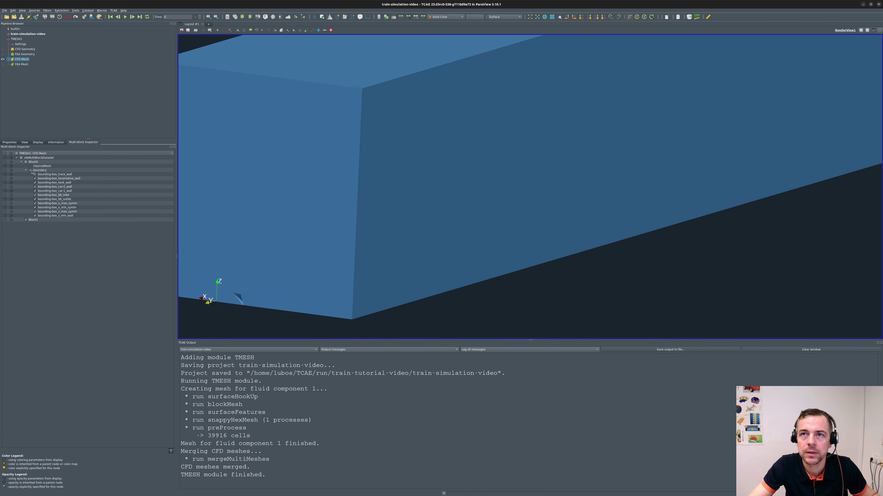
pyautogui.click(30, 170)
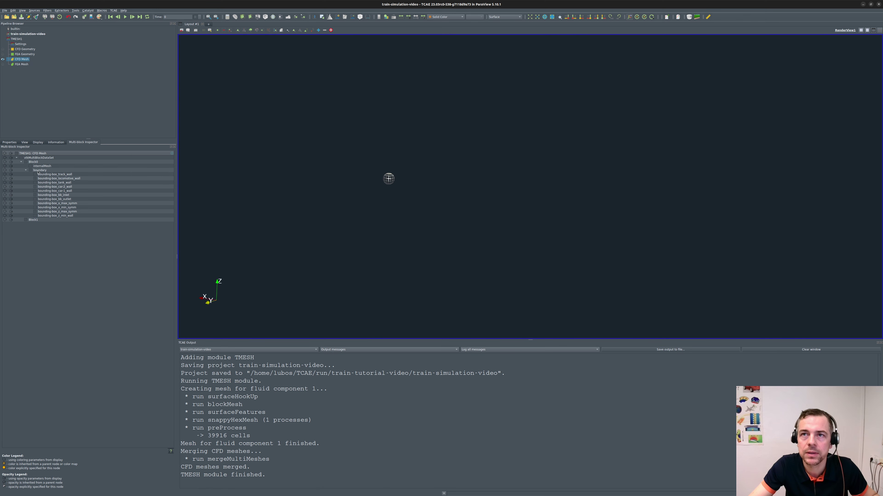
pyautogui.click(34, 174)
pyautogui.click(34, 178)
pyautogui.click(34, 182)
pyautogui.click(35, 187)
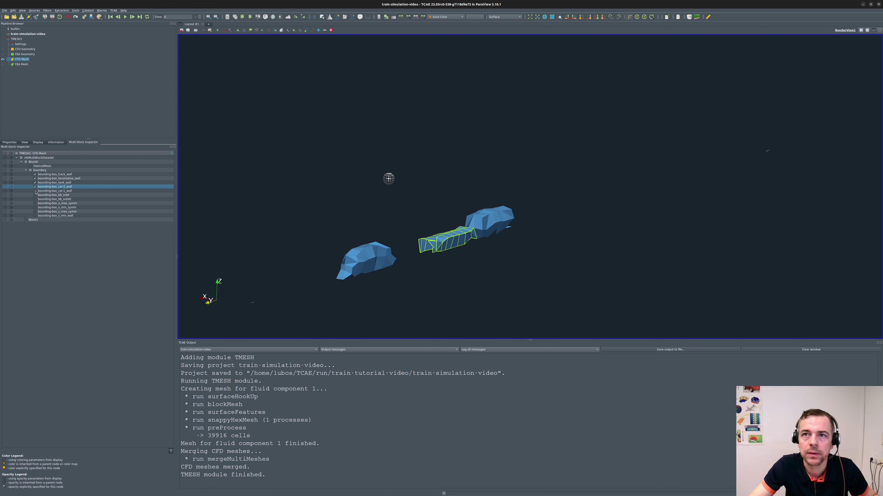
pyautogui.click(34, 191)
# Preview the inlet and outlet blocks briefly, hide them again and show the z_min ground wall.
pyautogui.click(35, 195)
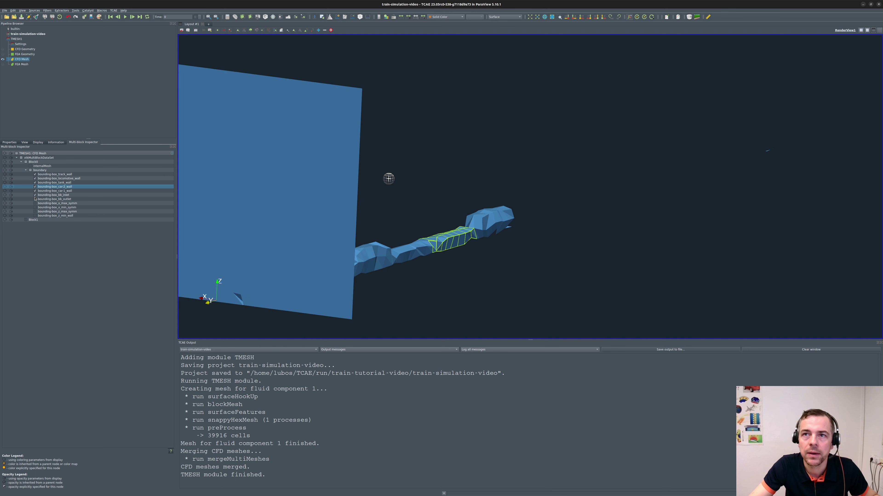
pyautogui.click(35, 199)
pyautogui.click(35, 195)
pyautogui.click(35, 200)
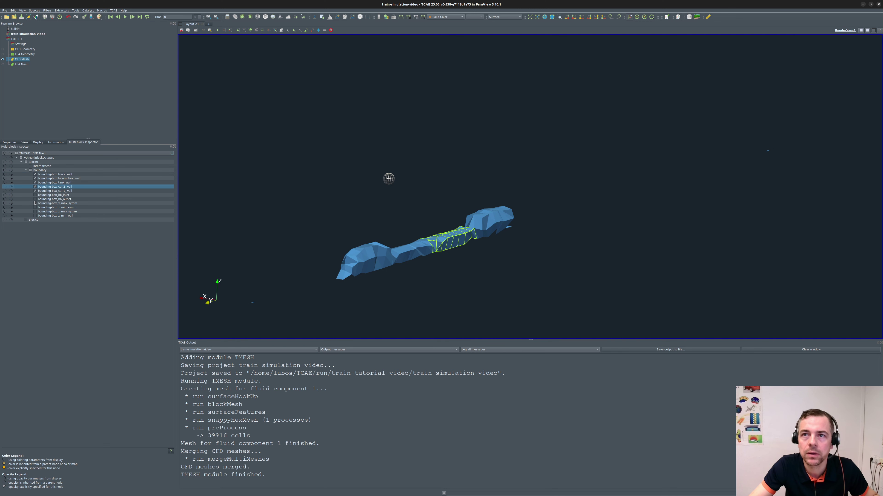
pyautogui.click(35, 216)
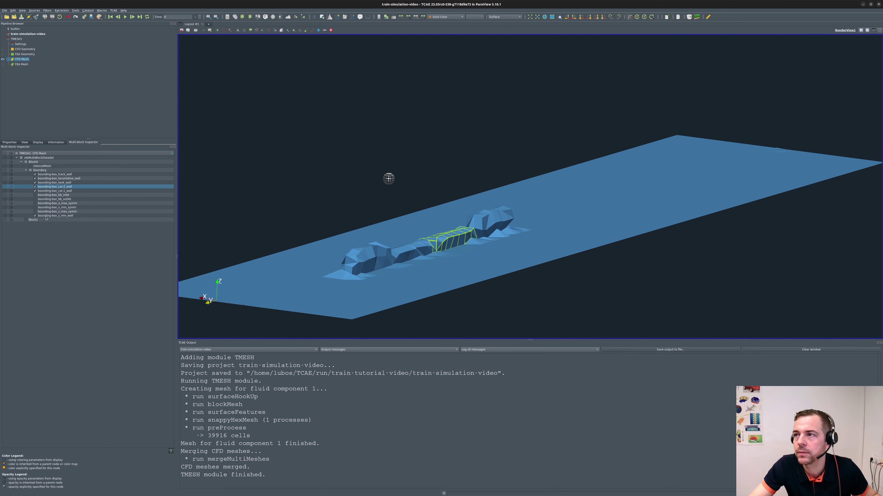
# Color the visible CFD mesh blocks by vtkCompositeIndex and view the train up close.
pyautogui.click(445, 17)
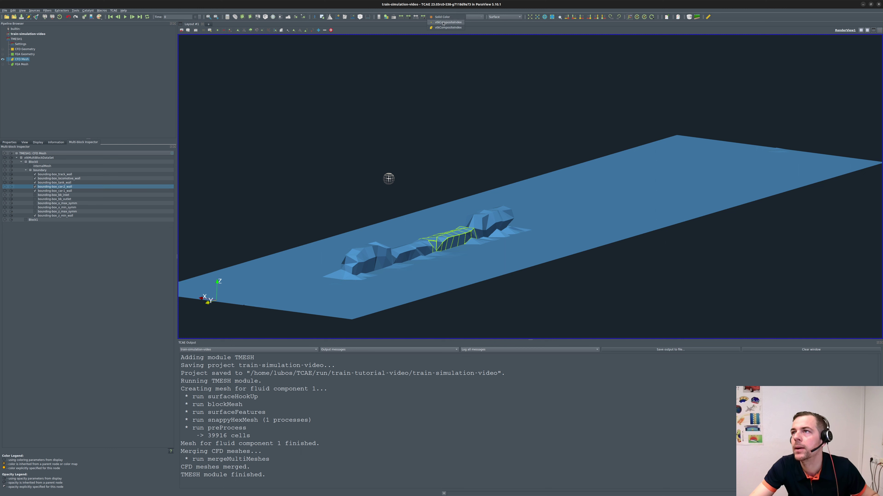
pyautogui.click(446, 26)
pyautogui.moveTo(451, 161); pyautogui.dragTo(464, 172)
pyautogui.moveTo(463, 173); pyautogui.dragTo(514, 142, button='middle')
pyautogui.moveTo(516, 140); pyautogui.dragTo(495, 144)
pyautogui.moveTo(549, 149); pyautogui.dragTo(504, 195, button='right')
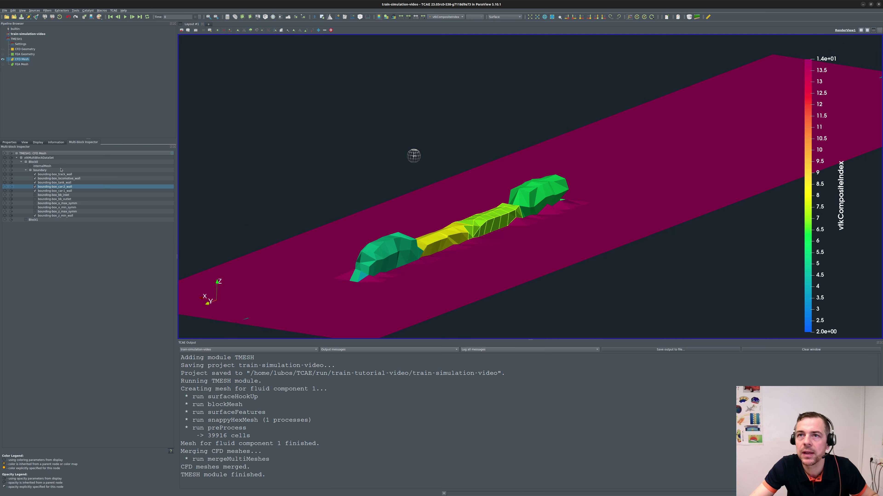
# Display the CFD mesh as Surface With Edges and inspect the cells on the train and ground.
pyautogui.click(504, 17)
pyautogui.click(504, 41)
pyautogui.moveTo(497, 205); pyautogui.dragTo(426, 188)
pyautogui.moveTo(560, 216); pyautogui.dragTo(536, 234)
pyautogui.scroll(-10, 537, 233)
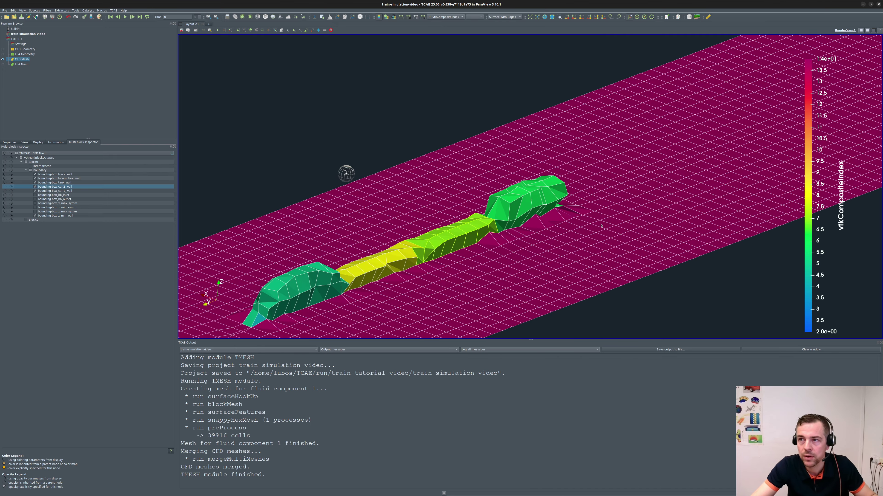
pyautogui.scroll(4, 613, 215)
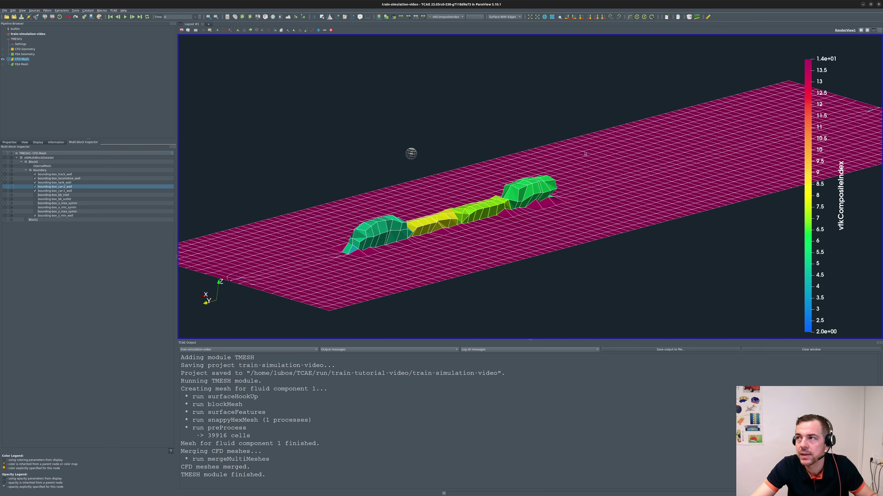
# In the mesh settings, set the minimum refinement of the car-1, car-2 and locomotive patches to 1.
pyautogui.click(21, 44)
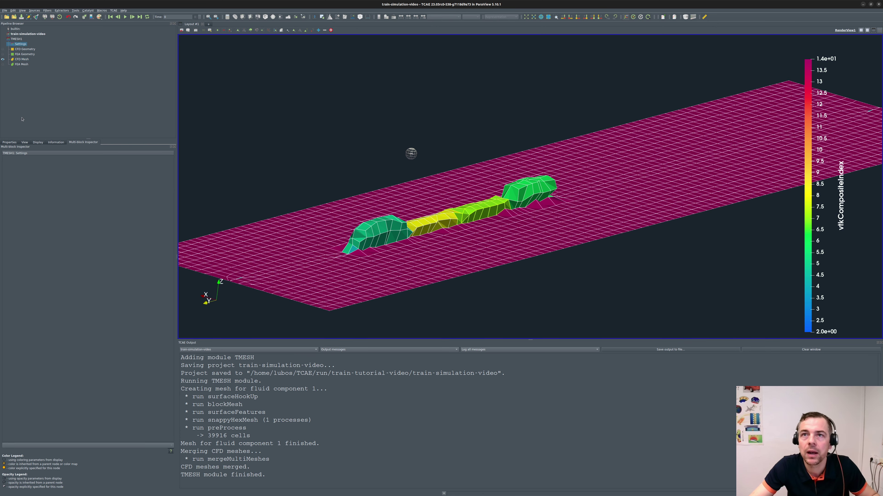
pyautogui.click(9, 143)
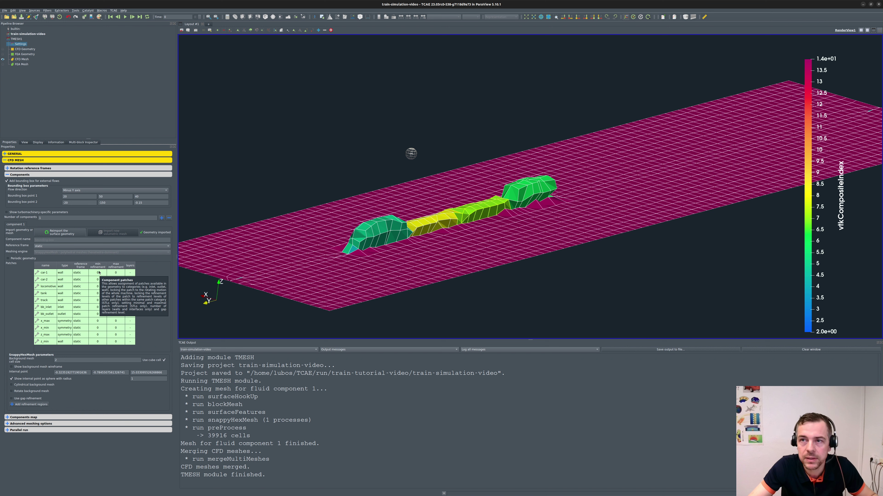
pyautogui.doubleClick(99, 272)
pyautogui.write('1')
pyautogui.click(98, 280)
pyautogui.write('1')
pyautogui.click(97, 286)
pyautogui.write('1')
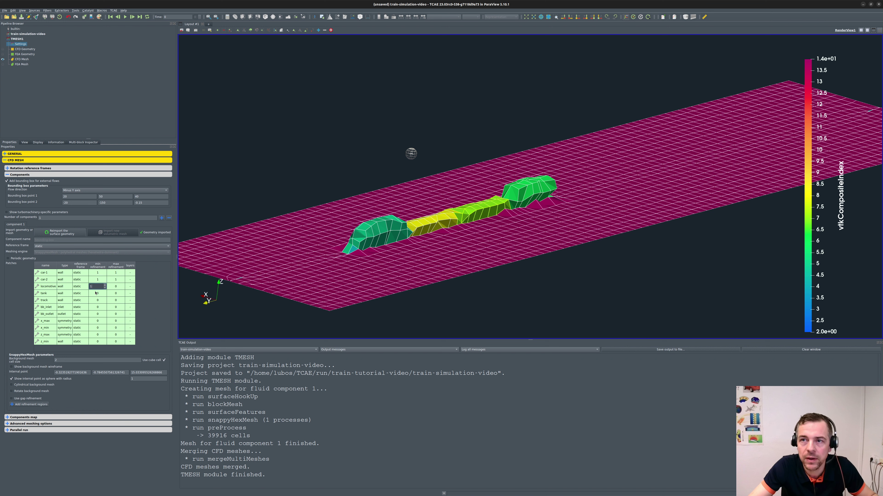
# Set the minimum refinement of the tank and track patches to 1 and the track's maximum refinement to 1.
pyautogui.click(95, 294)
pyautogui.write('1')
pyautogui.click(95, 299)
pyautogui.write('1')
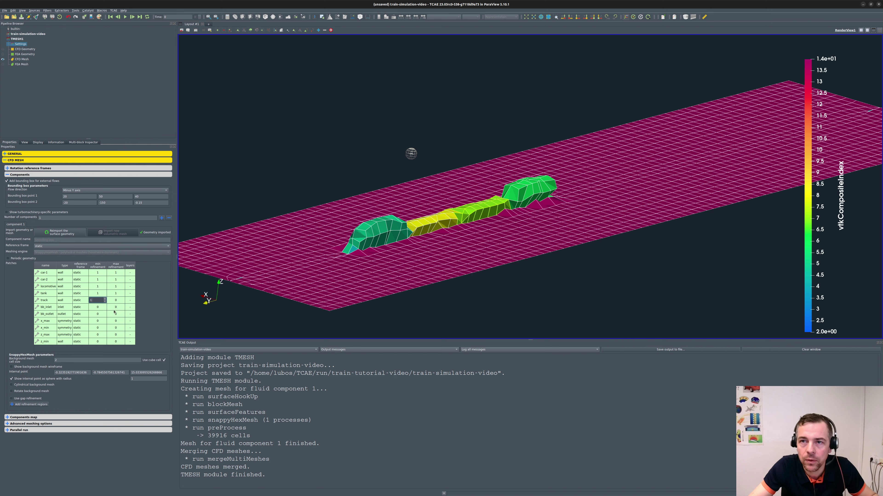
pyautogui.click(116, 300)
pyautogui.write('1')
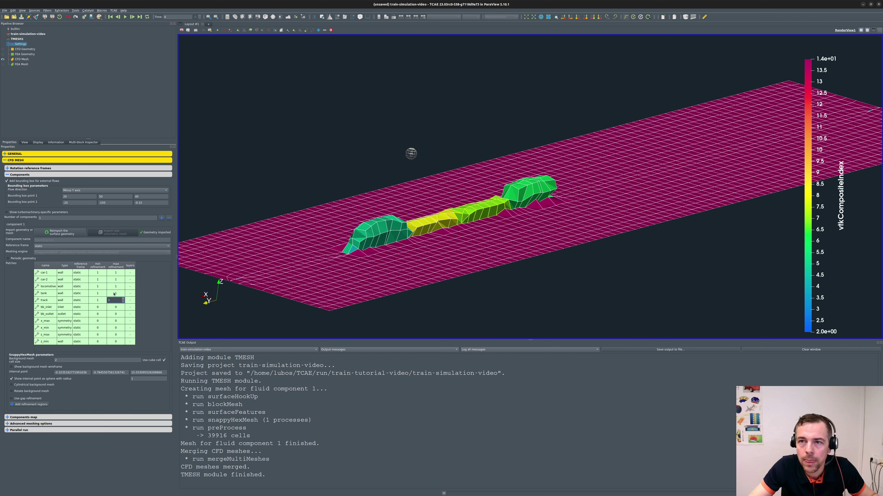
pyautogui.click(114, 294)
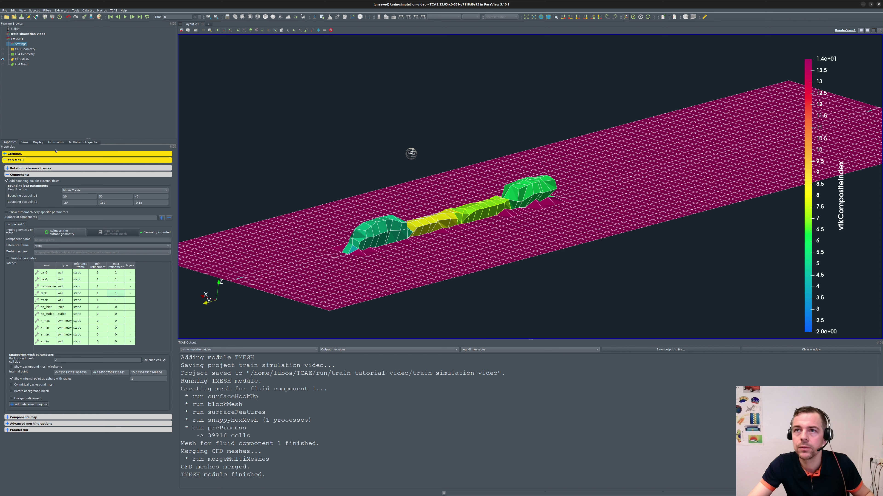
# Save the project with the new refinement levels and rerun the whole sequence to rebuild the mesh.
pyautogui.click(32, 34)
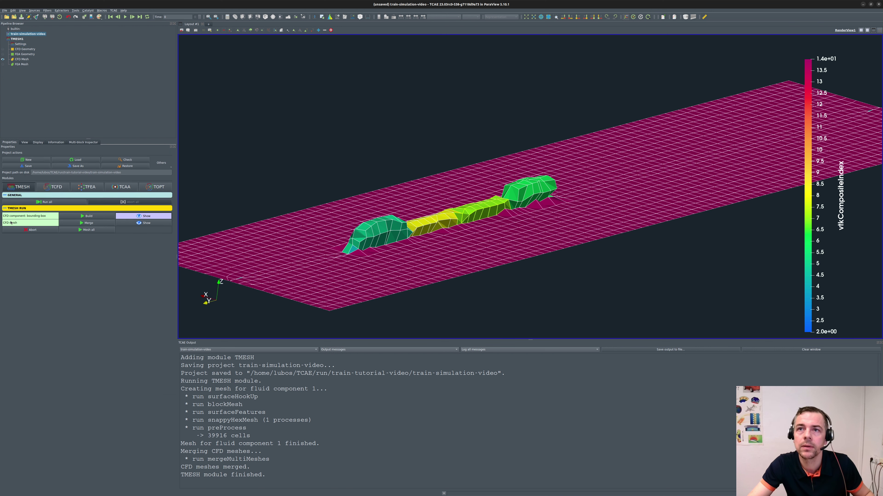
pyautogui.click(27, 166)
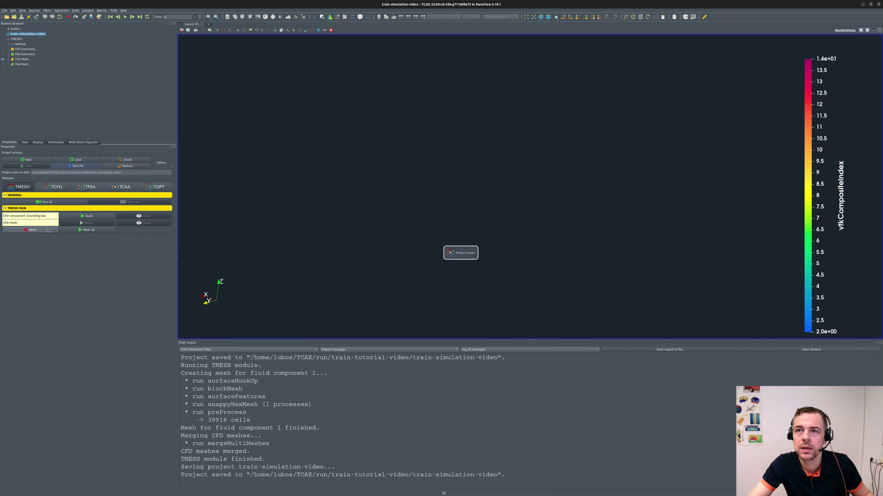
pyautogui.click(49, 202)
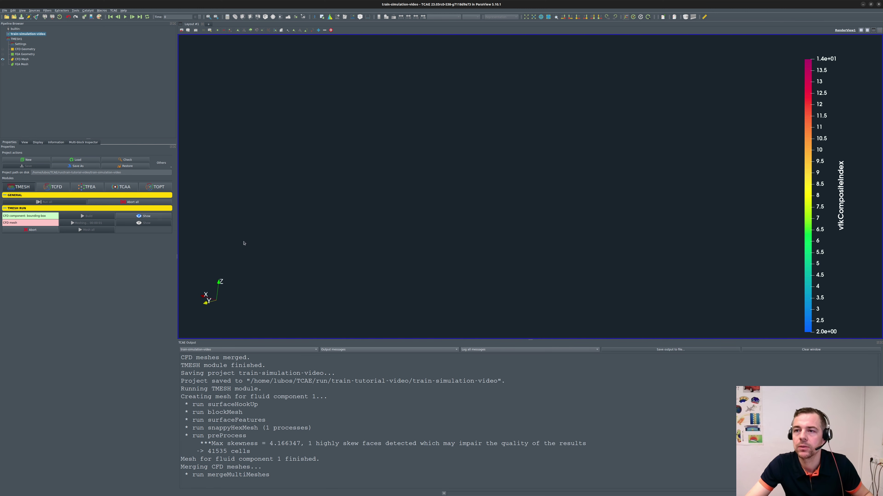
# Display the rebuilt CFD component mesh and examine the refined surface cells on the train.
pyautogui.click(141, 217)
pyautogui.moveTo(473, 209); pyautogui.dragTo(596, 192)
pyautogui.scroll(3, 482, 210)
pyautogui.scroll(1, 482, 209)
pyautogui.scroll(-2, 482, 210)
pyautogui.scroll(1, 521, 199)
pyautogui.scroll(-1, 514, 184)
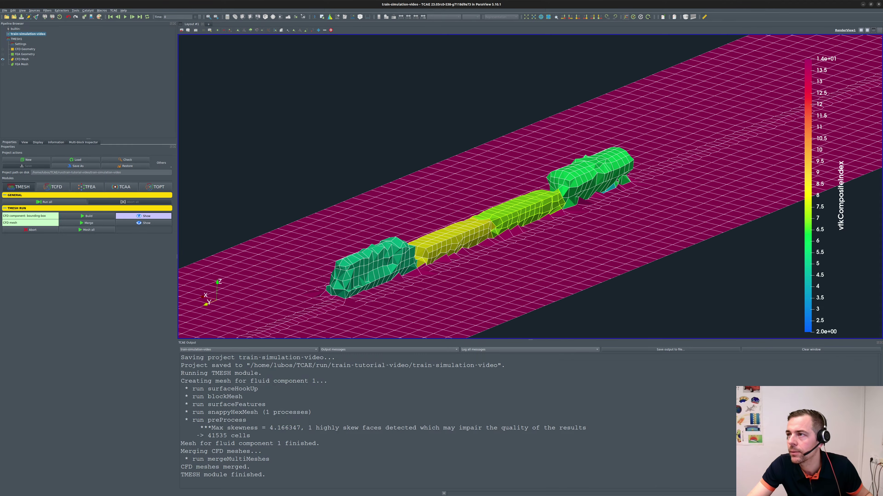
# Examine the rebuilt mesh of the train and the surrounding ground from several angles and distances.
pyautogui.scroll(-5, 617, 181)
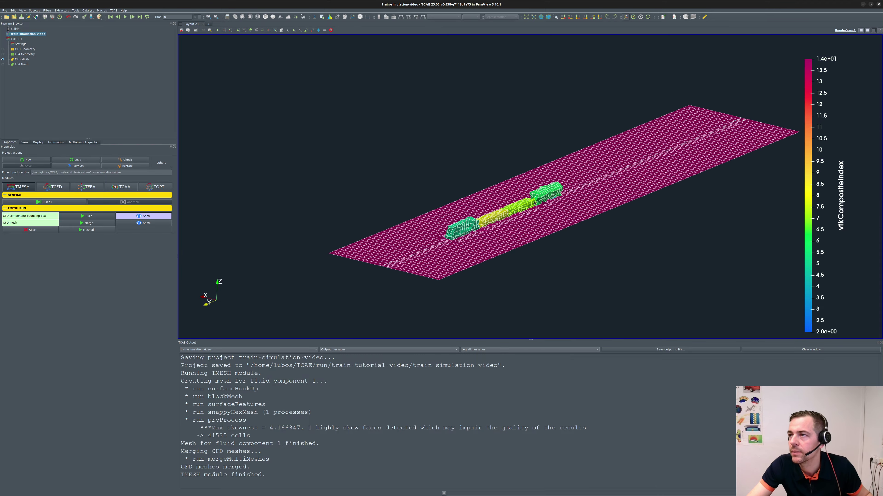
pyautogui.scroll(6, 534, 202)
pyautogui.scroll(-4, 534, 205)
pyautogui.moveTo(531, 208); pyautogui.dragTo(487, 214)
pyautogui.moveTo(566, 203); pyautogui.dragTo(615, 205, button='middle')
pyautogui.moveTo(615, 205); pyautogui.dragTo(657, 216)
pyautogui.moveTo(335, 245); pyautogui.dragTo(374, 235)
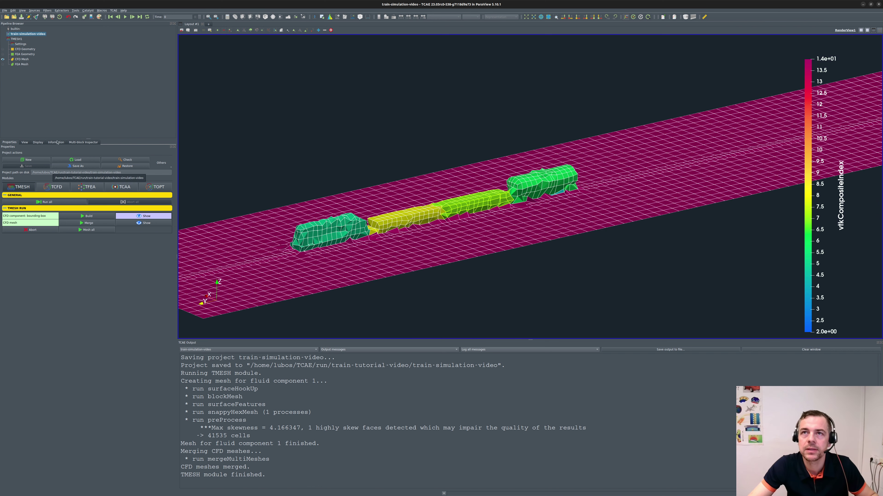
# In the CFD mesh settings, set the number of processors for the parallel run to 32.
pyautogui.click(21, 54)
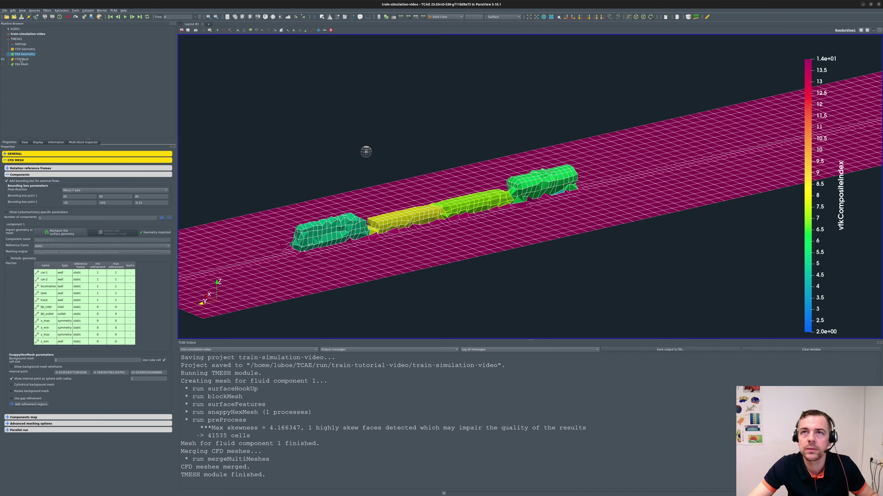
pyautogui.click(20, 59)
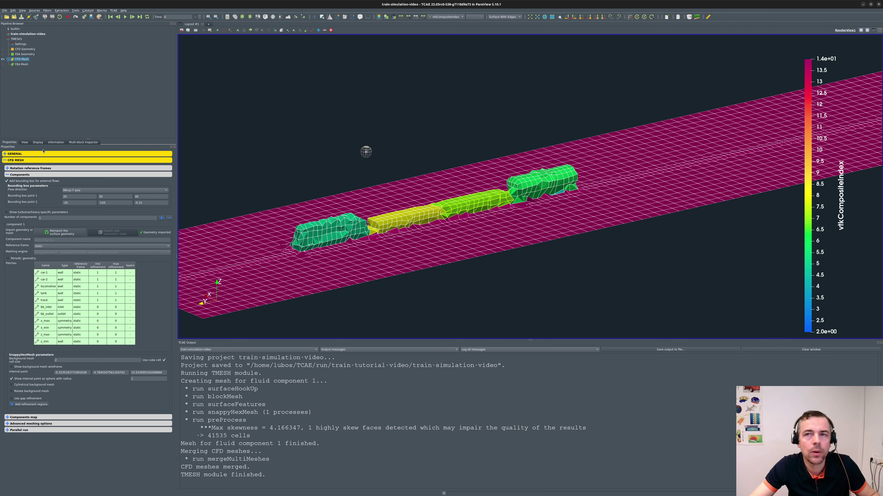
pyautogui.click(18, 431)
pyautogui.doubleClick(32, 437)
pyautogui.write('32')
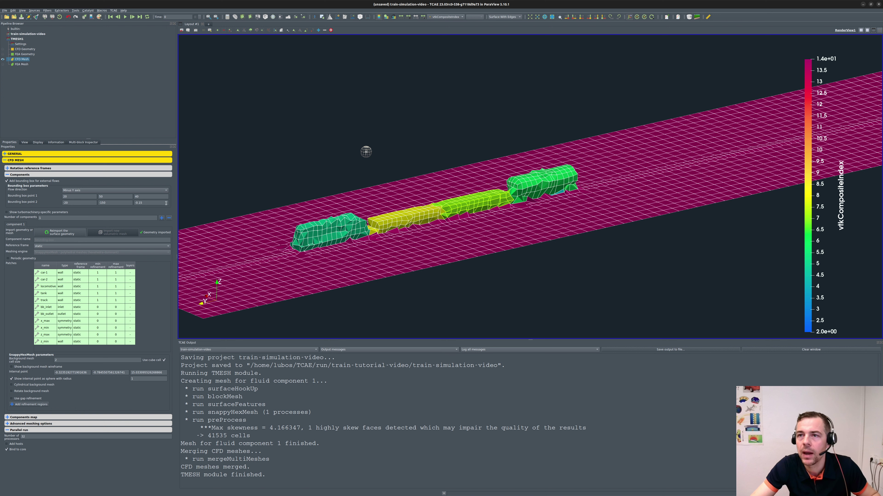
# Set the maximum refinement of the car-1, car-2, locomotive and tank patches to 4.
pyautogui.doubleClick(118, 273)
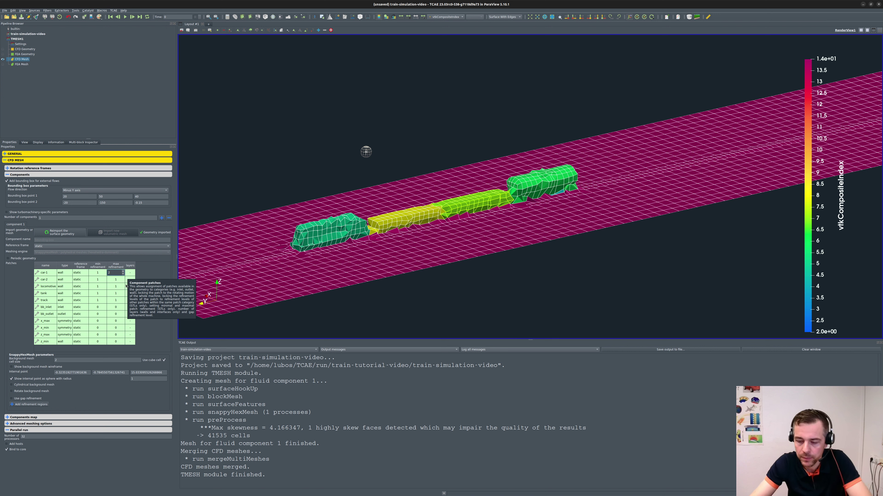
pyautogui.press('BackSpace')
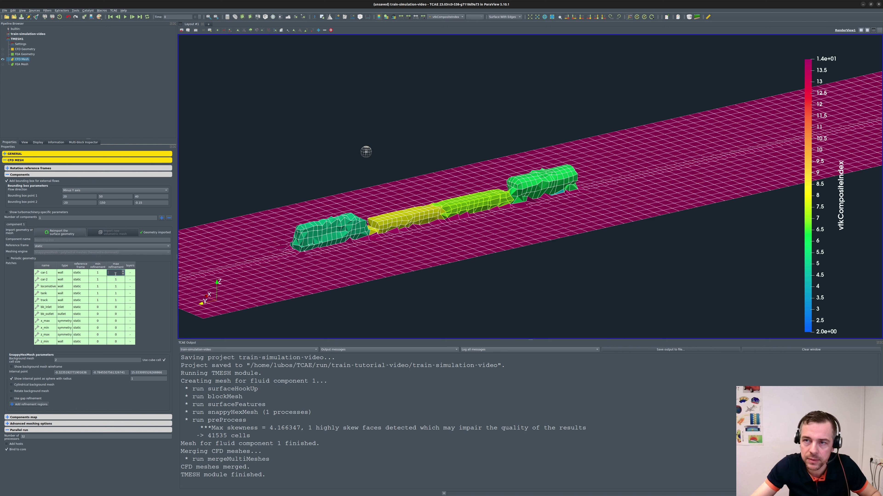
pyautogui.doubleClick(113, 281)
pyautogui.write('4')
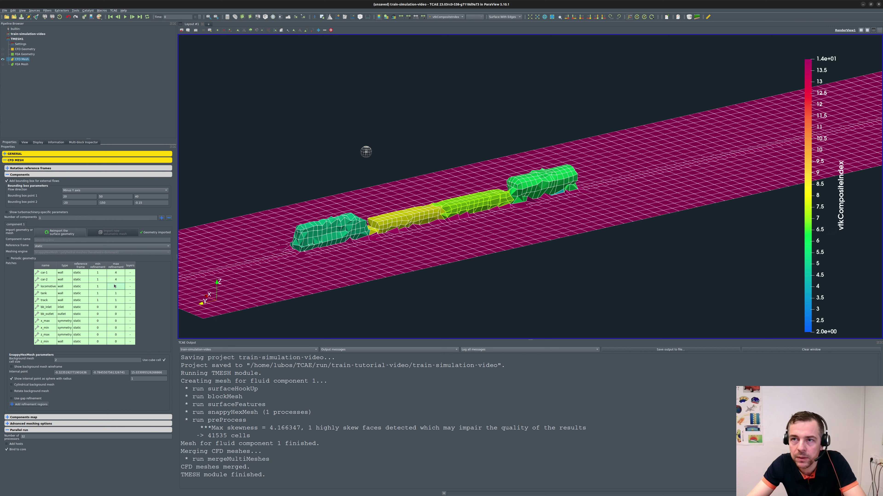
pyautogui.doubleClick(113, 288)
pyautogui.write('4')
pyautogui.doubleClick(112, 295)
pyautogui.write('4')
# Set the maximum refinement of the track patch to 2.
pyautogui.click(113, 301)
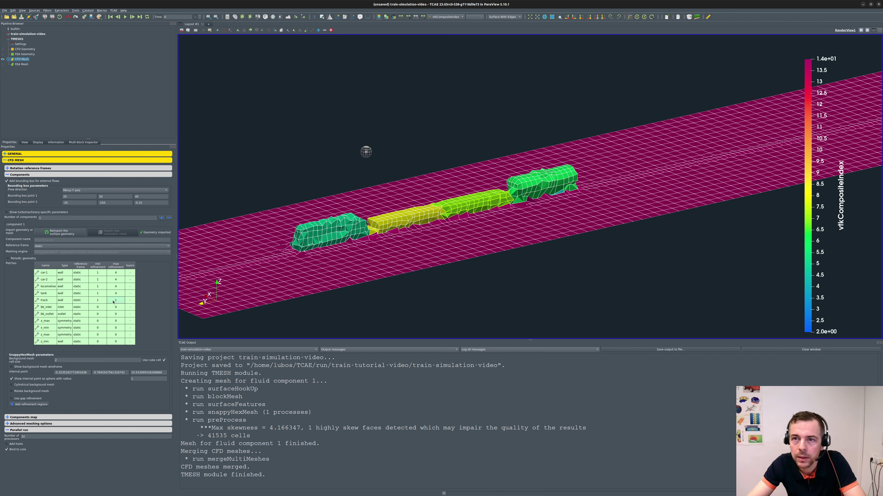
pyautogui.doubleClick(114, 301)
pyautogui.write('4')
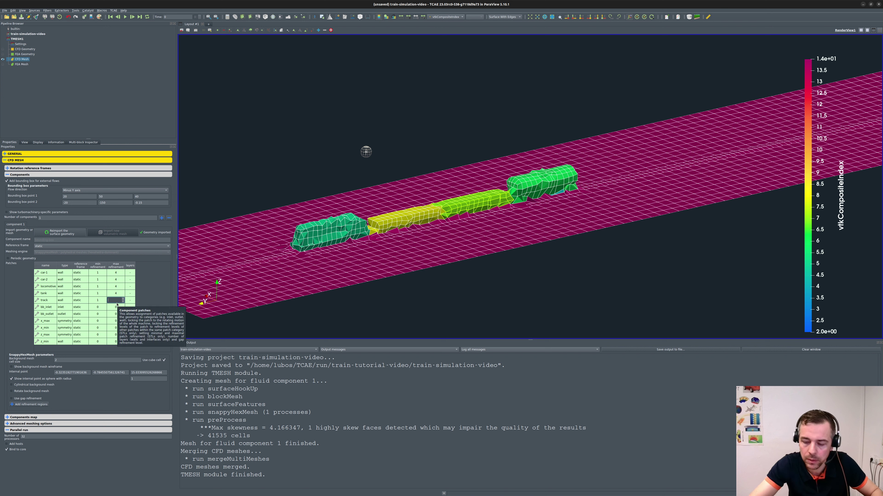
pyautogui.press('Return')
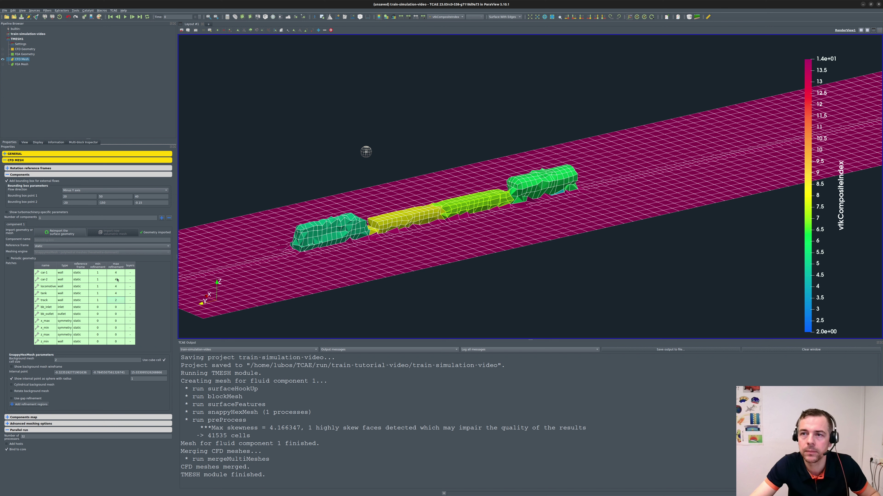
# Save the project with the higher maximum refinements and run the whole sequence in parallel to regenerate the mesh.
pyautogui.moveTo(264, 311); pyautogui.dragTo(316, 301)
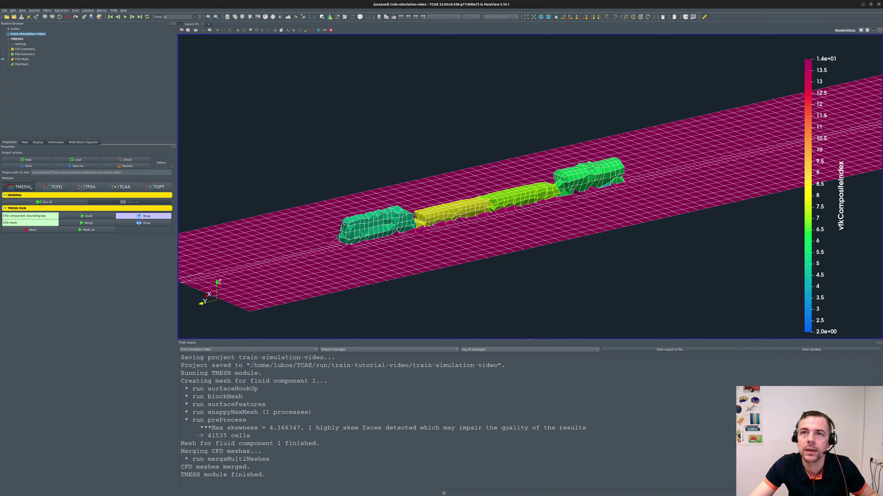
pyautogui.click(26, 203)
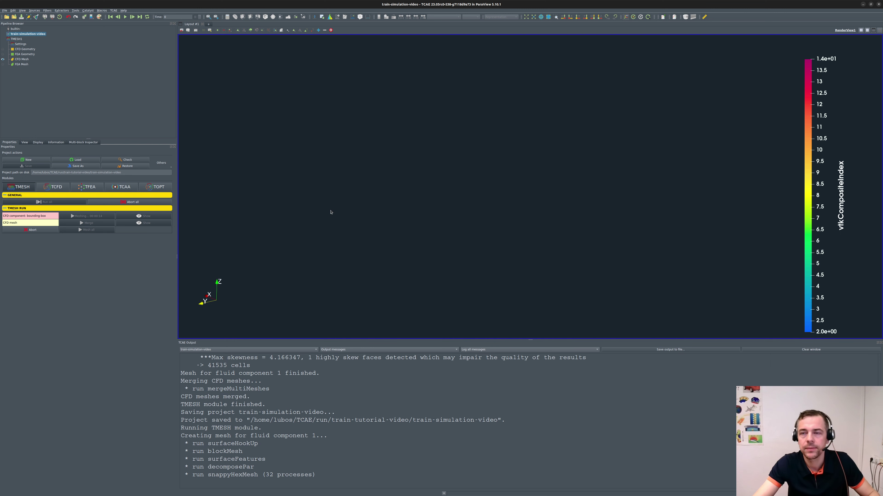
pyautogui.click(21, 44)
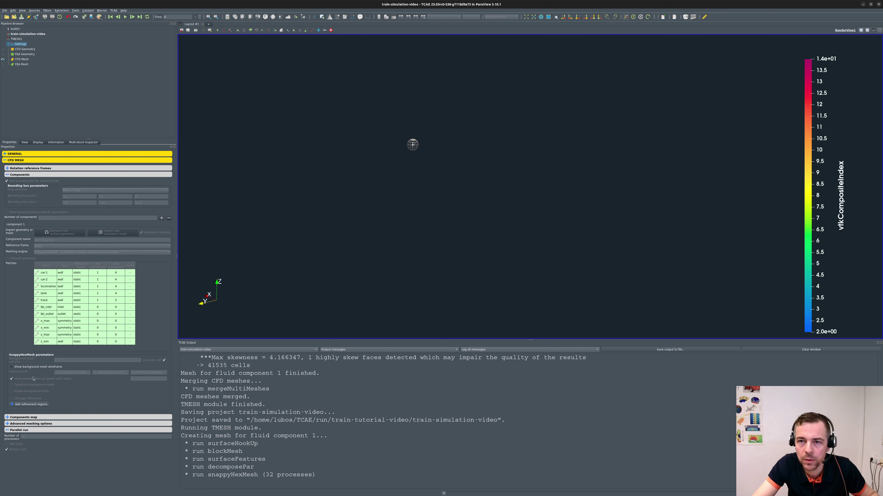
# Show the CFD geometry together with the regenerated CFD component mesh, and hide the geometry again.
pyautogui.click(2, 49)
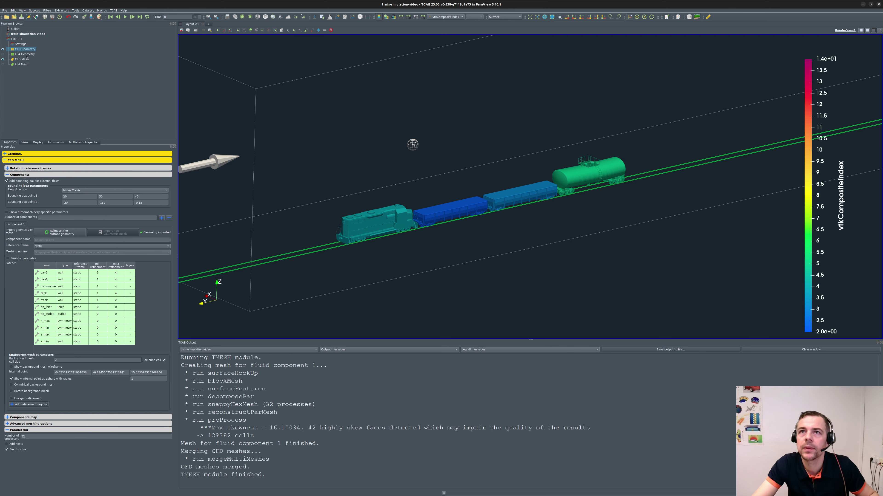
pyautogui.click(21, 34)
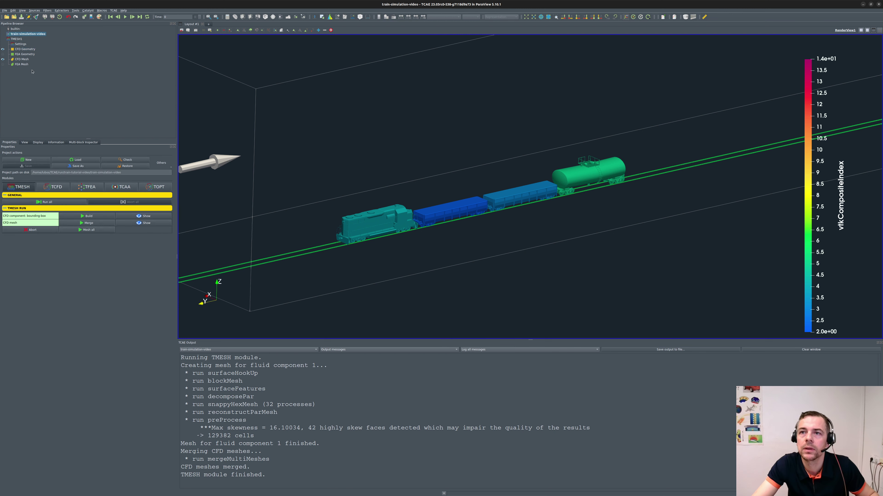
pyautogui.click(140, 216)
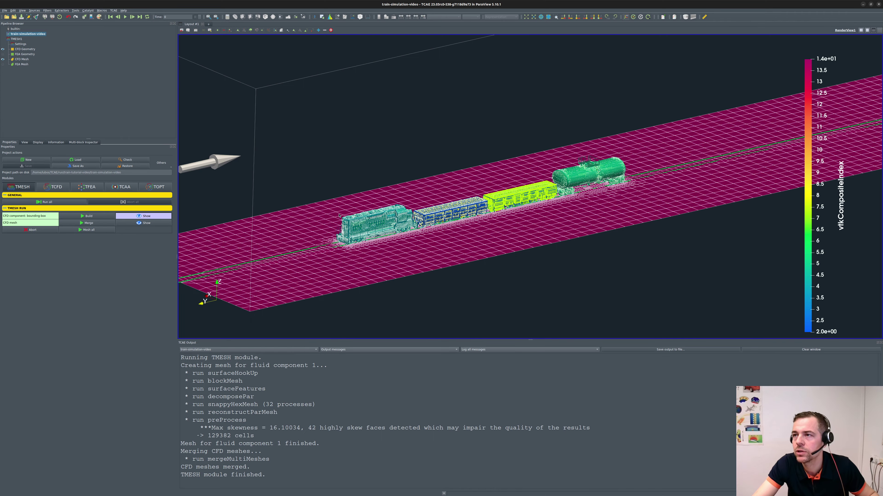
pyautogui.moveTo(299, 195)
pyautogui.mouseDown()
pyautogui.moveTo(329, 205)
pyautogui.moveTo(311, 196)
pyautogui.mouseUp()
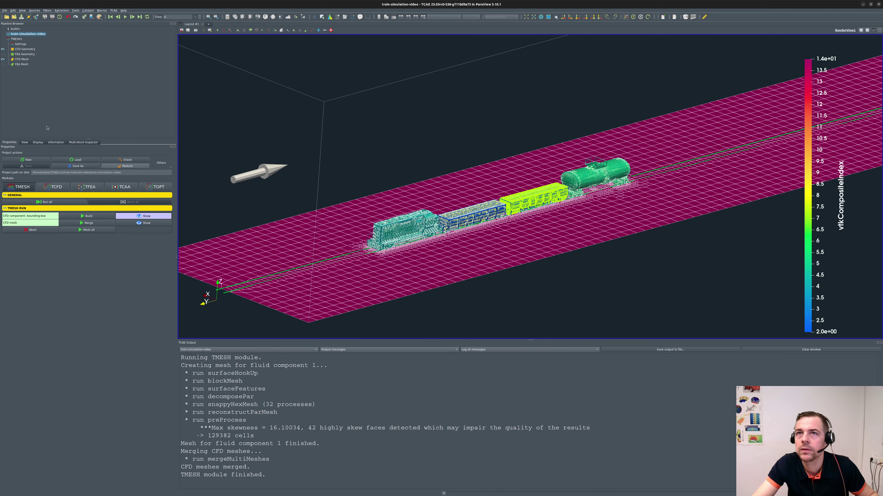
pyautogui.click(3, 50)
# Examine the surface cells on the locomotive, cars, tank and track of the regenerated mesh from several angles.
pyautogui.moveTo(400, 156); pyautogui.dragTo(375, 148)
pyautogui.scroll(3, 513, 173)
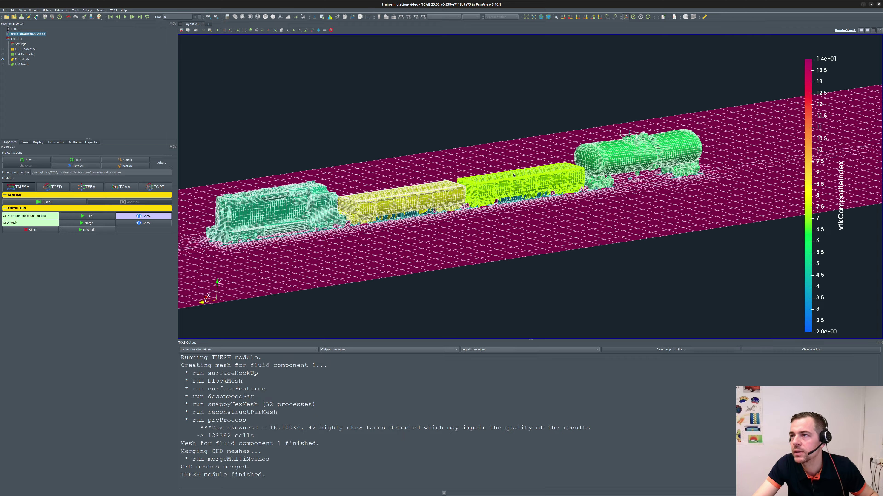
pyautogui.scroll(-5, 513, 175)
pyautogui.moveTo(513, 175); pyautogui.dragTo(526, 199)
pyautogui.scroll(5, 529, 205)
pyautogui.moveTo(528, 199); pyautogui.dragTo(552, 177, button='right')
pyautogui.moveTo(560, 177); pyautogui.dragTo(590, 162)
pyautogui.moveTo(590, 162); pyautogui.dragTo(580, 215, button='right')
pyautogui.moveTo(610, 163); pyautogui.dragTo(651, 156)
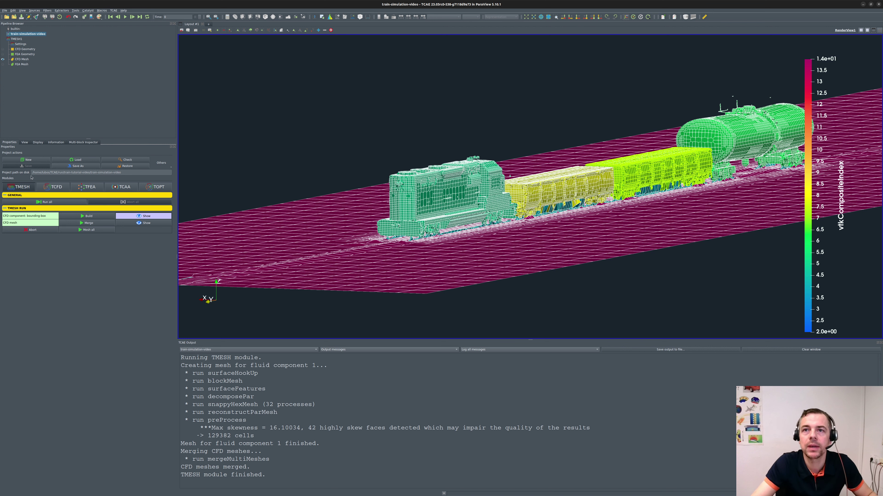
# Add a box-type refinement region to the CFD mesh settings.
pyautogui.click(16, 40)
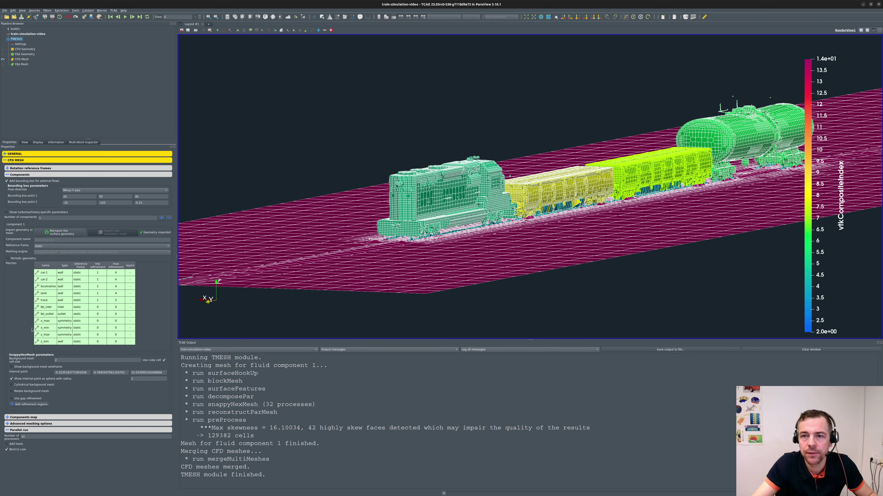
pyautogui.click(31, 404)
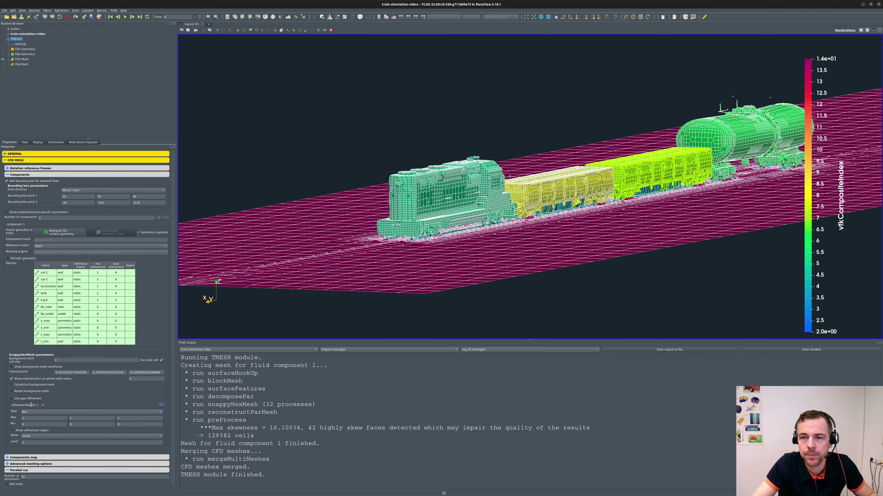
pyautogui.moveTo(382, 194)
pyautogui.mouseDown()
pyautogui.moveTo(413, 223)
pyautogui.moveTo(389, 197)
pyautogui.mouseUp()
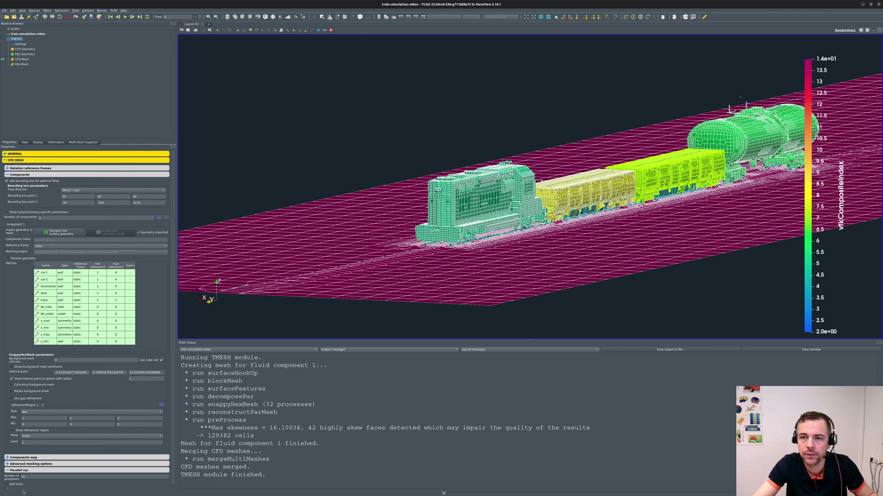
# Set the refinement box's maximum and minimum corner coordinates so it encloses the train, with a minimum z of -0.15.
pyautogui.click(41, 421)
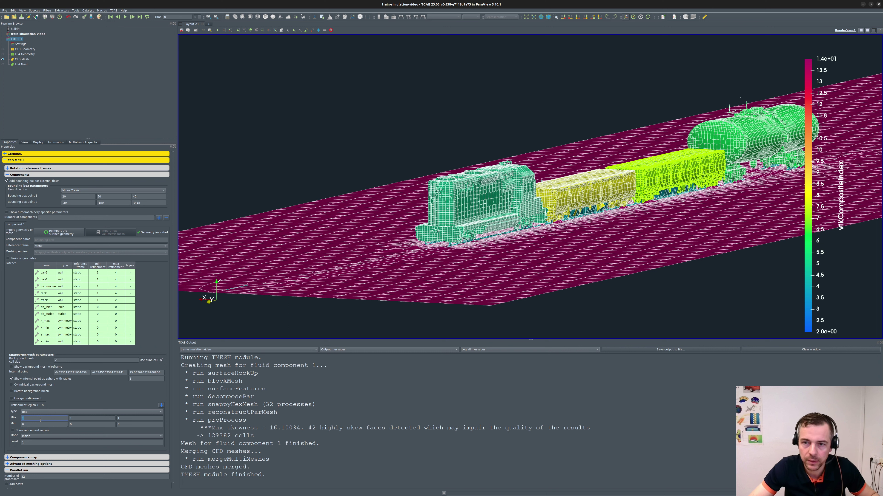
pyautogui.click(37, 426)
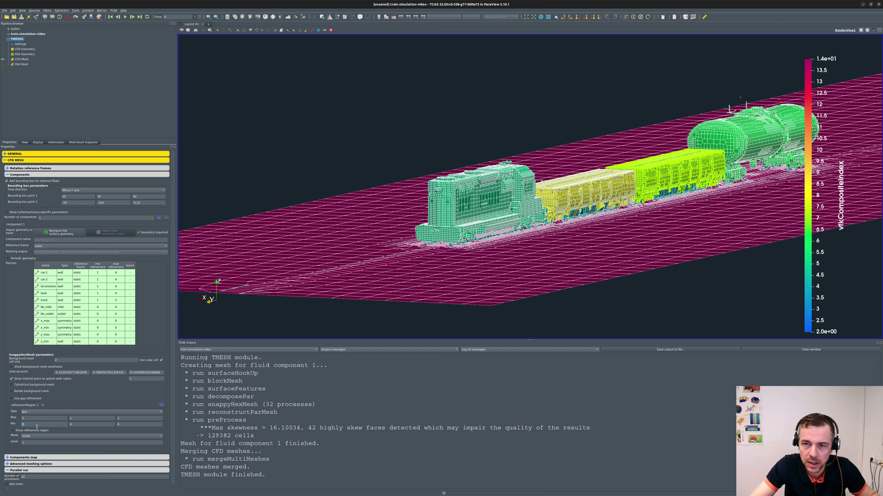
pyautogui.press('BackSpace')
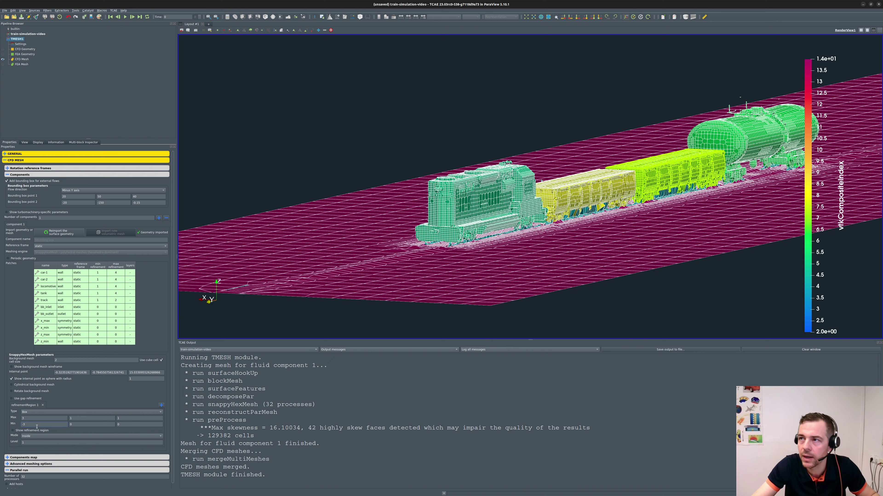
pyautogui.scroll(-3, 407, 282)
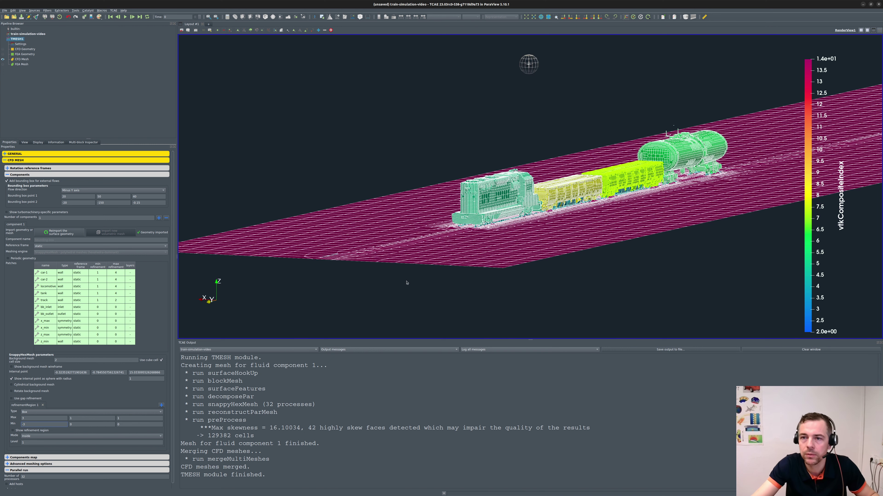
pyautogui.doubleClick(89, 419)
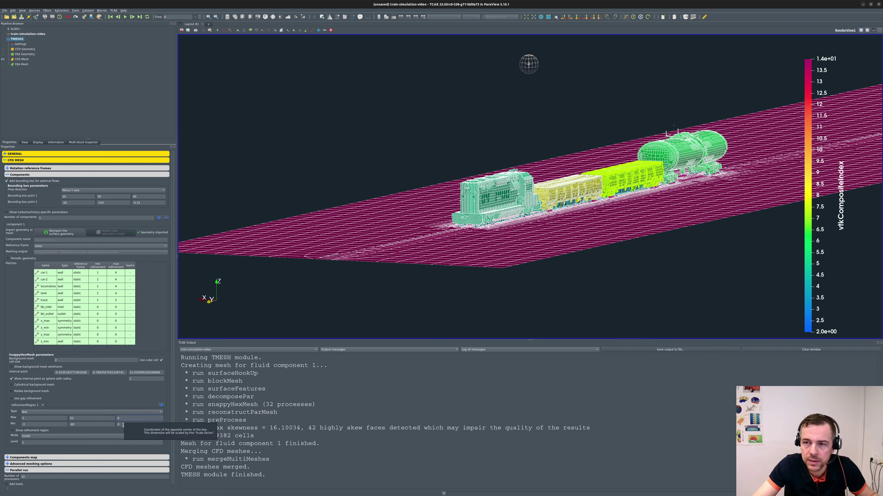
pyautogui.doubleClick(123, 425)
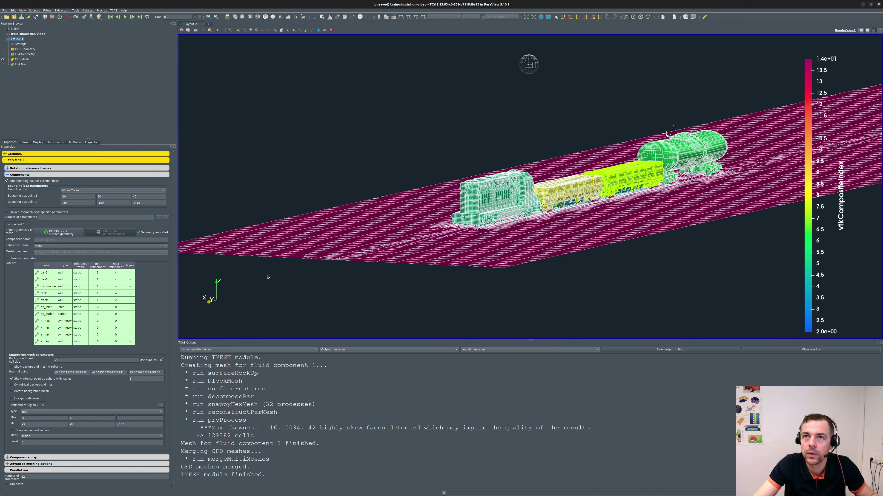
# Display the refinement region in the 3D view and check from several angles how the box encloses the train.
pyautogui.moveTo(203, 328)
pyautogui.mouseDown()
pyautogui.moveTo(192, 334)
pyautogui.moveTo(199, 325)
pyautogui.mouseUp()
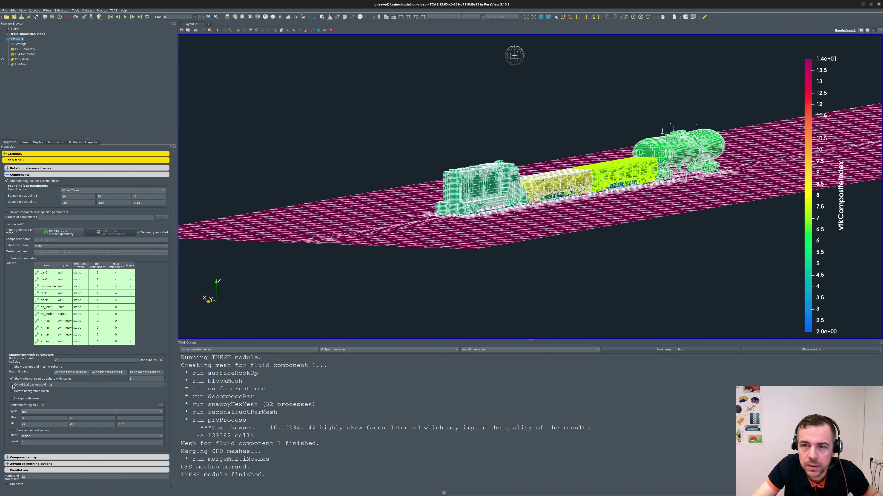
pyautogui.click(13, 431)
pyautogui.scroll(-4, 388, 223)
pyautogui.moveTo(442, 211); pyautogui.dragTo(237, 323)
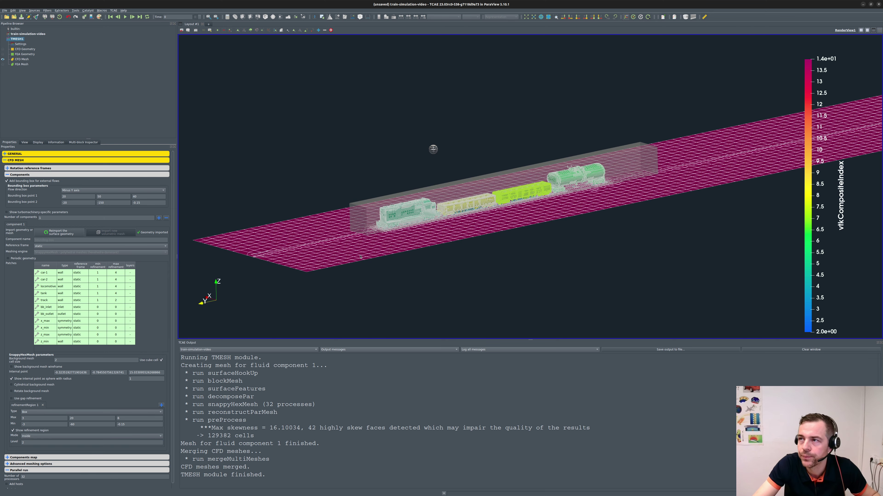
pyautogui.moveTo(422, 228); pyautogui.dragTo(467, 239)
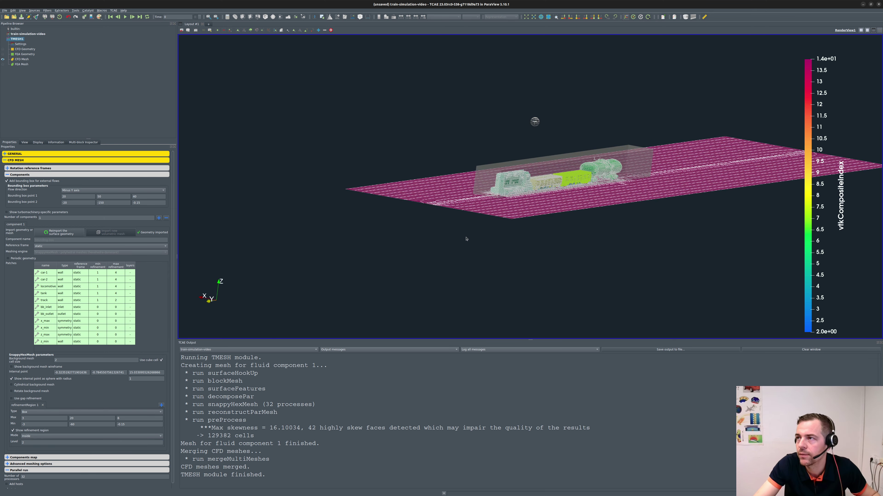
pyautogui.scroll(7, 467, 238)
pyautogui.scroll(-8, 543, 178)
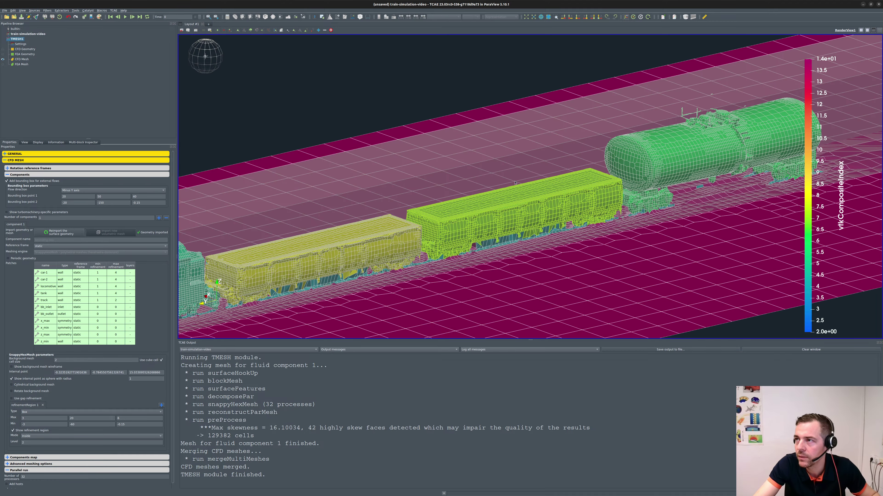
pyautogui.scroll(1, 548, 182)
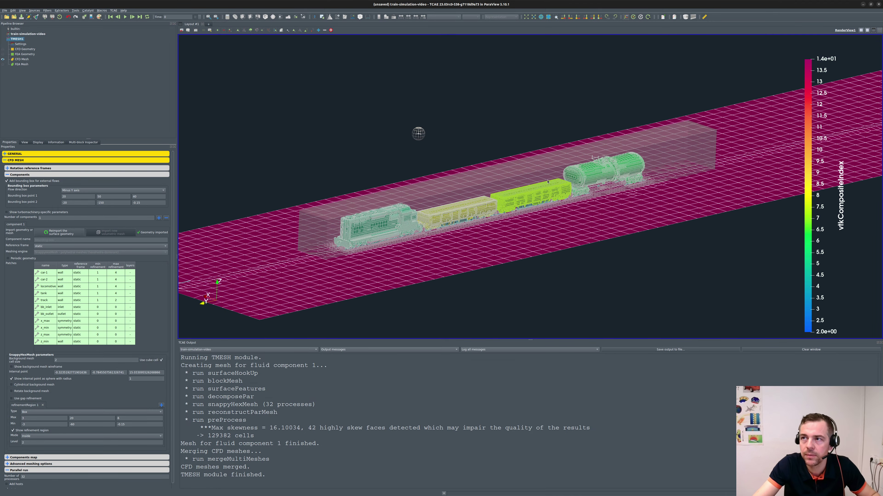
# Save the project with the new box refinement region.
pyautogui.click(31, 34)
pyautogui.click(21, 166)
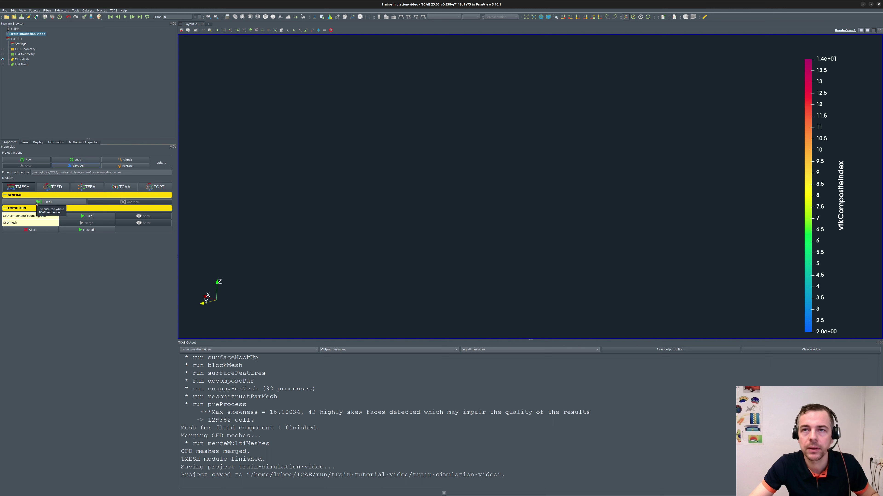
# Set the number of layers to 3 for the car-1, car-2, locomotive, tank and track patches in the mesh settings.
pyautogui.click(17, 44)
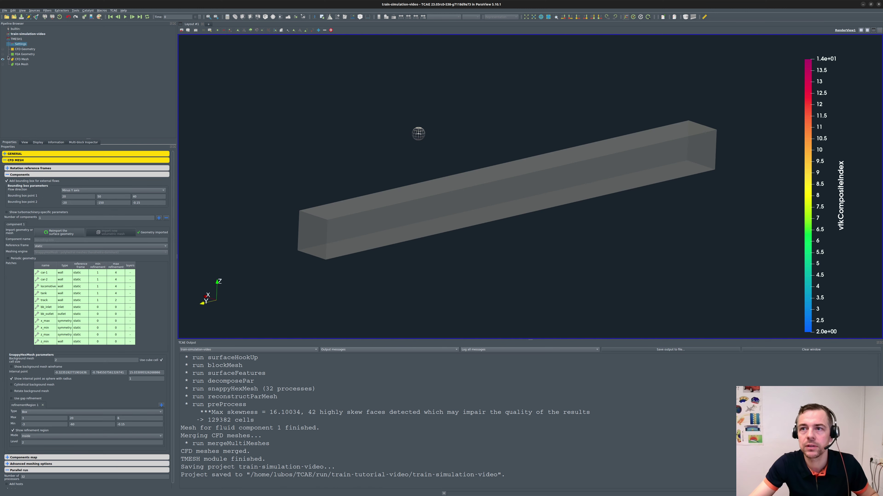
pyautogui.doubleClick(129, 273)
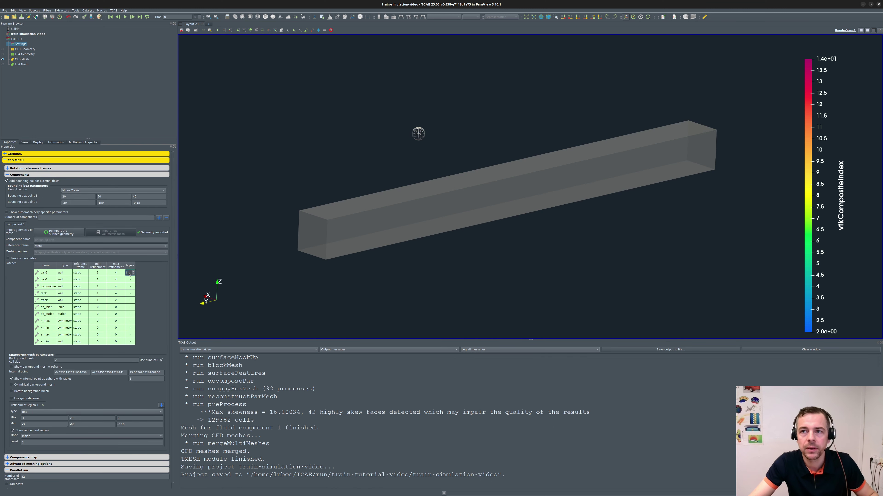
pyautogui.write('3')
pyautogui.doubleClick(128, 279)
pyautogui.write('33')
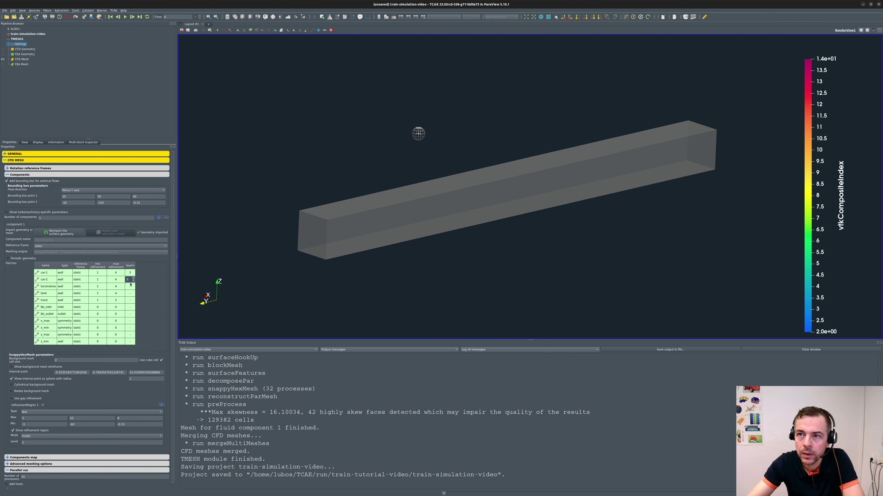
pyautogui.doubleClick(129, 287)
pyautogui.write('3')
pyautogui.doubleClick(130, 293)
pyautogui.write('3')
pyautogui.doubleClick(129, 301)
pyautogui.write('3')
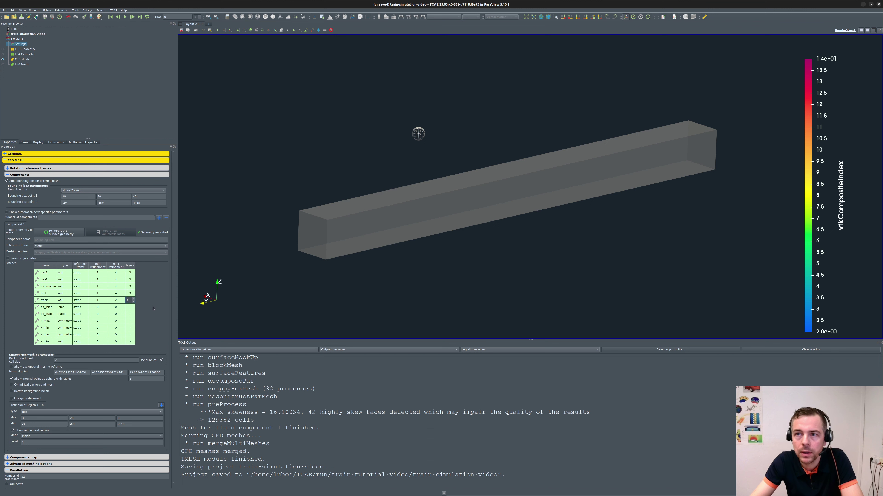
pyautogui.press('Return')
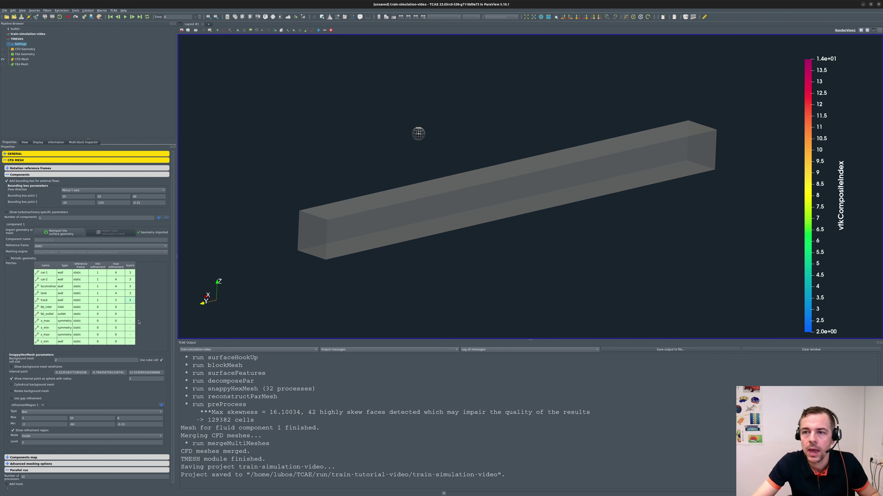
# Save the project and run the whole meshing sequence with the new layers and refinement region.
pyautogui.click(28, 34)
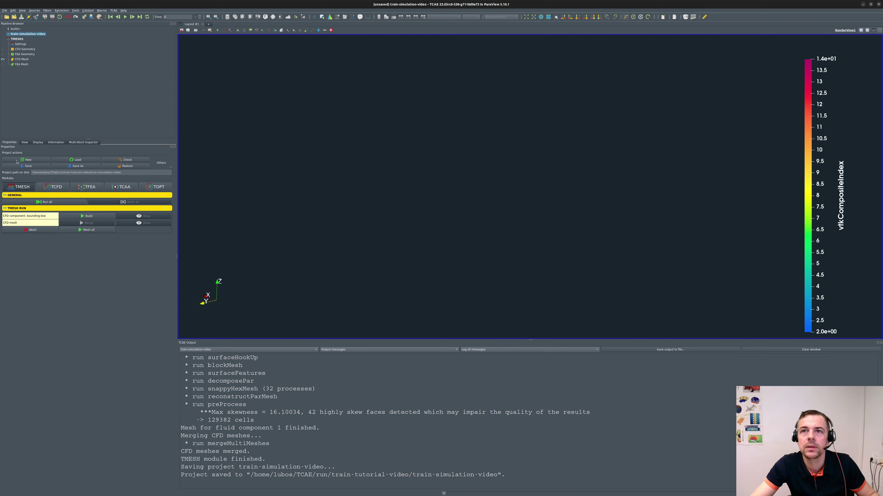
pyautogui.click(21, 166)
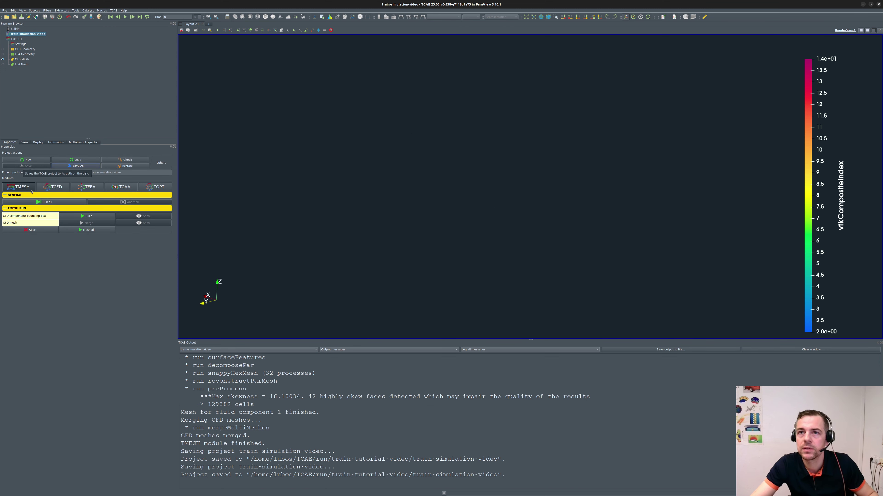
pyautogui.click(30, 202)
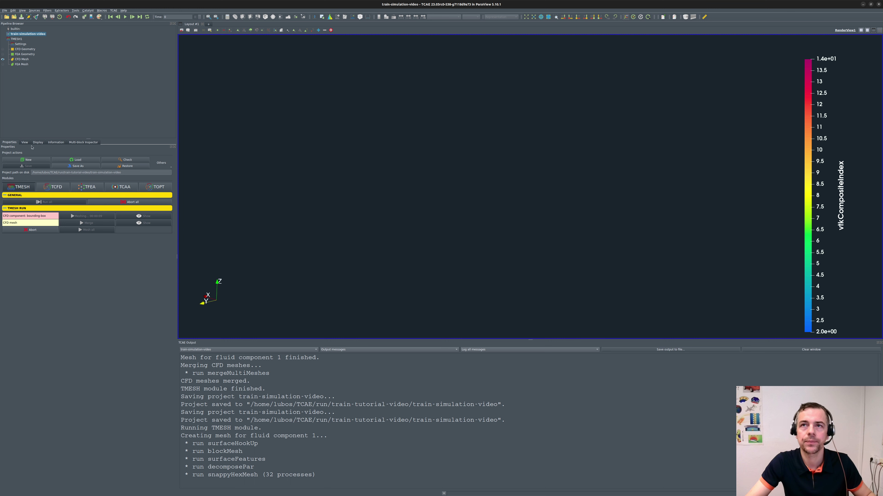
pyautogui.doubleClick(22, 35)
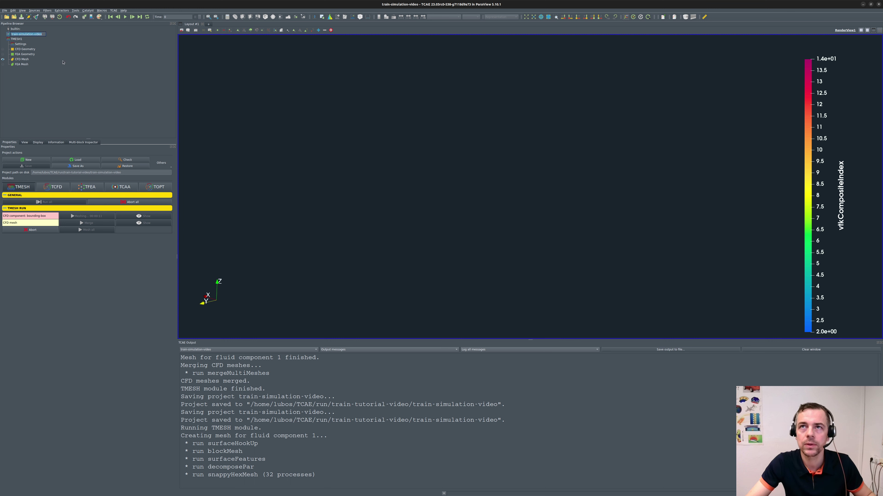
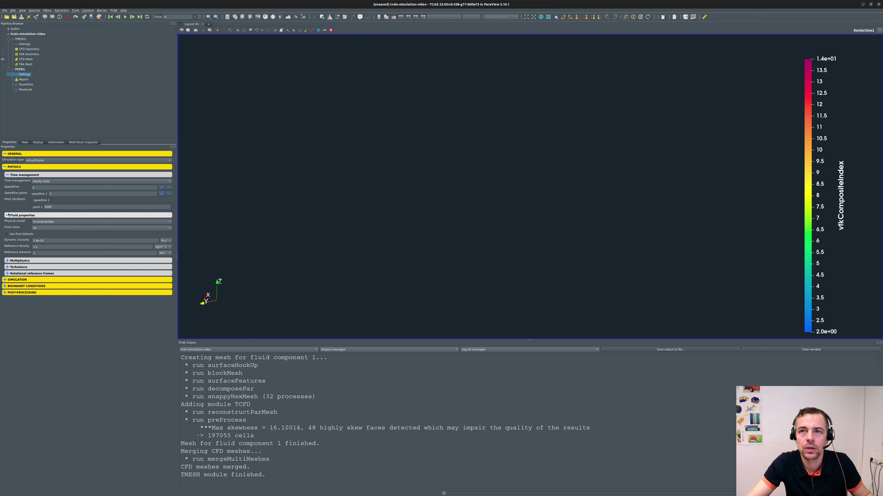
# Set the TCFD solver to 32 processors and second numerical order.
pyautogui.click(7, 215)
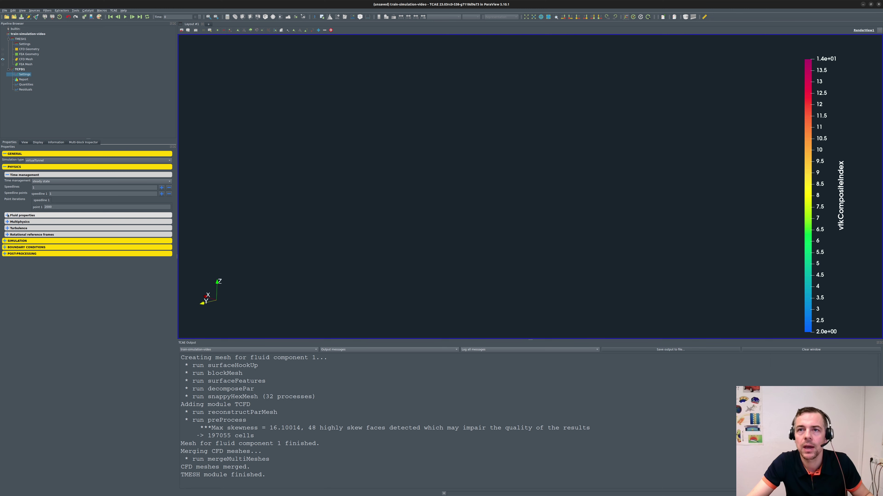
pyautogui.click(8, 228)
pyautogui.click(7, 228)
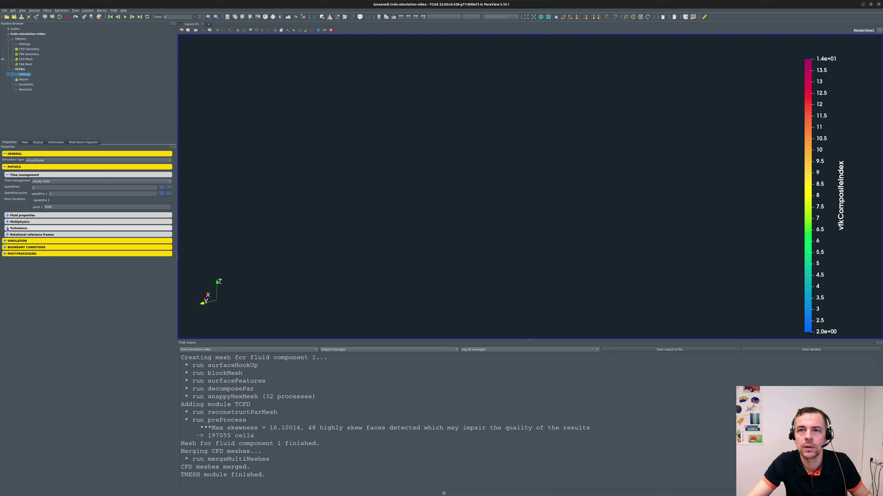
pyautogui.click(5, 241)
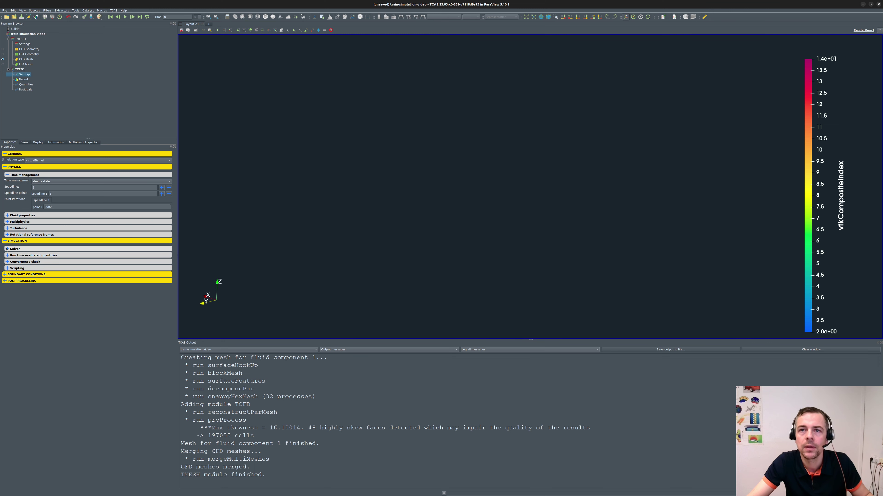
pyautogui.click(7, 249)
pyautogui.doubleClick(43, 256)
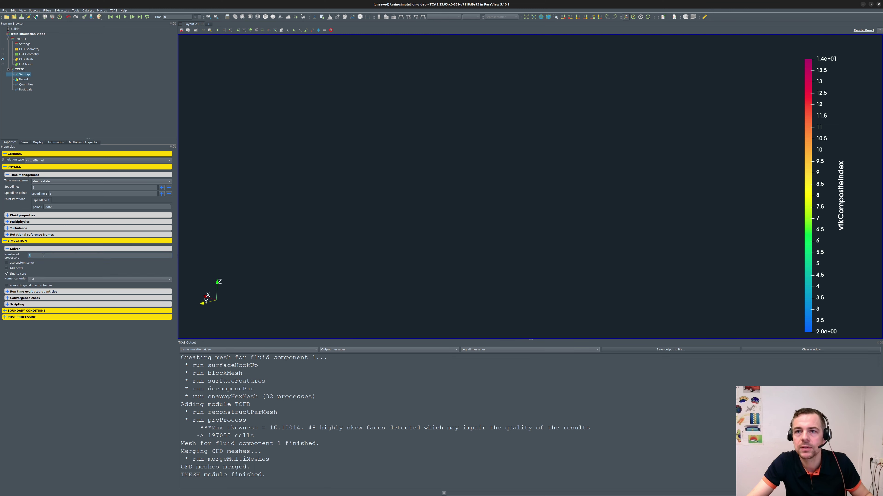
pyautogui.click(52, 279)
pyautogui.click(49, 286)
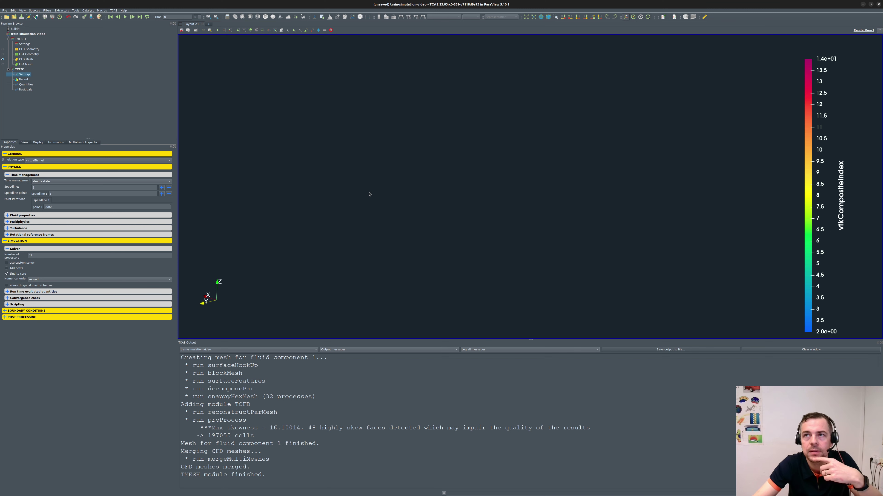
# Show the rebuilt CFD component mesh and inspect the surface cells on the train and ground from an oblique angle.
pyautogui.moveTo(369, 194); pyautogui.dragTo(340, 188)
pyautogui.click(24, 35)
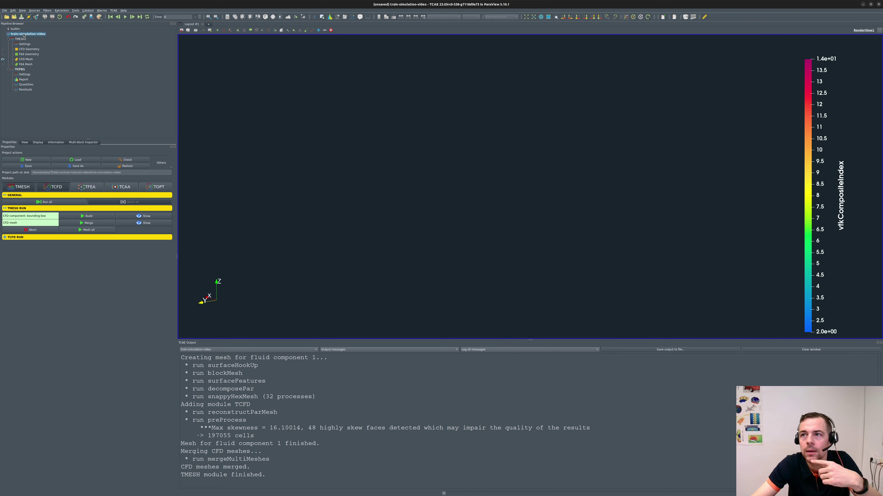
pyautogui.click(146, 216)
pyautogui.scroll(5, 450, 193)
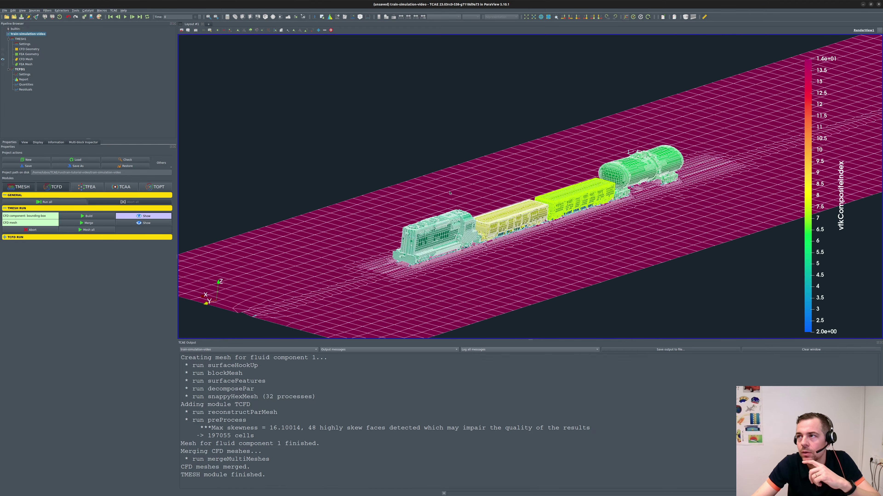
pyautogui.scroll(6, 449, 193)
pyautogui.scroll(-7, 450, 193)
pyautogui.moveTo(447, 205); pyautogui.dragTo(467, 194)
pyautogui.scroll(6, 467, 194)
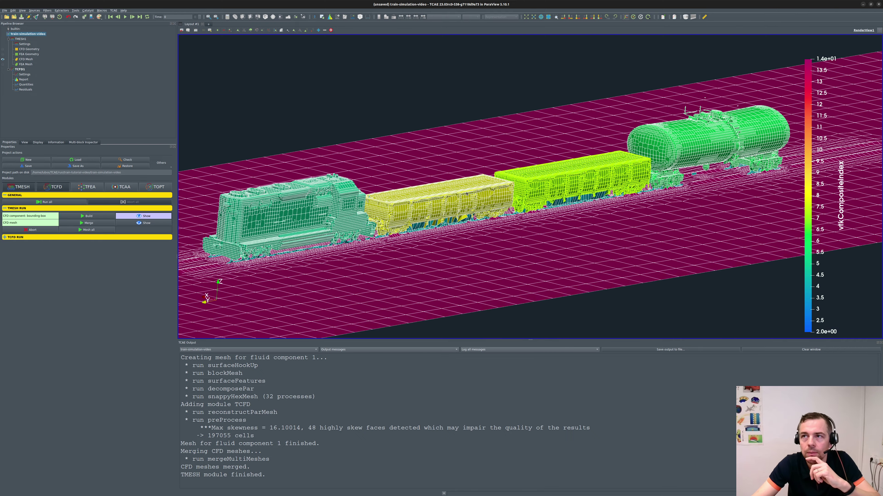
pyautogui.scroll(-3, 400, 174)
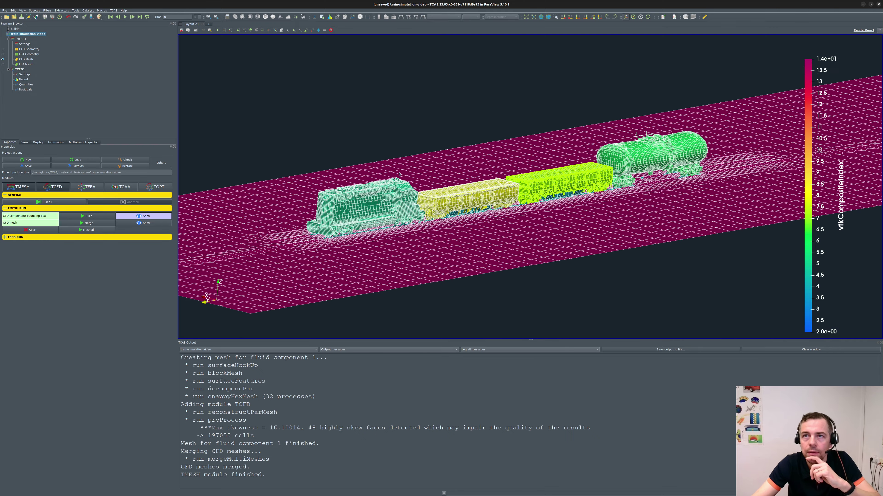
# Add a run-time forces entry for the car-1, car-2, locomotive and tank patches, with a drag Y component of -1.
pyautogui.click(20, 70)
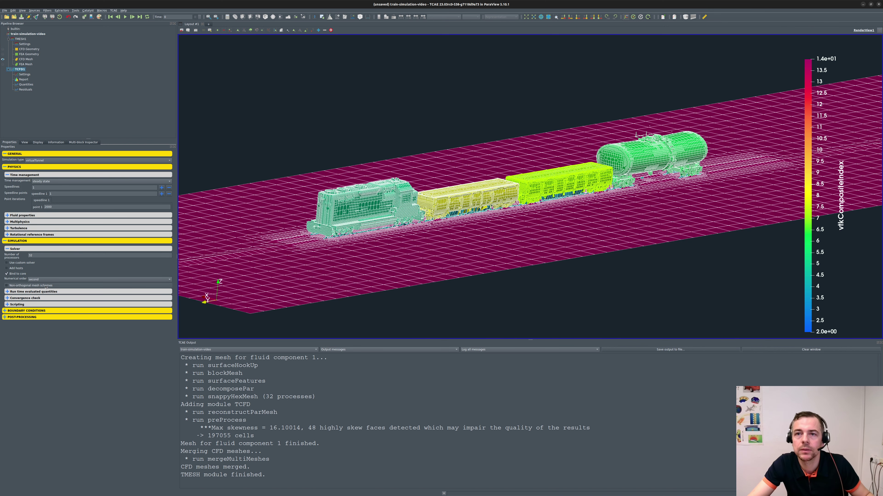
pyautogui.click(26, 292)
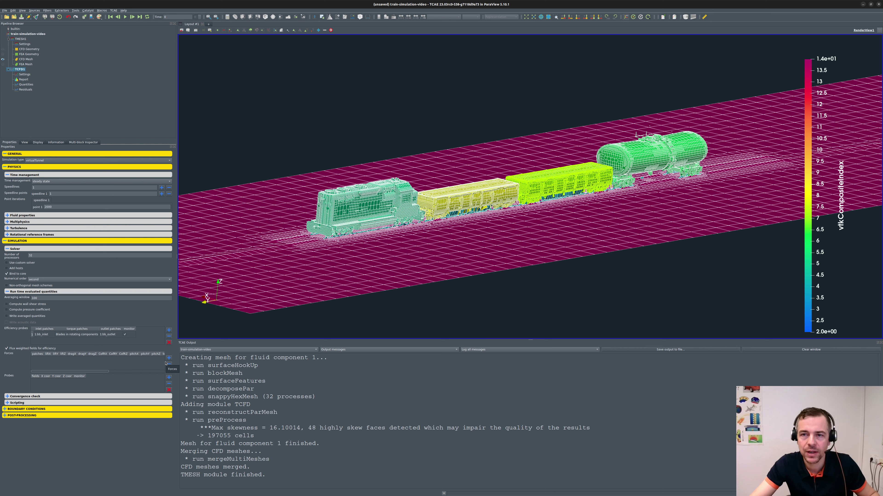
pyautogui.click(169, 359)
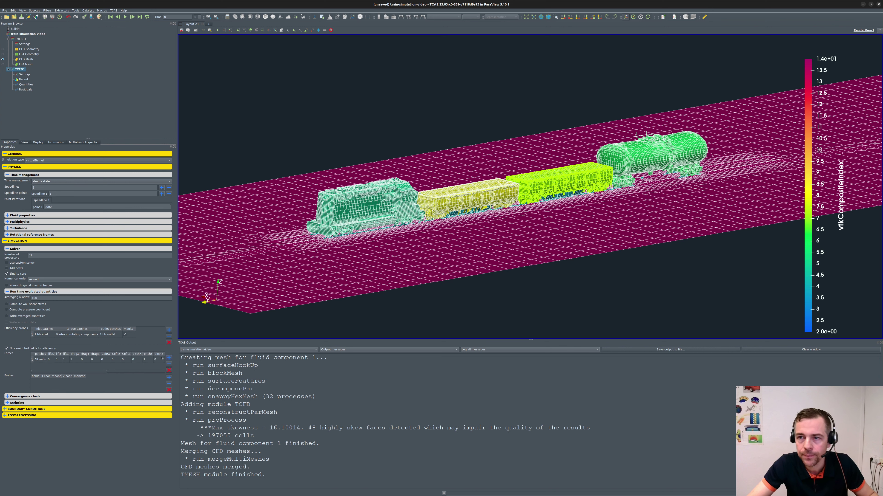
pyautogui.doubleClick(37, 360)
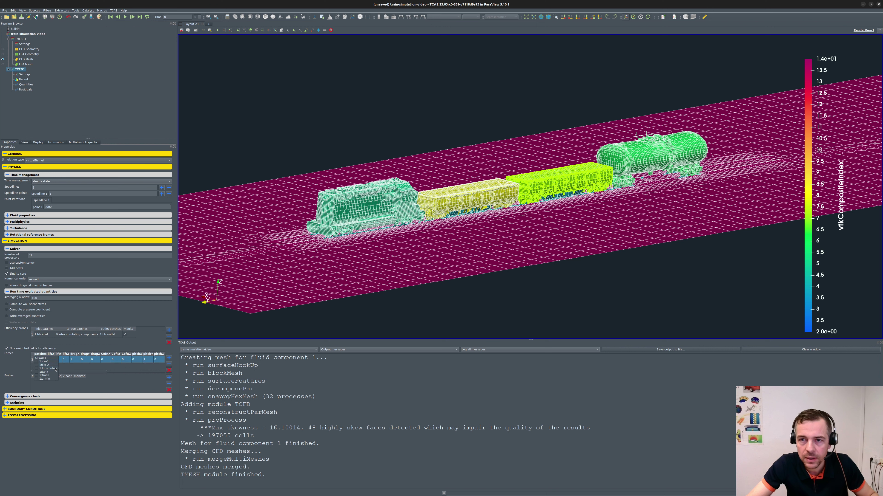
pyautogui.click(37, 361)
pyautogui.click(36, 368)
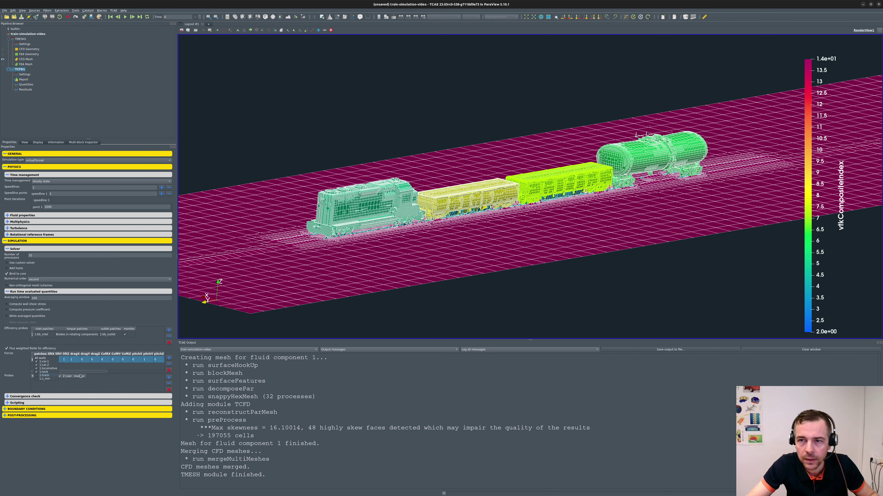
pyautogui.click(75, 369)
pyautogui.click(59, 369)
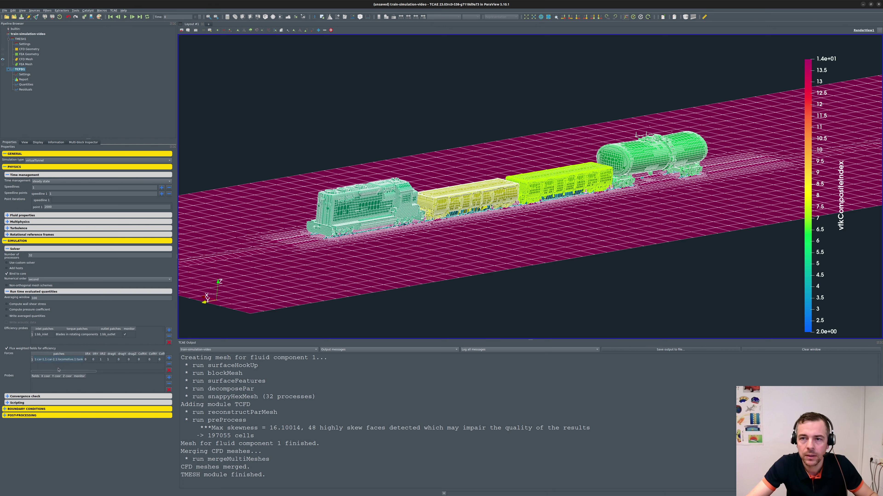
pyautogui.click(108, 361)
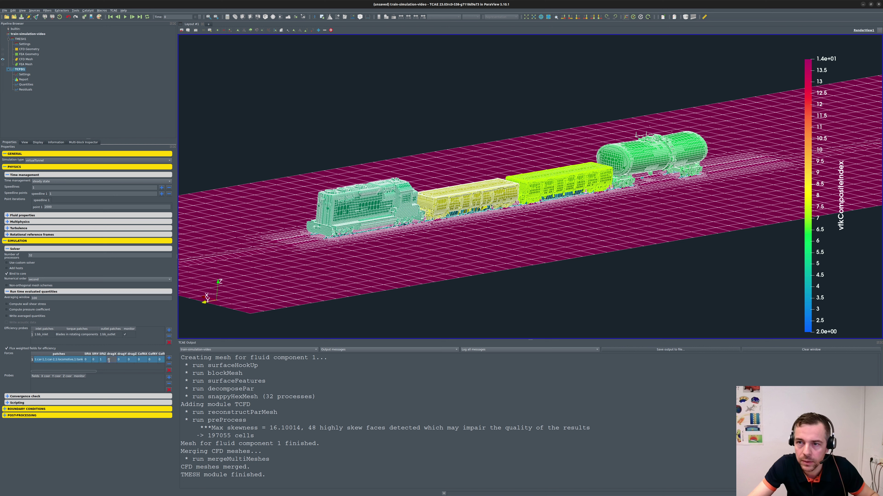
pyautogui.doubleClick(120, 359)
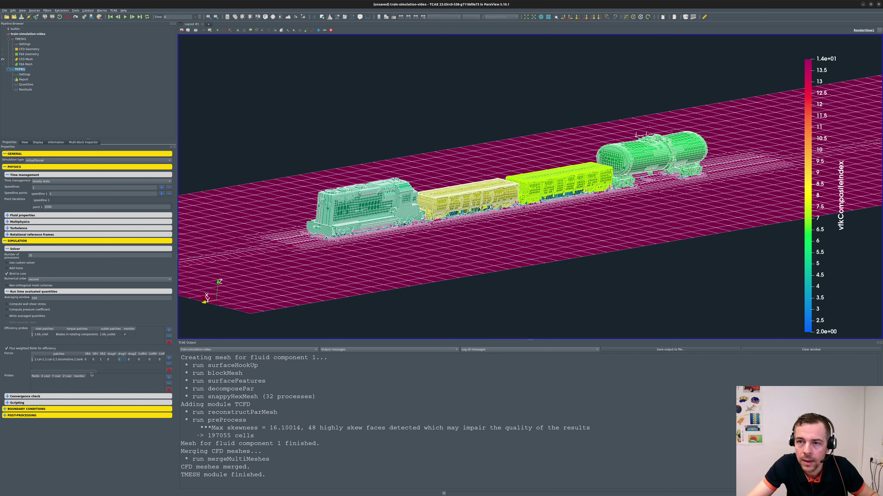
# View the train head-on and set the forces entry's reference area, reference length and reference velocity magnitude.
pyautogui.moveTo(94, 371); pyautogui.dragTo(162, 375)
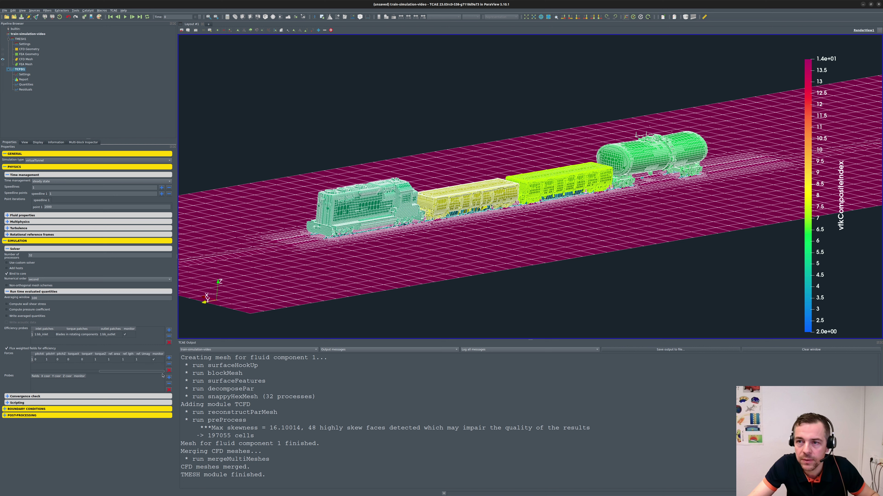
pyautogui.doubleClick(126, 360)
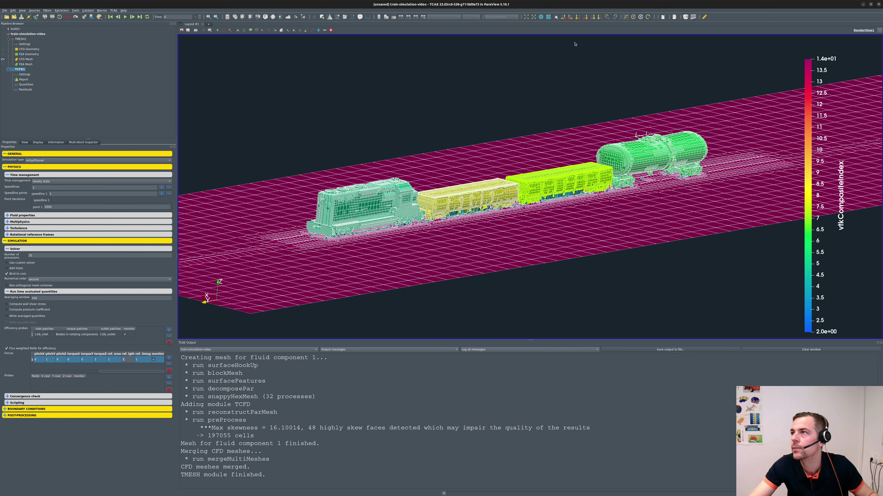
pyautogui.click(578, 17)
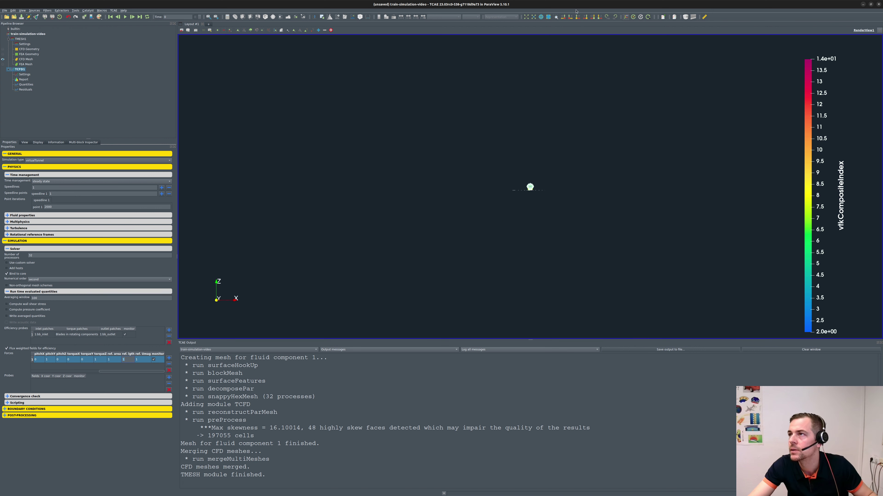
pyautogui.click(585, 17)
pyautogui.scroll(5, 538, 184)
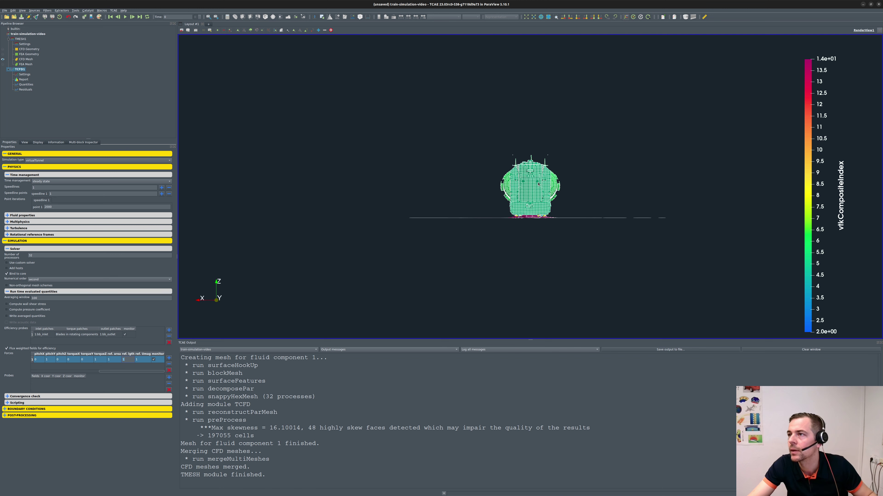
pyautogui.scroll(5, 539, 184)
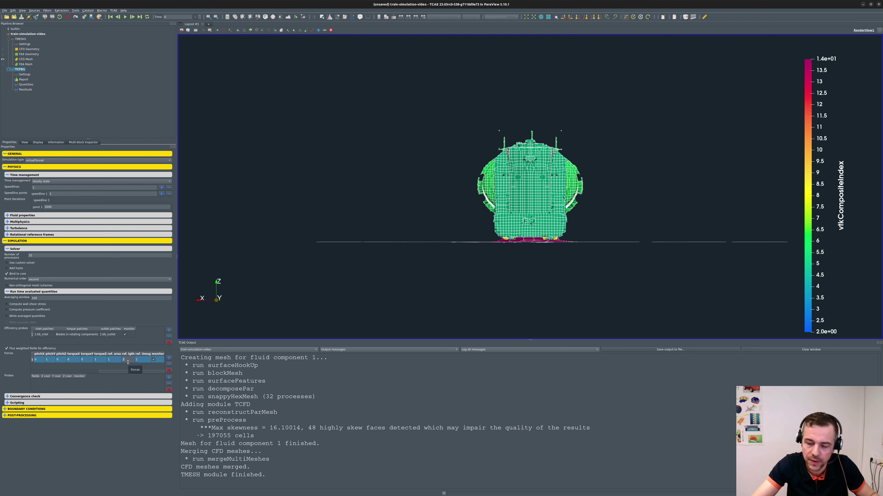
pyautogui.press('BackSpace')
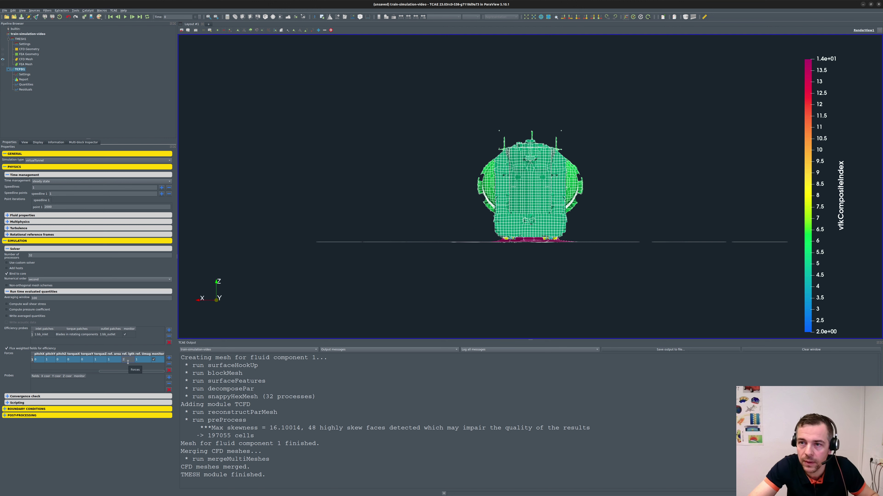
pyautogui.click(141, 362)
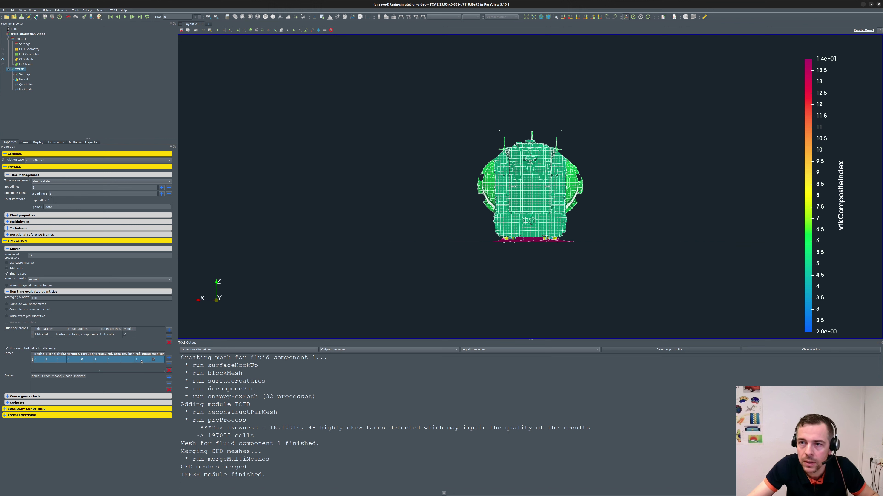
pyautogui.doubleClick(132, 360)
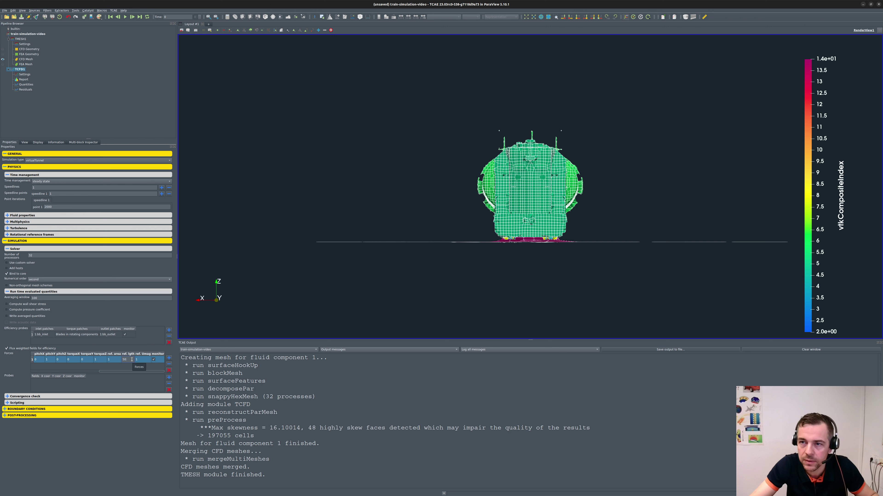
pyautogui.doubleClick(140, 359)
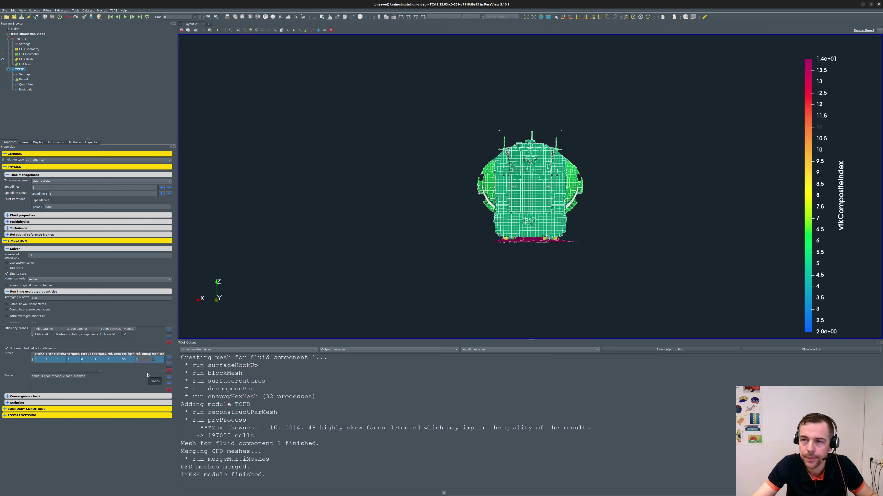
pyautogui.doubleClick(112, 360)
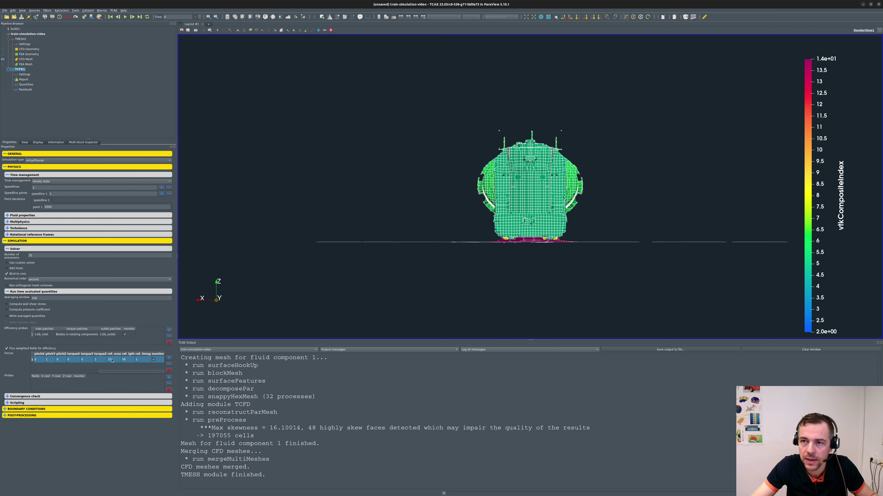
pyautogui.doubleClick(142, 361)
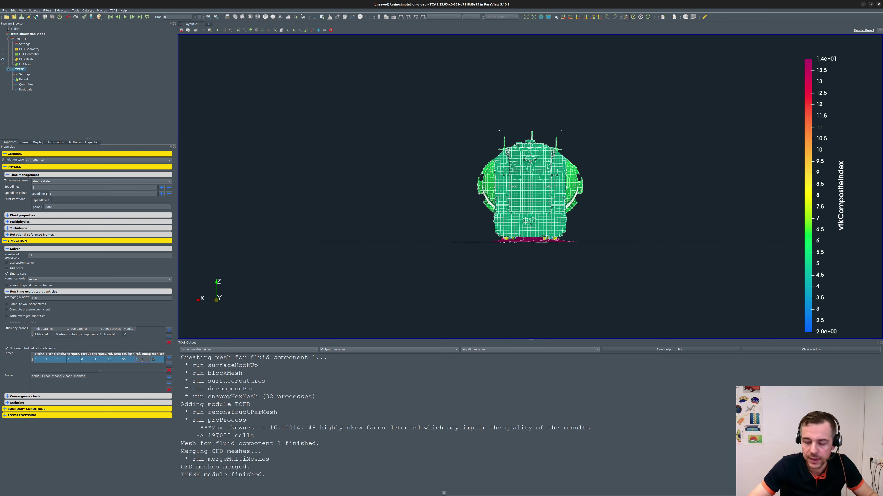
pyautogui.press('Return')
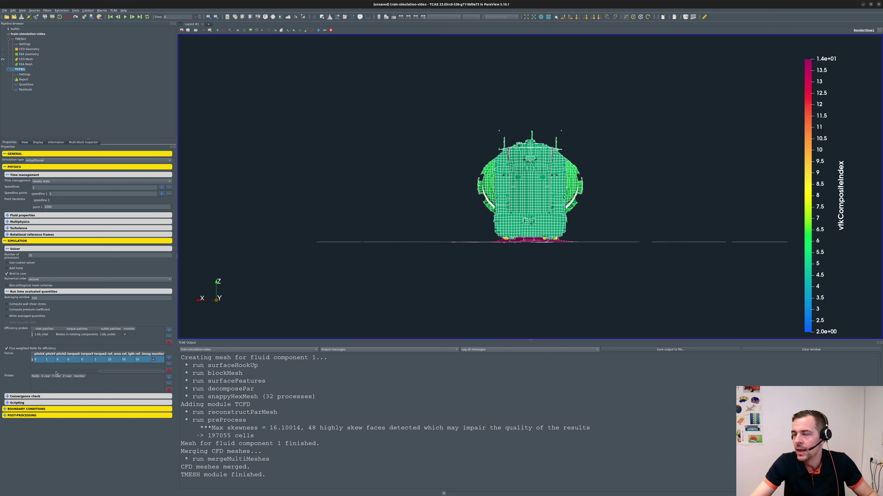
# Return to an oblique view of the train and remove all default convergence checks.
pyautogui.scroll(-6, 435, 191)
pyautogui.moveTo(437, 191); pyautogui.dragTo(403, 197)
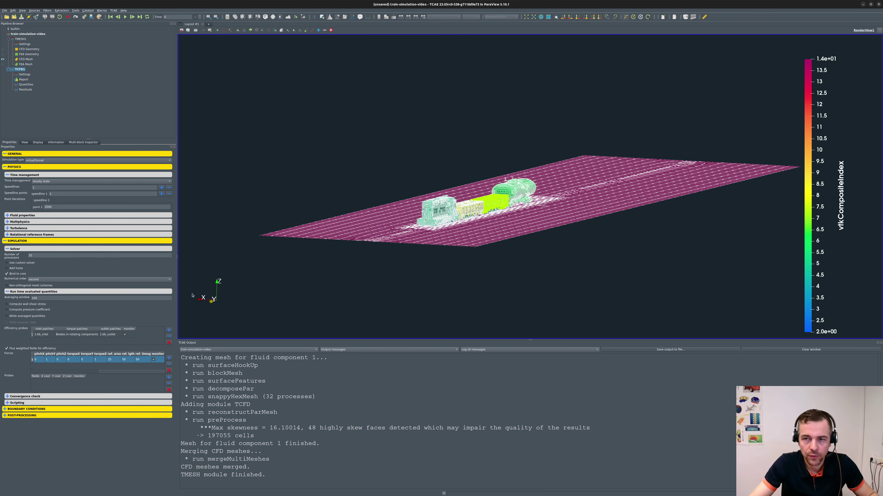
pyautogui.click(19, 397)
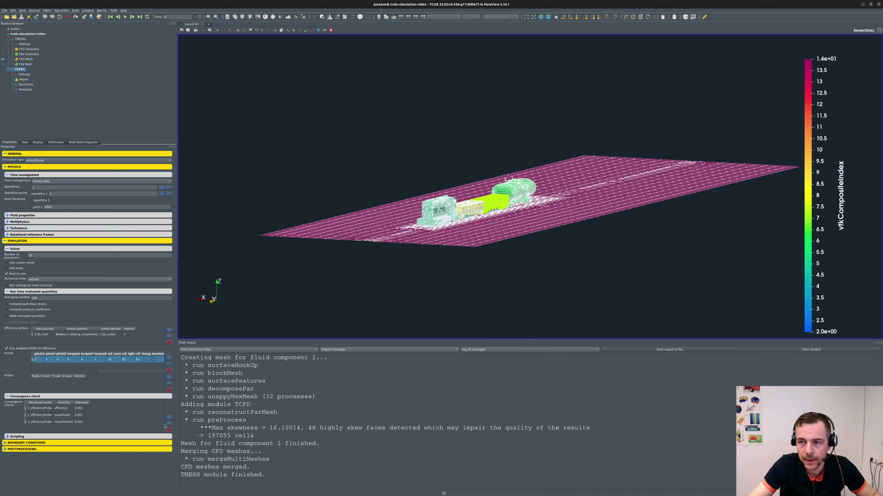
pyautogui.click(169, 430)
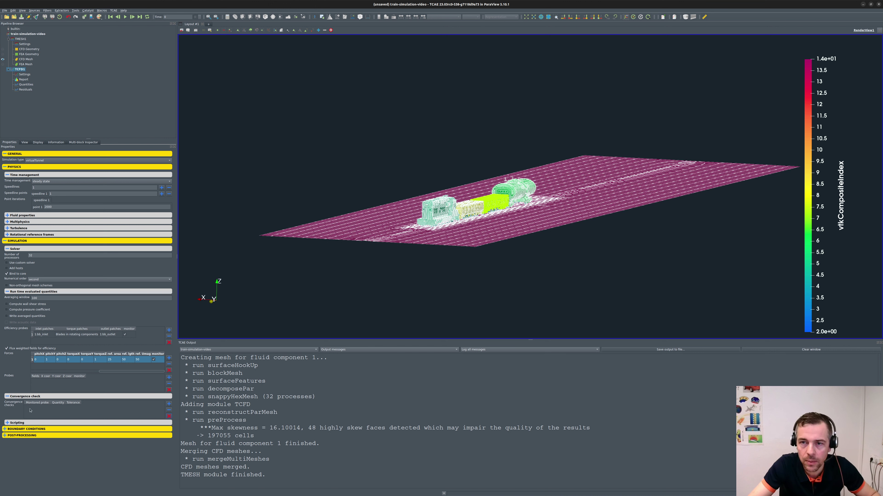
# Add a convergence check on the forces probe that monitors Cd-avg with a tolerance of 0.01.
pyautogui.click(169, 405)
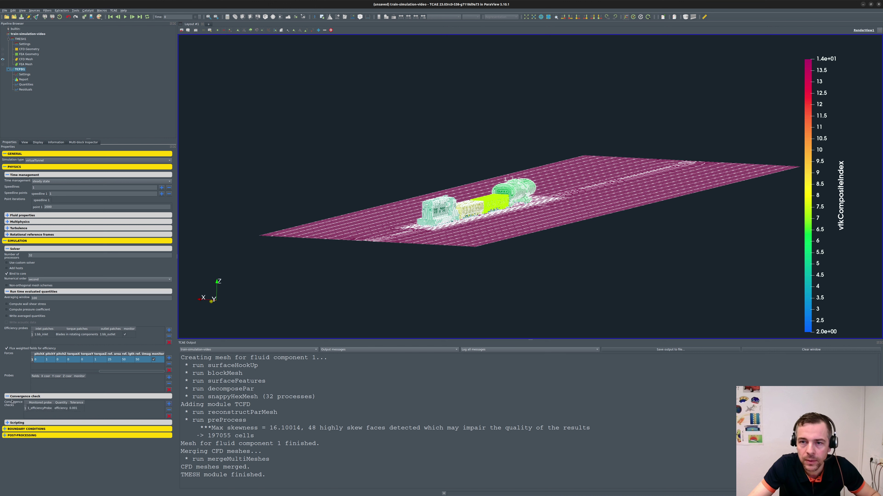
pyautogui.click(37, 410)
pyautogui.click(37, 411)
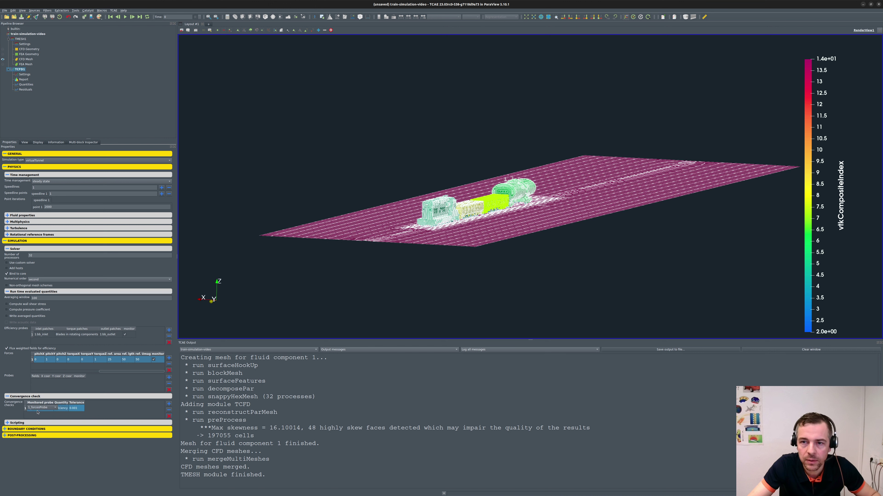
pyautogui.click(62, 410)
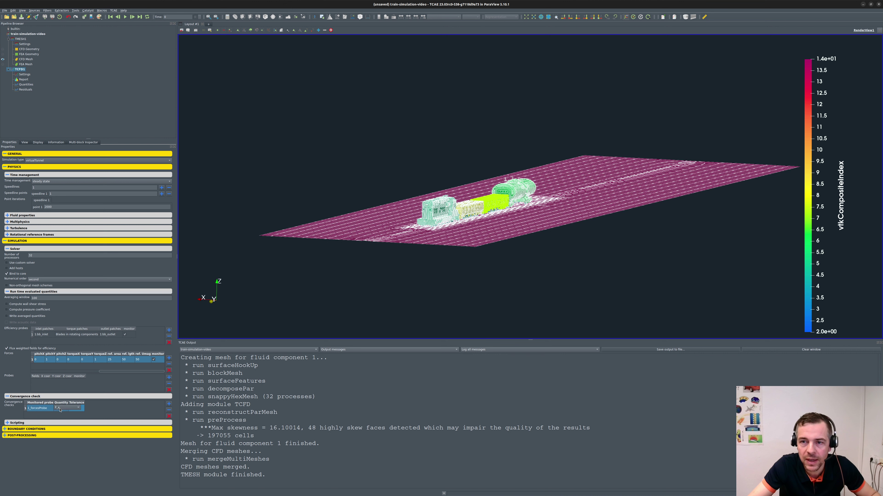
pyautogui.click(61, 409)
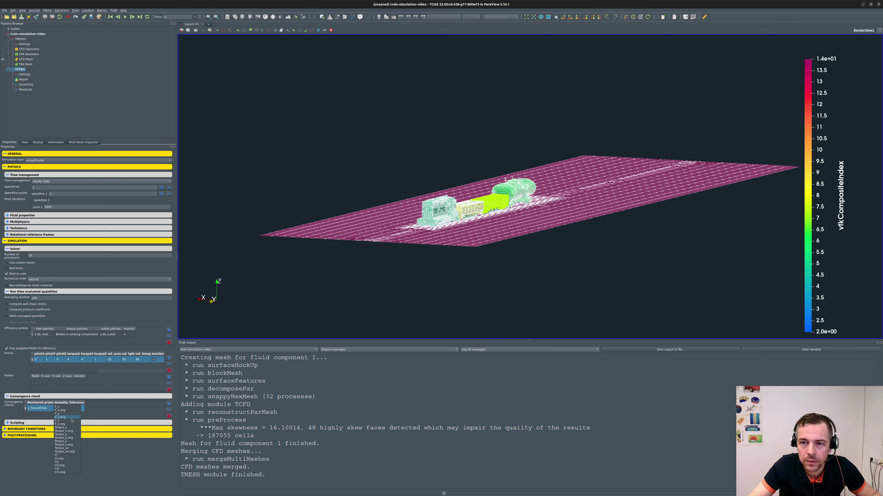
pyautogui.click(60, 466)
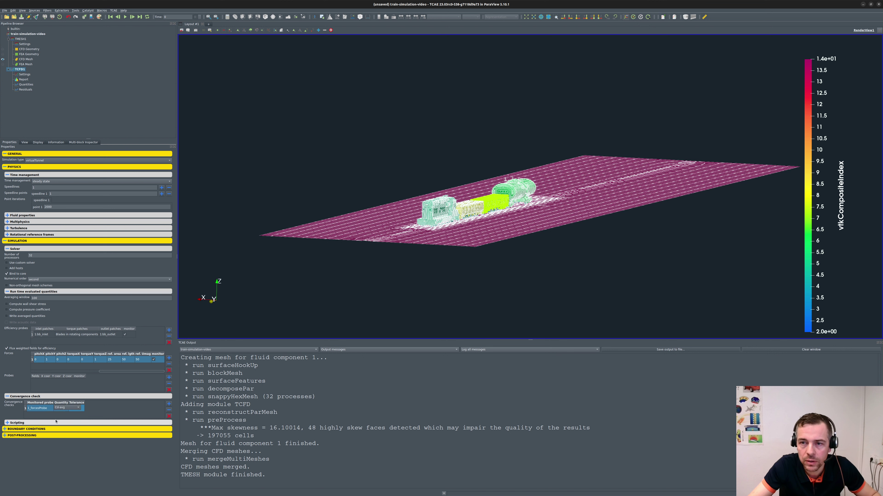
pyautogui.doubleClick(71, 408)
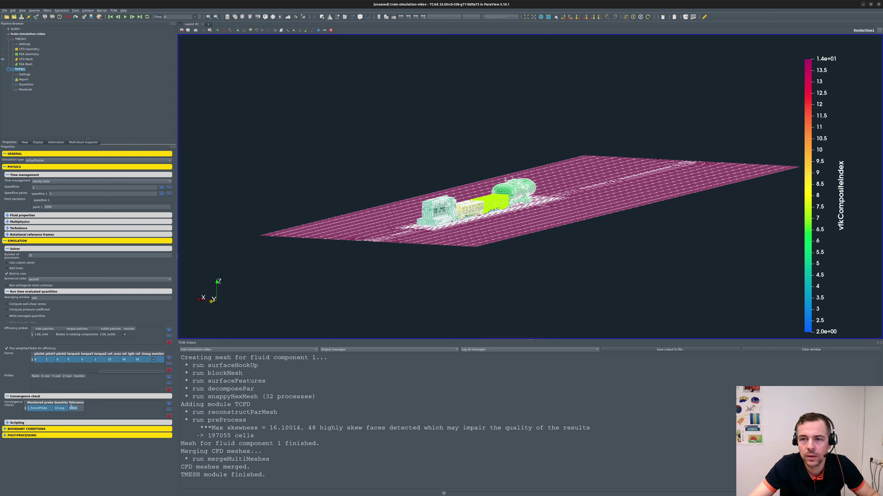
pyautogui.click(75, 409)
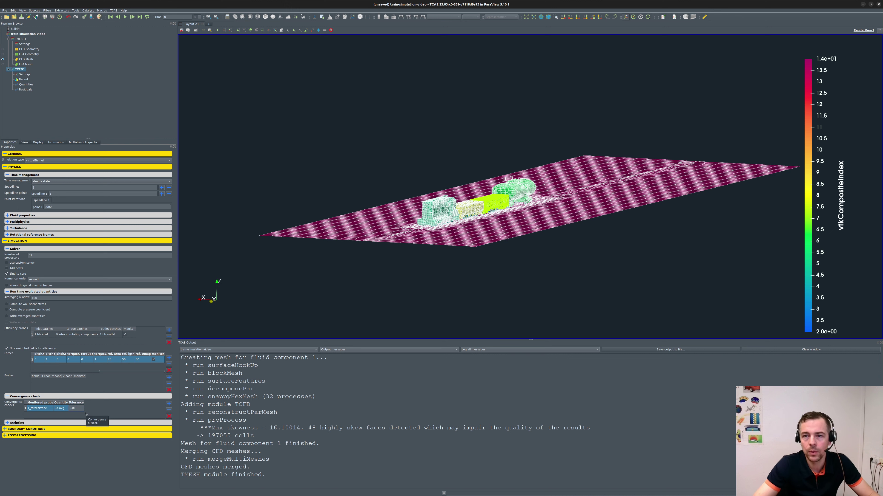
pyautogui.press('Return')
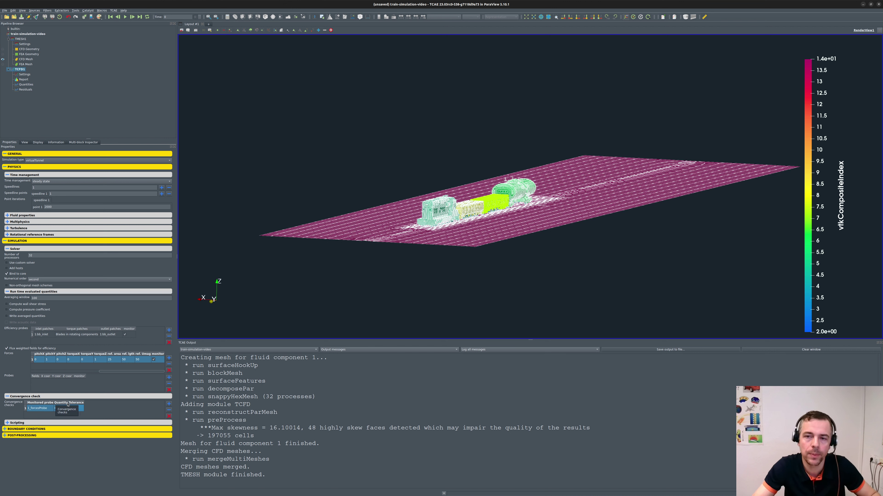
pyautogui.click(116, 407)
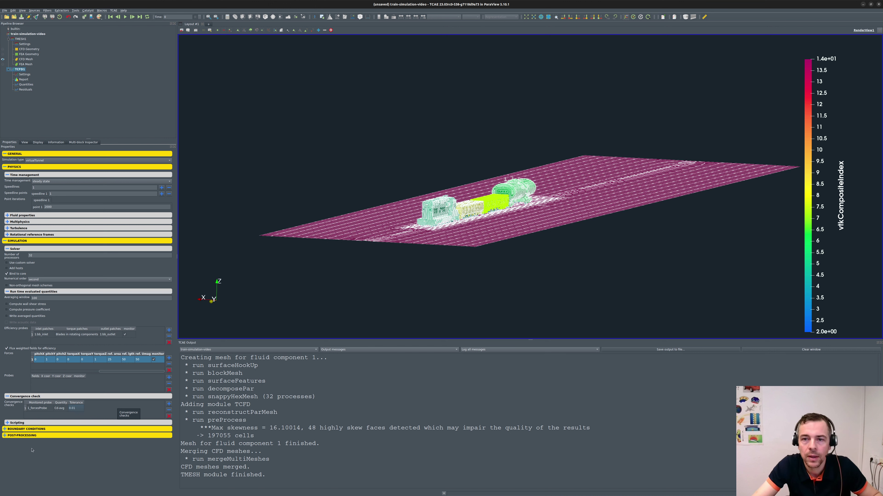
# Set the inlet boundary condition to Fixed velocity and enter the flow speed as its Y component.
pyautogui.click(18, 241)
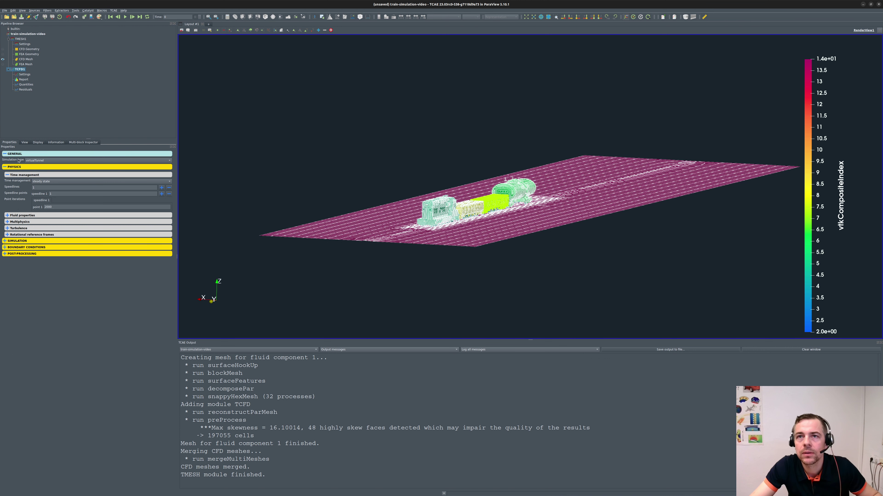
pyautogui.click(5, 167)
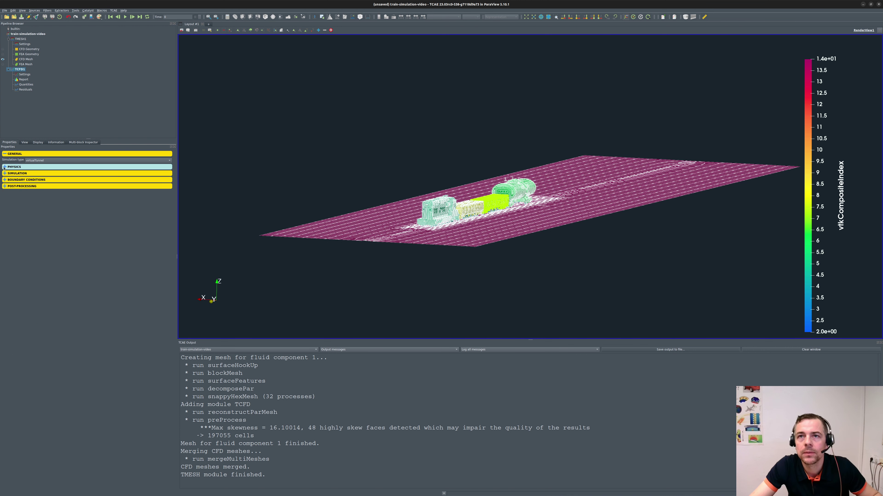
pyautogui.click(5, 180)
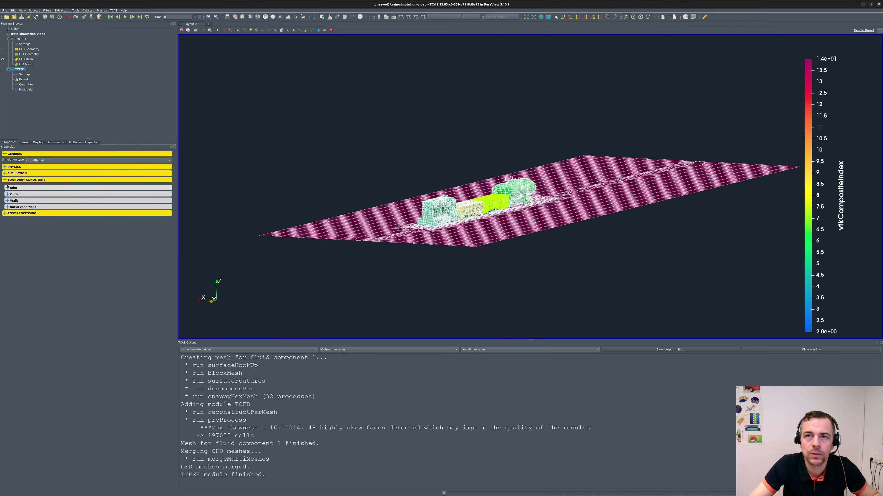
pyautogui.click(8, 188)
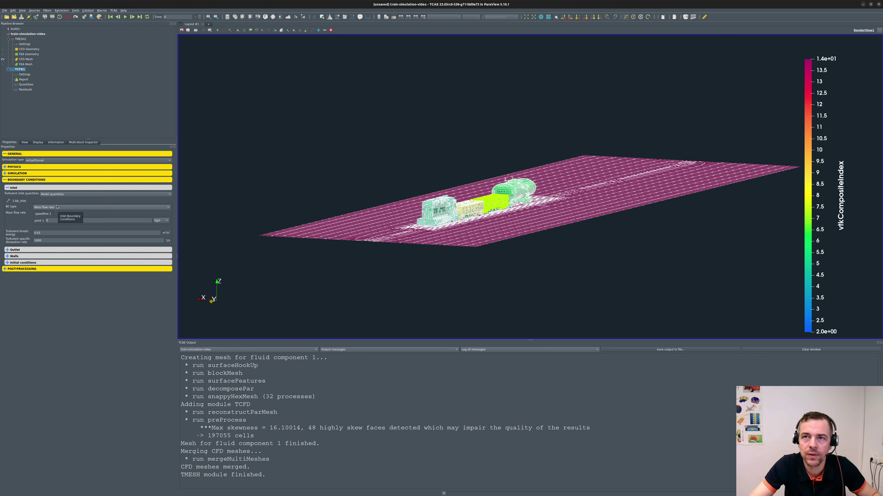
pyautogui.click(68, 207)
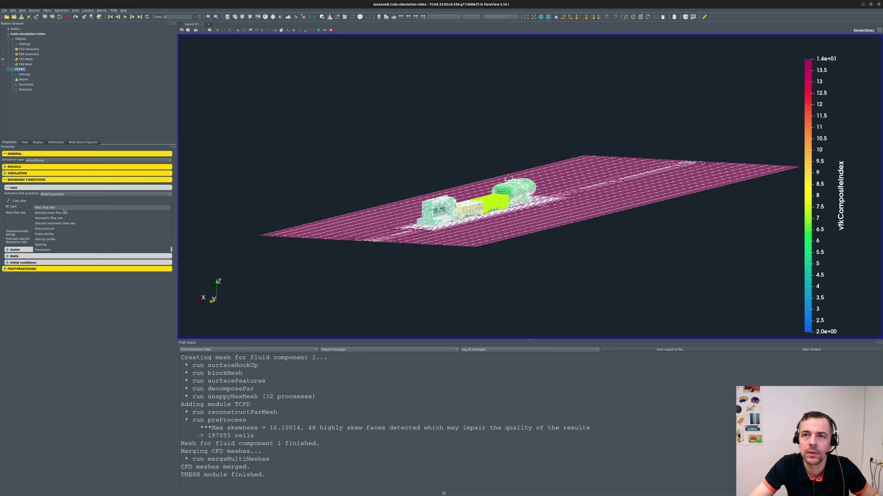
pyautogui.click(48, 234)
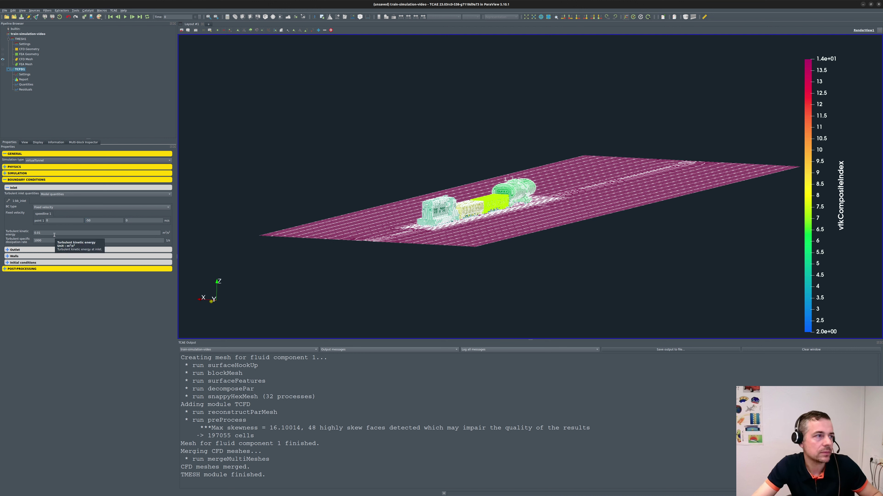
# Check the report settings for post-processing and save the train simulation project.
pyautogui.click(17, 269)
pyautogui.click(15, 278)
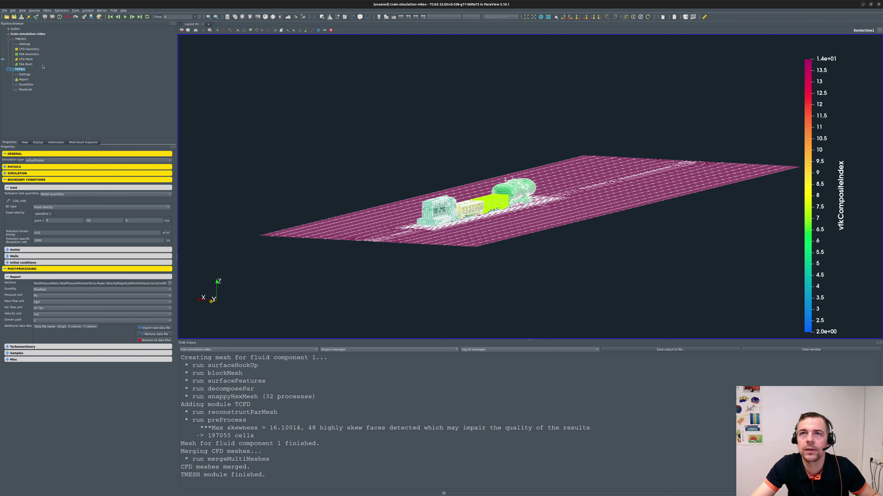
pyautogui.click(5, 180)
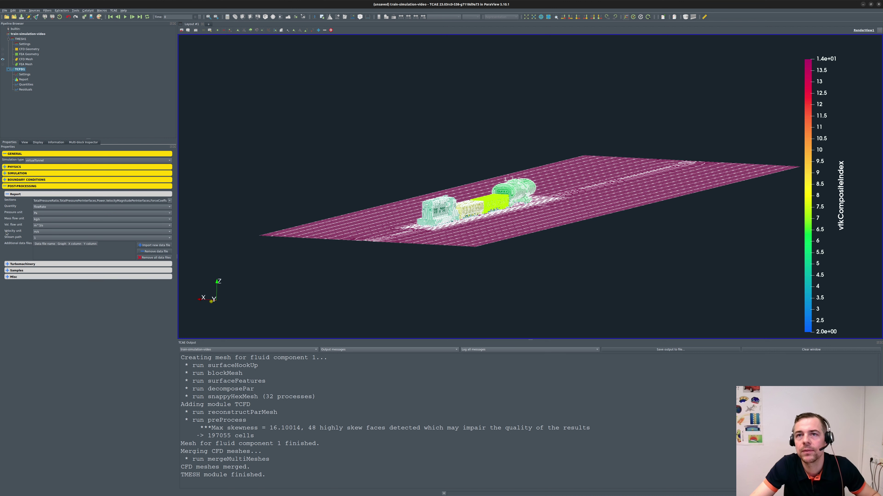
pyautogui.click(5, 186)
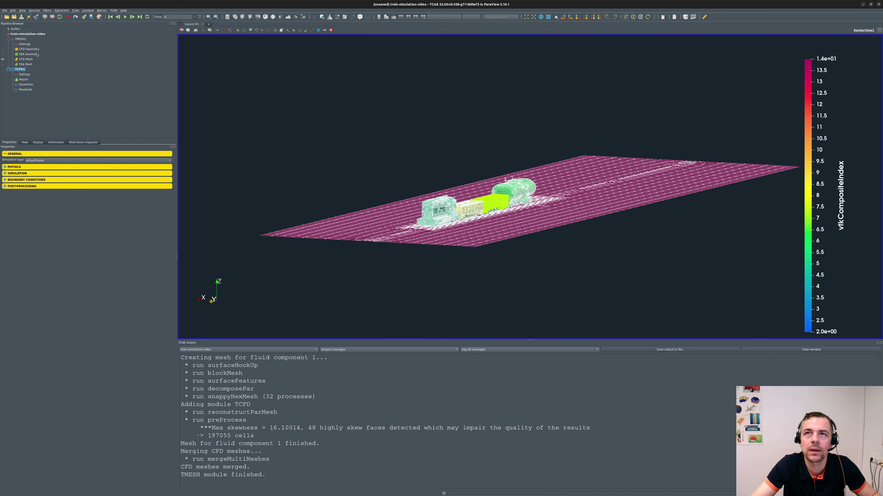
pyautogui.click(33, 34)
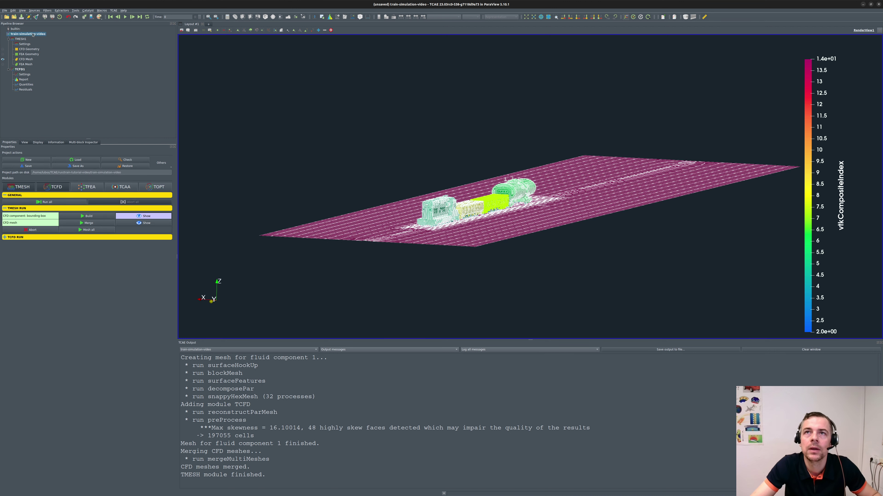
pyautogui.click(22, 166)
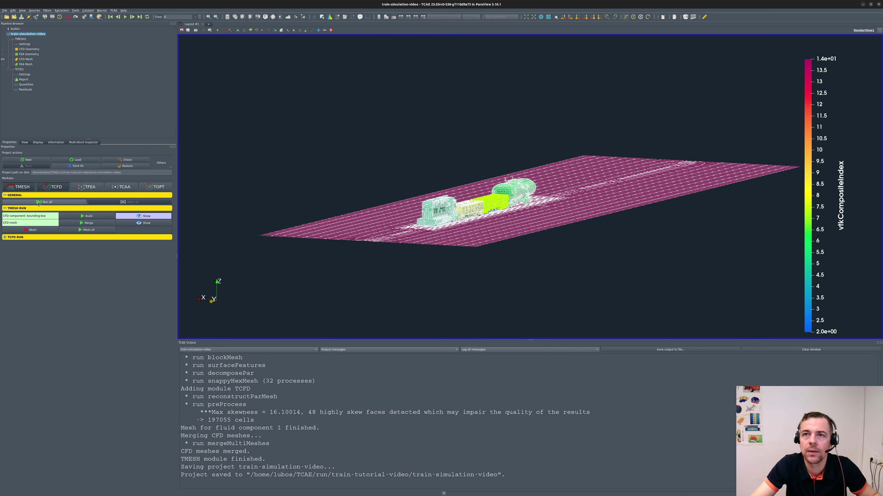
# Run all modules of the train simulation project and expand the TCFD run section to show its progress.
pyautogui.click(47, 202)
pyautogui.click(20, 238)
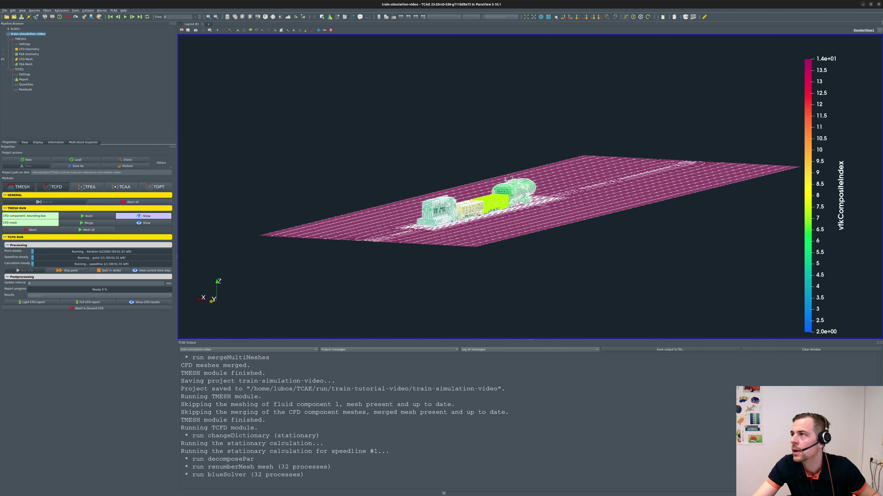
# Examine the CFD residuals chart enlarged during the calculation, then restore the split layout and widen the 3D and chart views.
pyautogui.click(879, 30)
pyautogui.moveTo(397, 82)
pyautogui.mouseDown()
pyautogui.moveTo(391, 102)
pyautogui.moveTo(381, 71)
pyautogui.moveTo(388, 99)
pyautogui.moveTo(382, 91)
pyautogui.mouseUp()
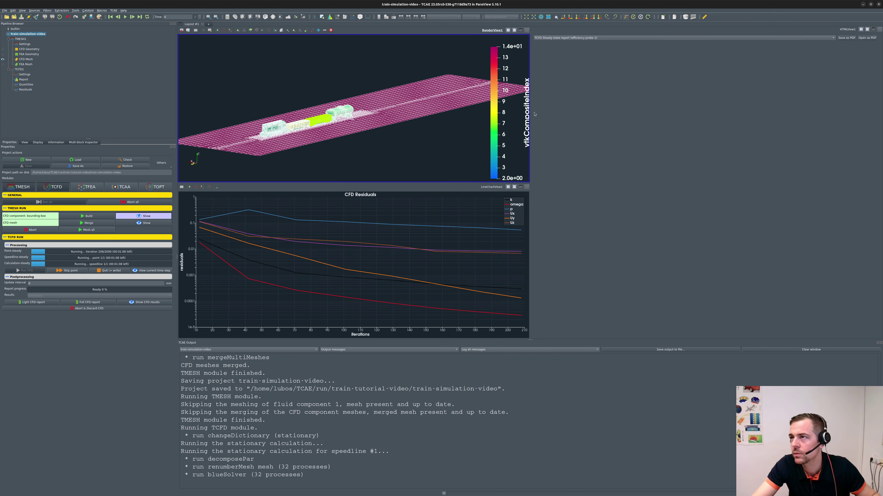
pyautogui.click(520, 187)
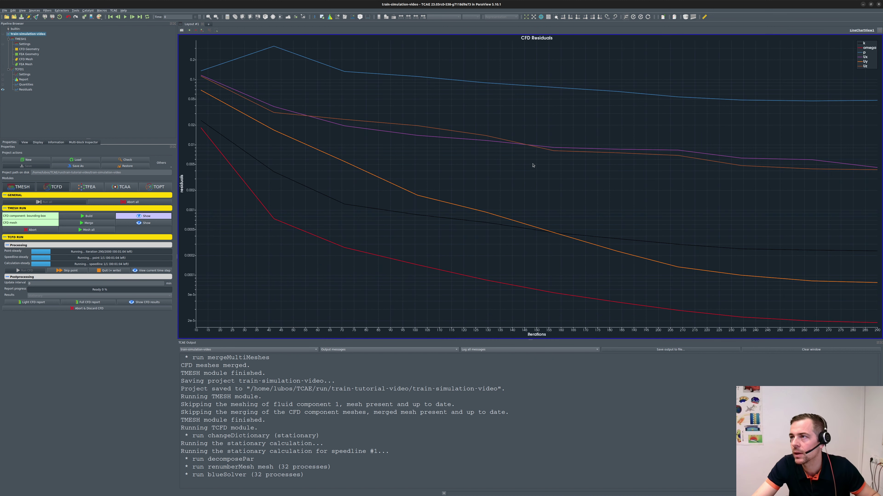
pyautogui.click(880, 30)
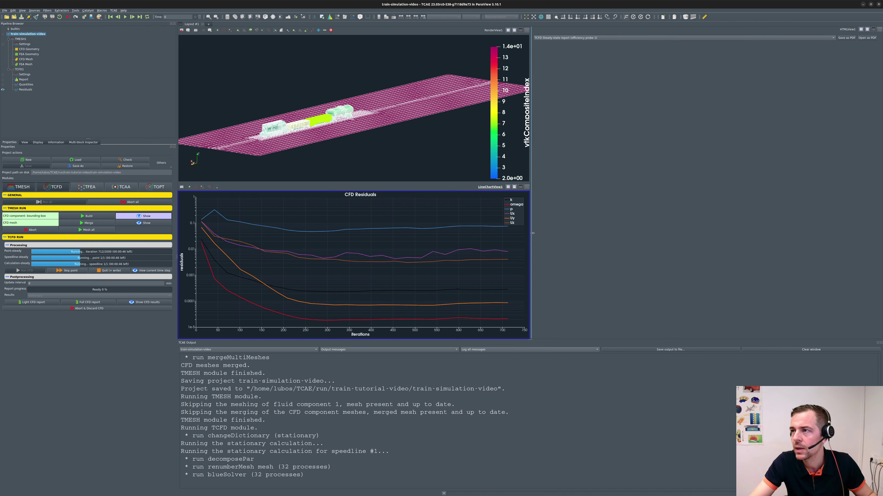
pyautogui.moveTo(530, 235); pyautogui.dragTo(597, 240)
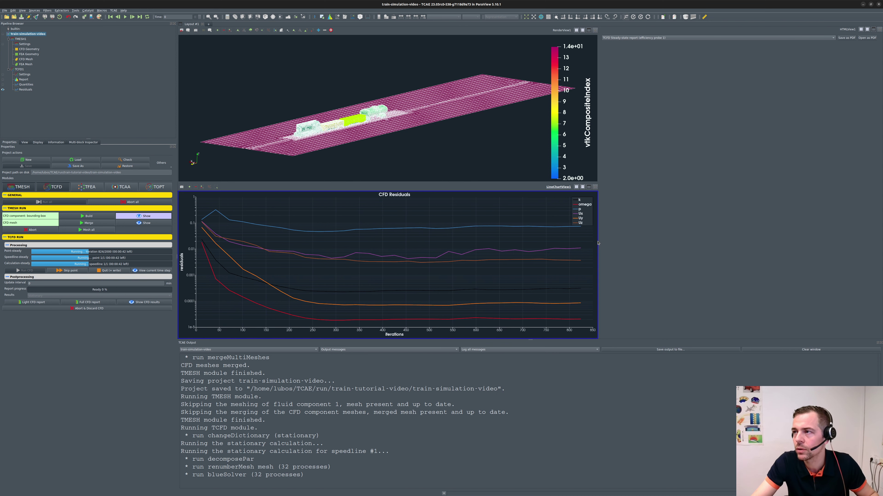
pyautogui.moveTo(598, 243); pyautogui.dragTo(555, 251)
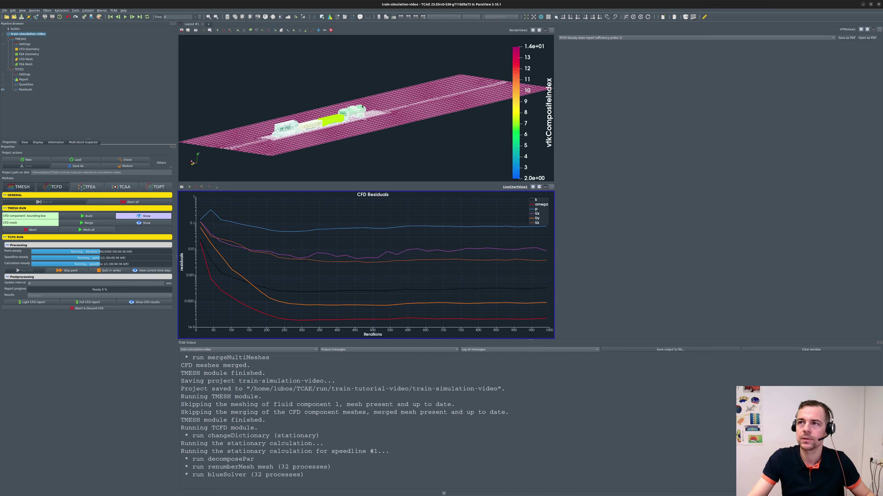
# Inspect the train's surface mesh in the enlarged 3D view and review the meshing messages in the output log.
pyautogui.moveTo(362, 106); pyautogui.dragTo(525, 70)
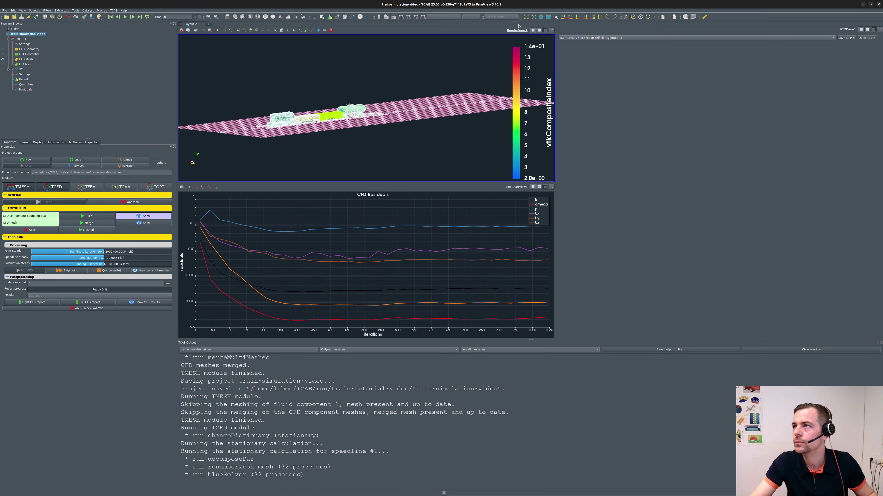
pyautogui.click(545, 30)
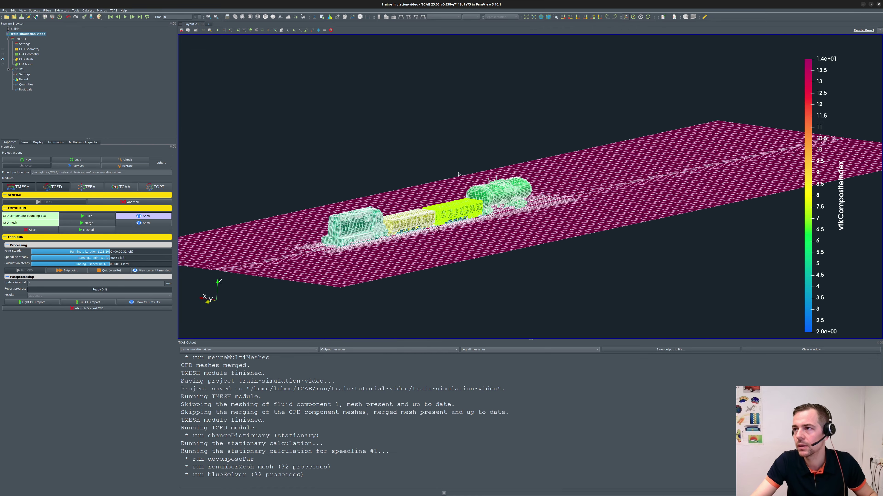
pyautogui.scroll(6, 458, 174)
pyautogui.scroll(-8, 495, 156)
pyautogui.scroll(6, 501, 163)
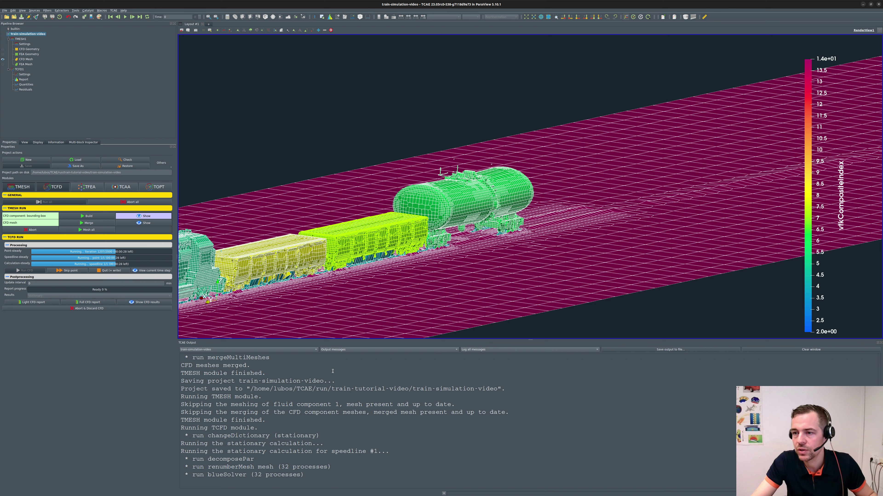
pyautogui.scroll(5, 333, 371)
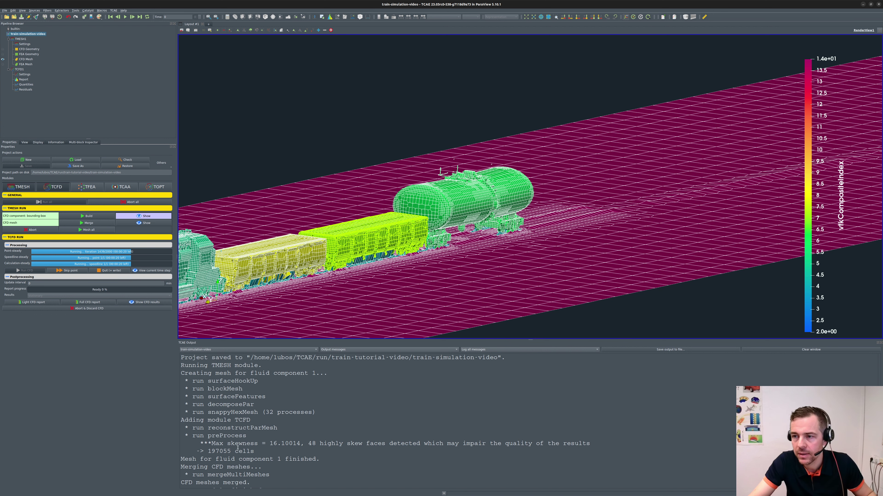
pyautogui.scroll(-5, 245, 440)
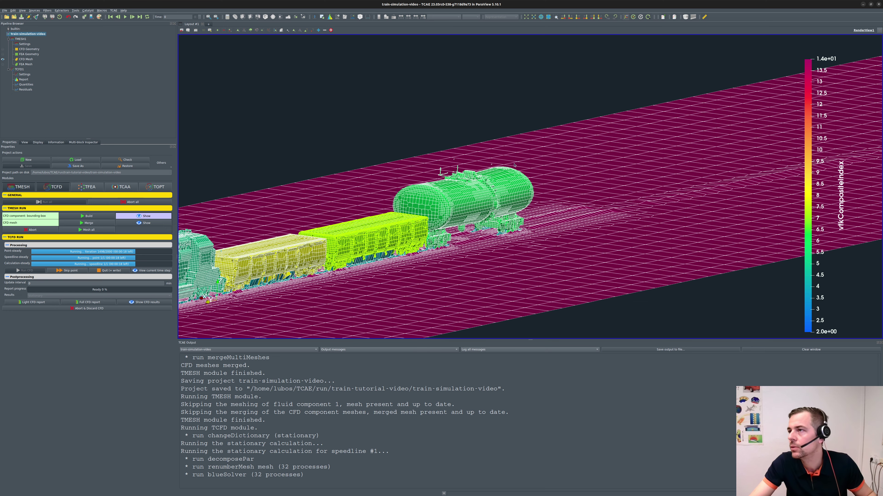
pyautogui.scroll(-5, 514, 165)
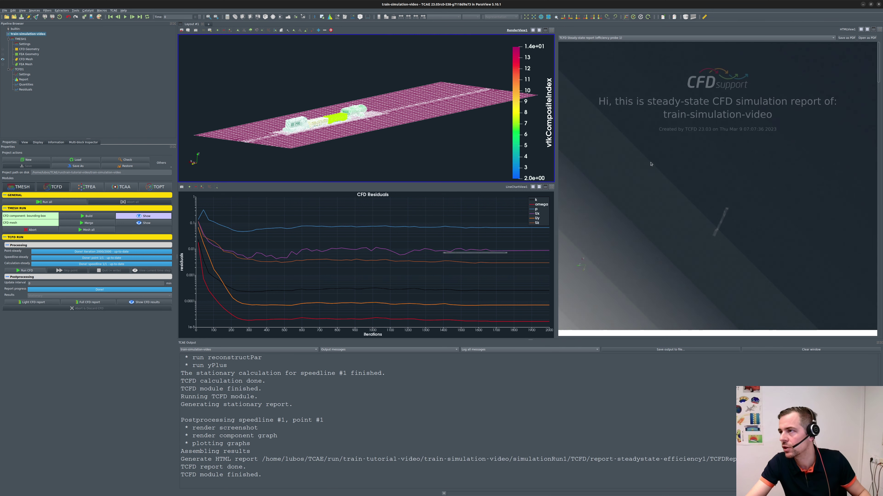
# Review the steady-state CFD report, including simulation stats, the enlarged residuals plot, power, total pressure difference and ratio, and interface velocities.
pyautogui.scroll(-5, 667, 167)
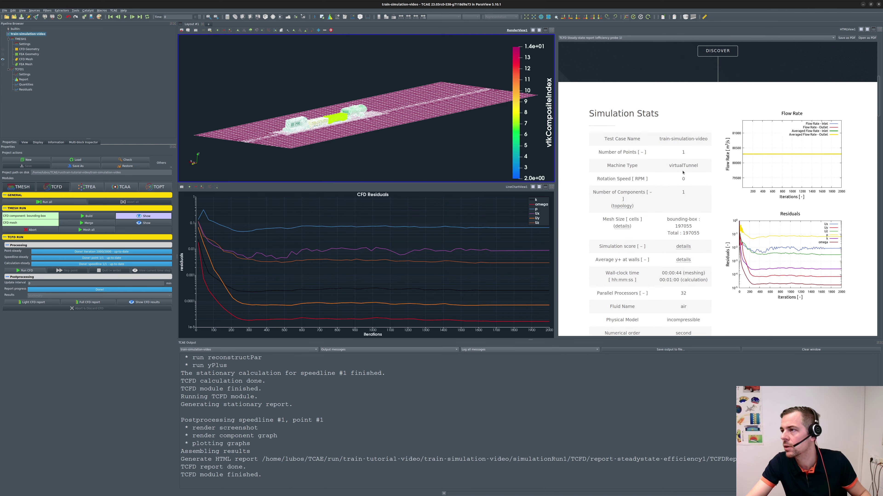
pyautogui.scroll(-5, 683, 173)
pyautogui.scroll(2, 738, 178)
pyautogui.click(749, 208)
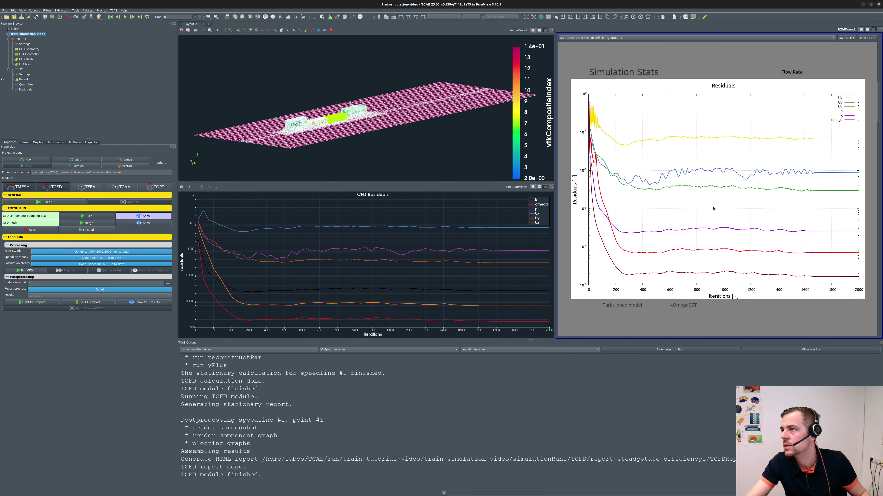
pyautogui.click(713, 208)
pyautogui.click(791, 136)
pyautogui.click(791, 137)
pyautogui.scroll(-5, 730, 241)
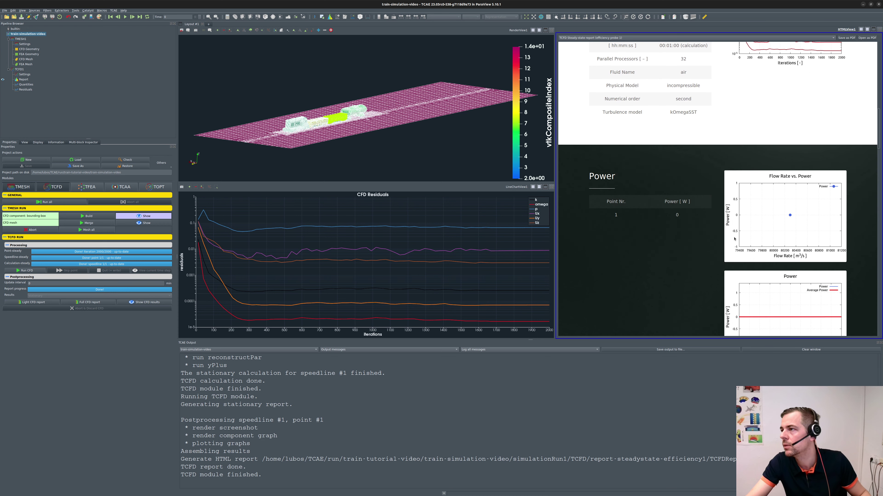
pyautogui.scroll(-8, 734, 239)
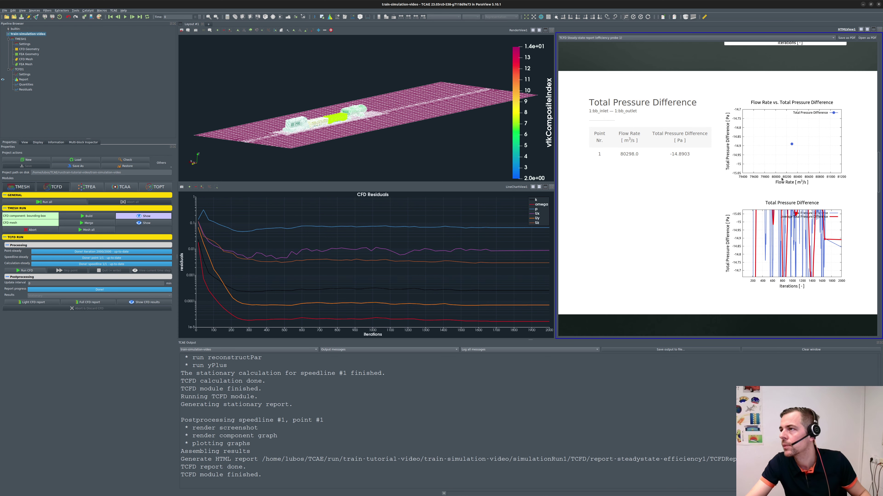
pyautogui.scroll(-8, 744, 167)
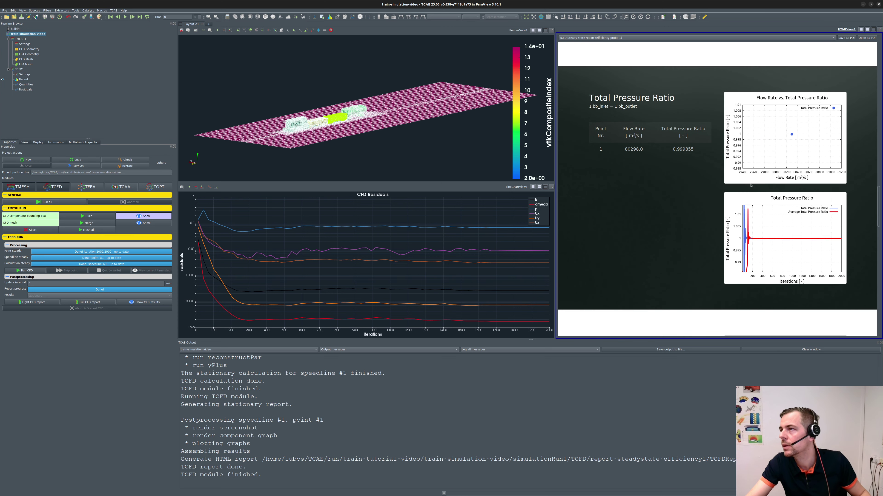
pyautogui.scroll(-12, 754, 165)
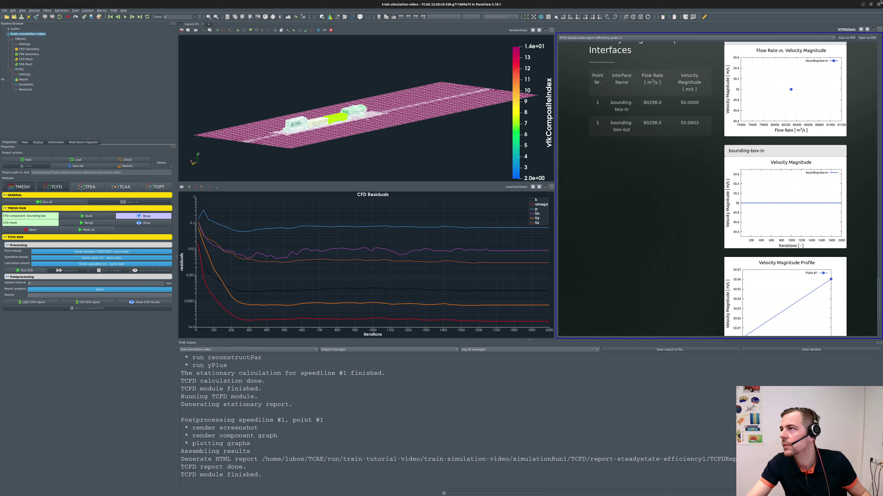
# Enlarge the 3D view and load the calculated CFD results into it.
pyautogui.click(546, 30)
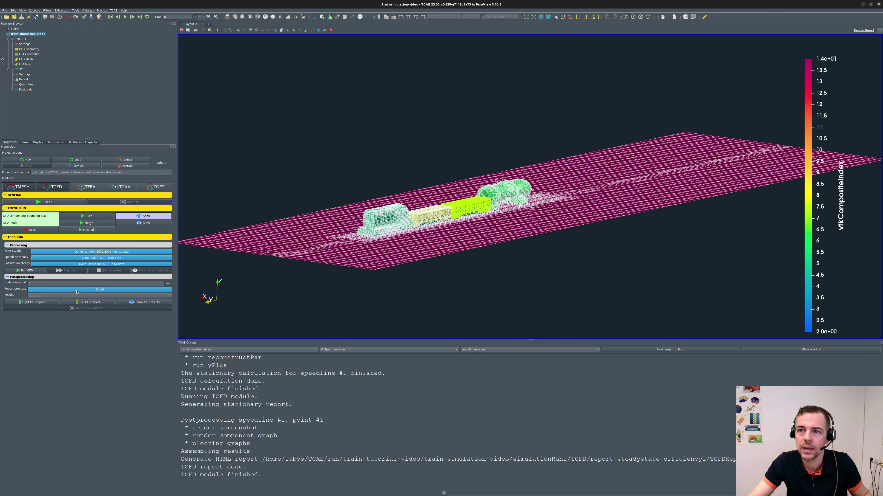
pyautogui.click(132, 303)
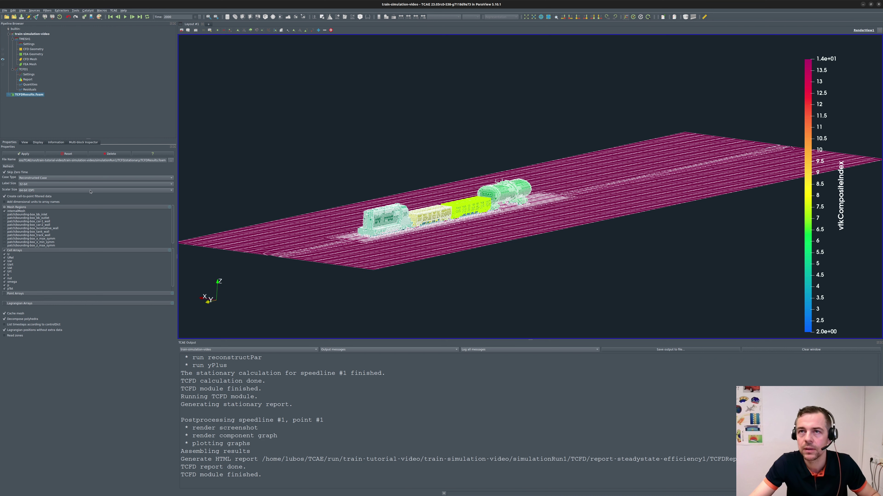
pyautogui.click(13, 154)
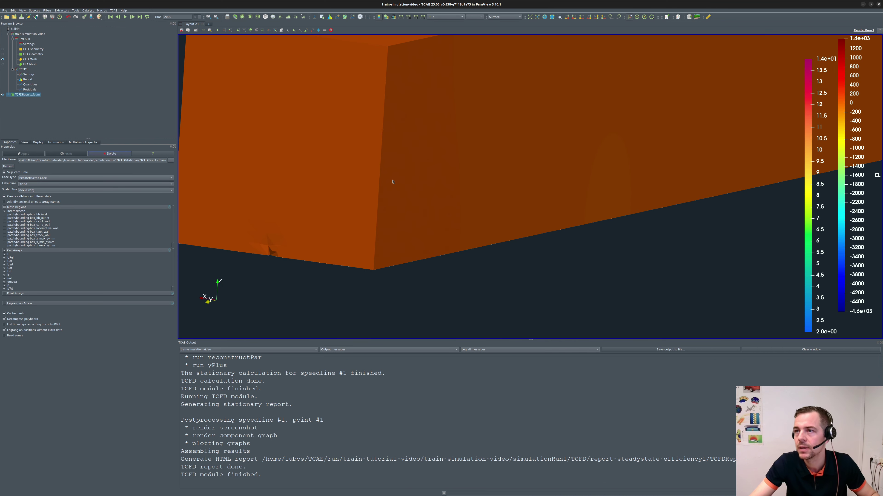
pyautogui.scroll(-5, 407, 174)
pyautogui.scroll(3, 427, 173)
pyautogui.scroll(-2, 428, 174)
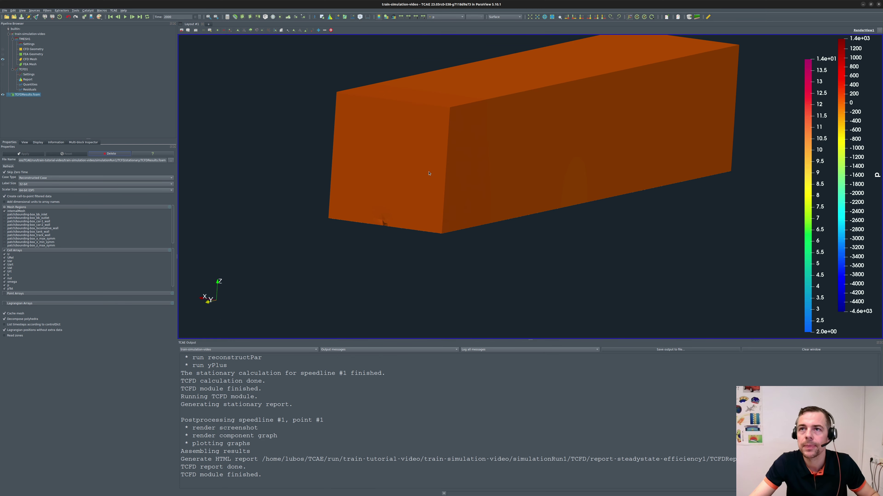
pyautogui.scroll(3, 429, 174)
# Set the display opacity of the CFD results to 0.15.
pyautogui.click(52, 142)
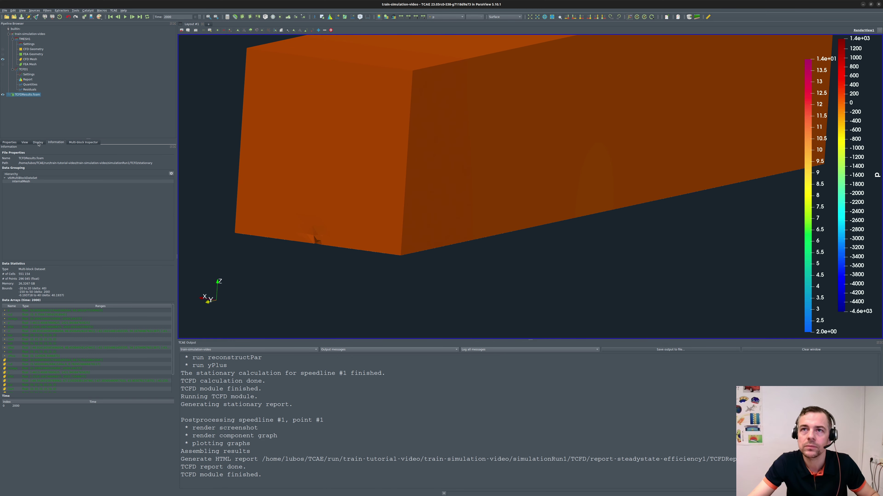
pyautogui.click(37, 143)
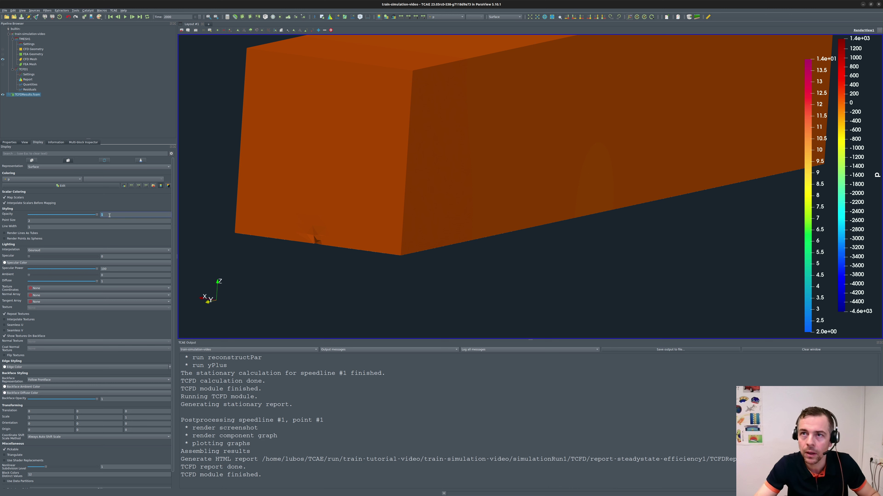
pyautogui.write('0')
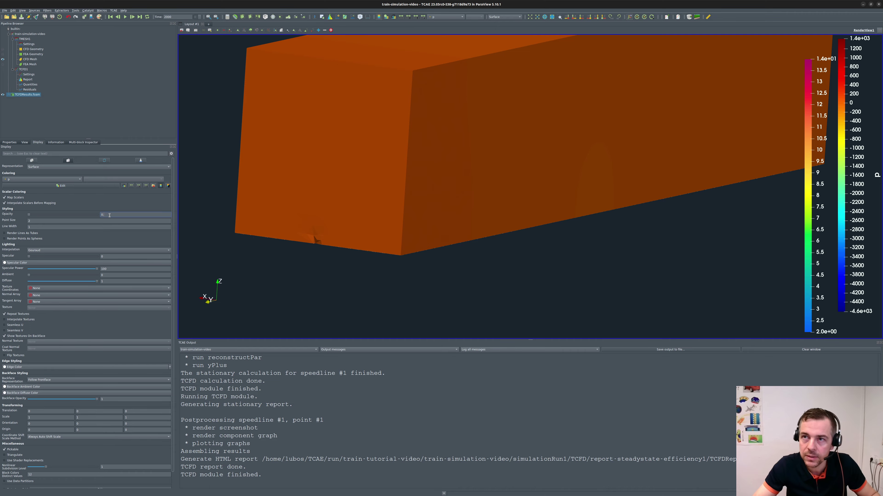
pyautogui.write('.15')
pyautogui.press('Return')
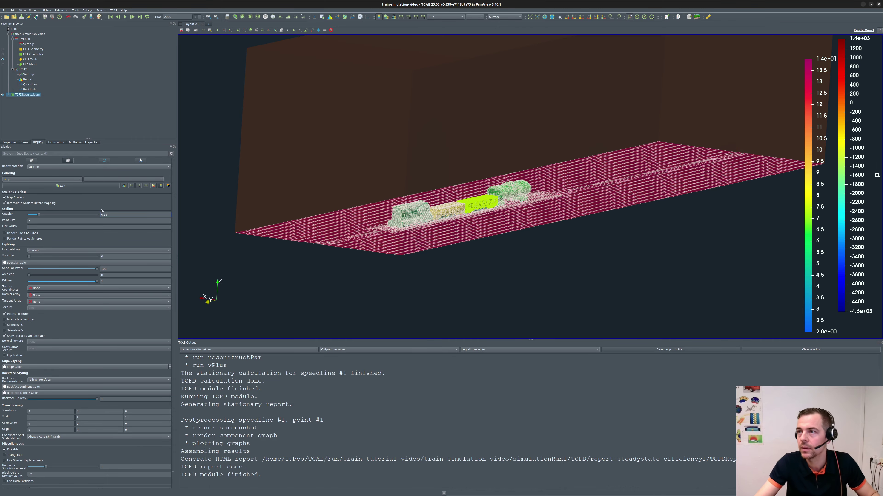
# Hide the CFD mesh and enlarge the 3D view by shrinking the output log.
pyautogui.moveTo(482, 203); pyautogui.dragTo(511, 207)
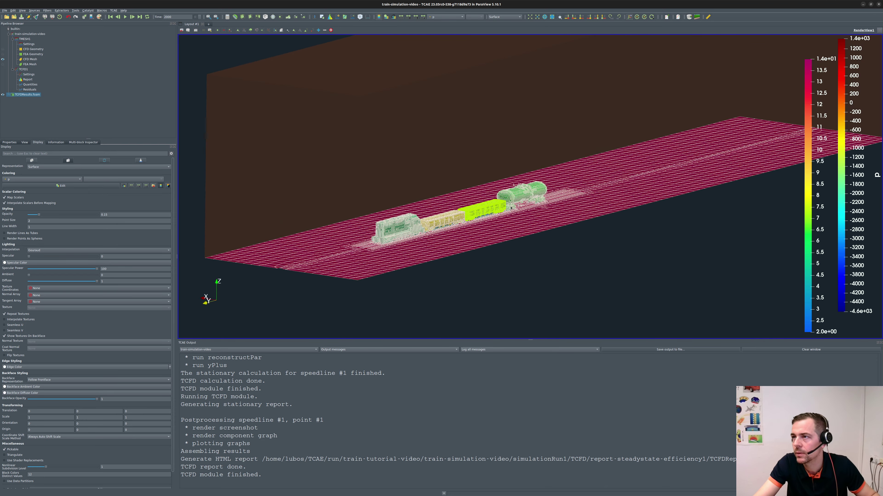
pyautogui.click(3, 60)
pyautogui.moveTo(271, 139); pyautogui.dragTo(407, 422)
pyautogui.moveTo(481, 272); pyautogui.dragTo(564, 250, button='middle')
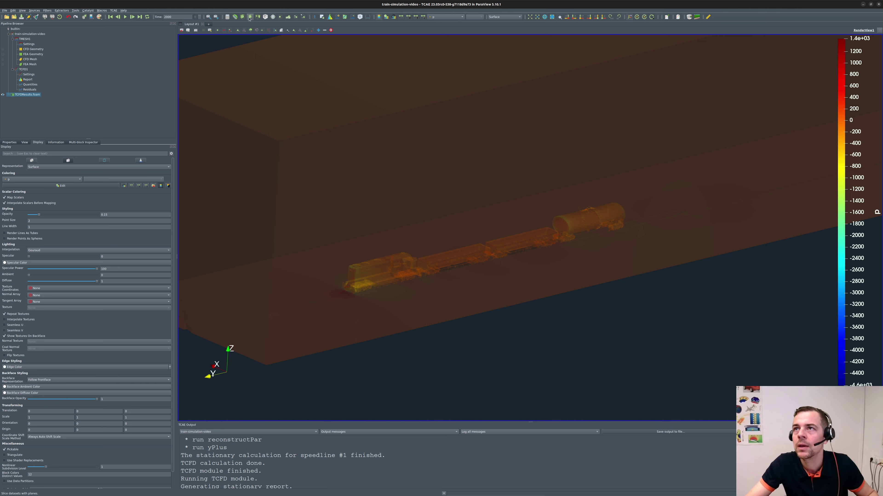
# Slice the CFD results with a Z-normal plane just above the ground at the train's wheels, and hide the plane widget.
pyautogui.click(251, 17)
pyautogui.click(9, 142)
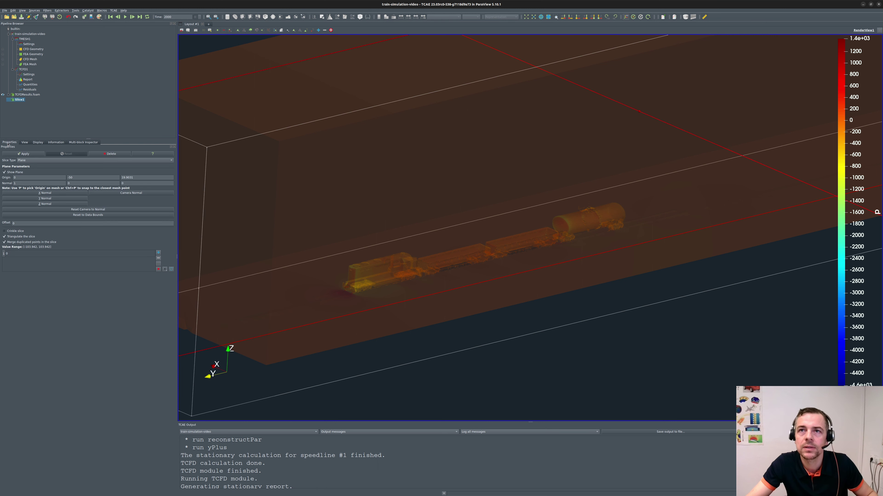
pyautogui.click(32, 204)
pyautogui.scroll(-6, 423, 244)
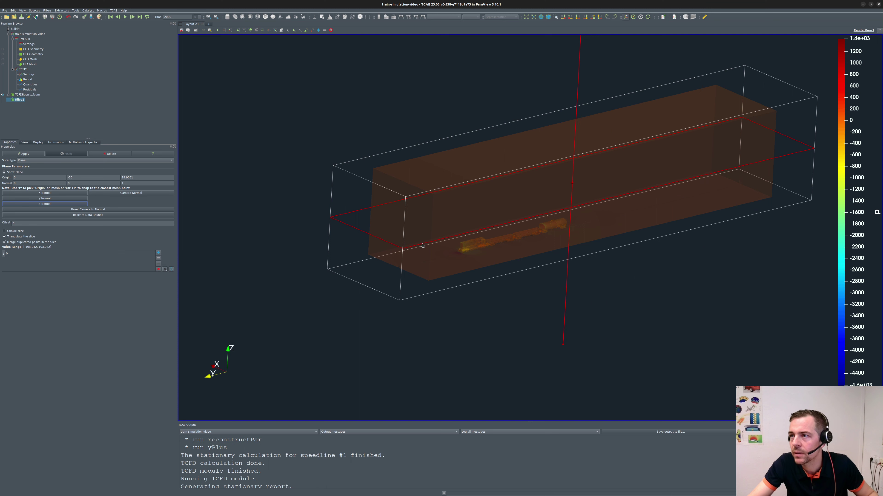
pyautogui.moveTo(423, 246); pyautogui.dragTo(418, 292)
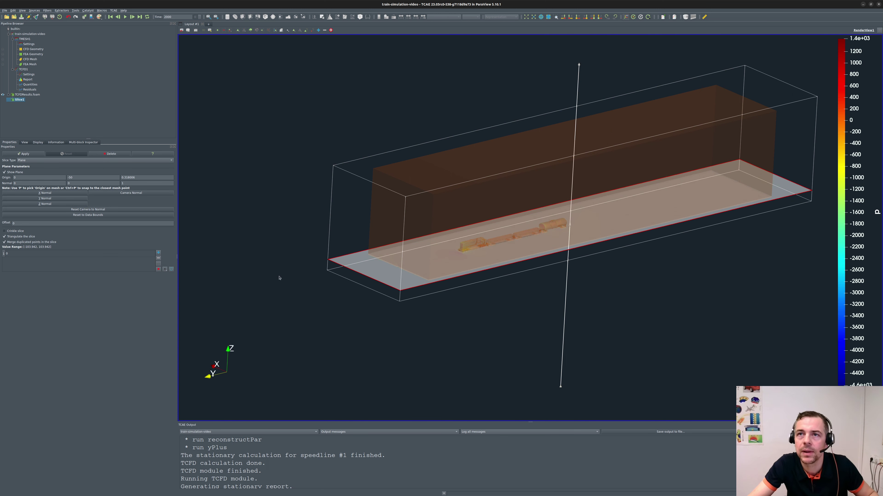
pyautogui.click(22, 154)
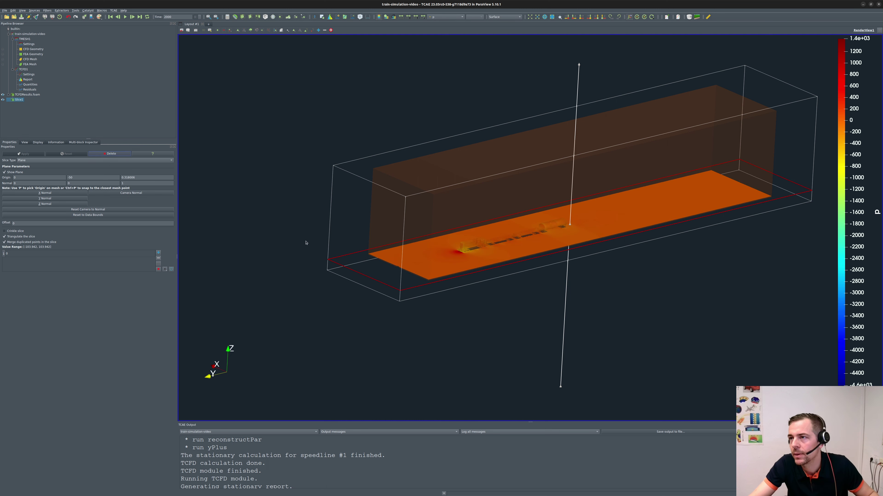
pyautogui.click(4, 172)
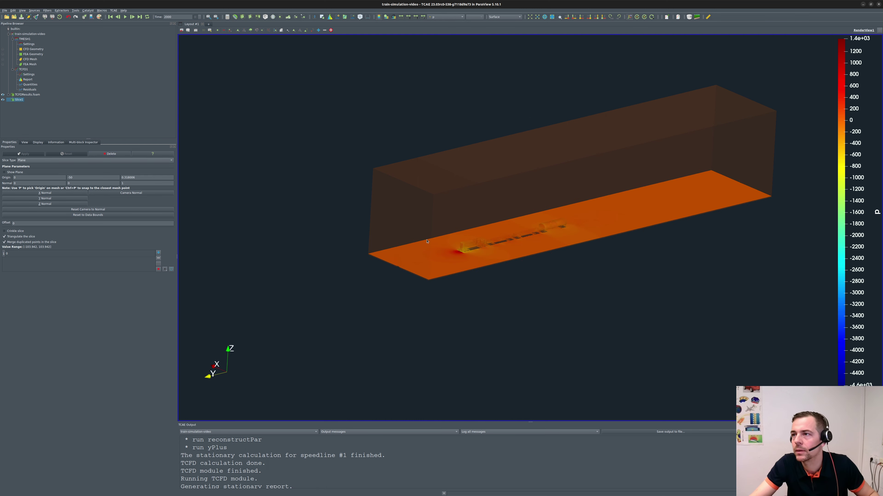
# Rescale the pressure color map to the data range of the slice around the train.
pyautogui.scroll(10, 497, 237)
pyautogui.moveTo(497, 237); pyautogui.dragTo(510, 187)
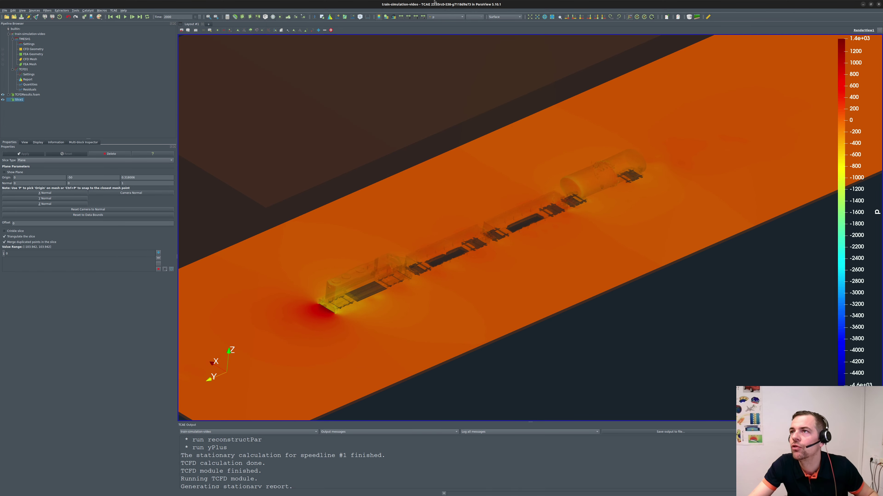
pyautogui.click(400, 17)
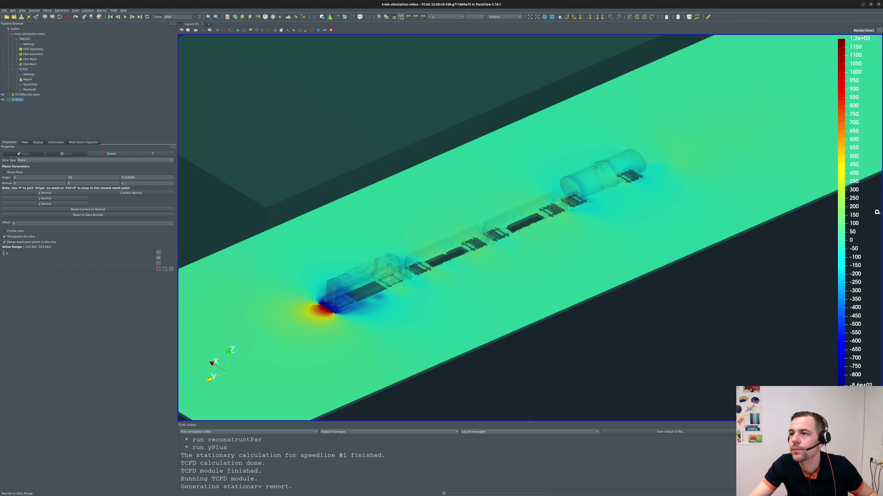
# Raise the slice plane from the wheels to the train's underframe, hide the plane widget, and update the slice.
pyautogui.moveTo(424, 235); pyautogui.dragTo(609, 209)
pyautogui.moveTo(609, 209); pyautogui.dragTo(621, 205, button='middle')
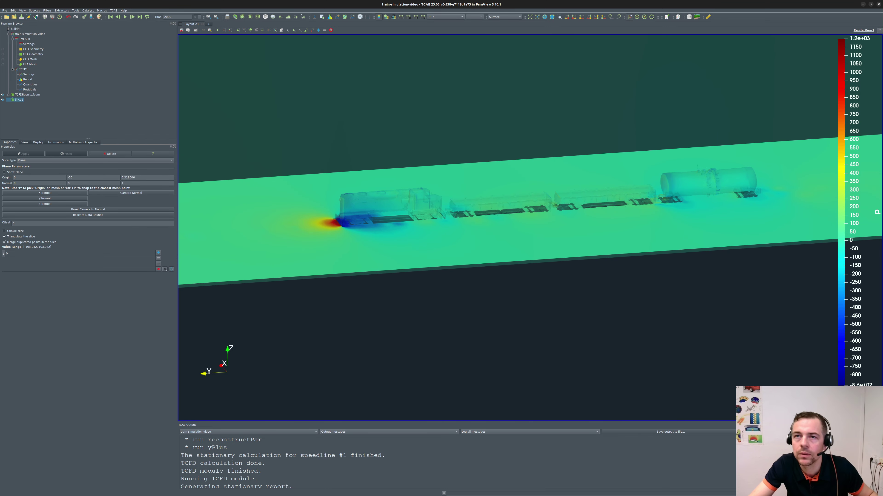
pyautogui.click(5, 172)
pyautogui.moveTo(256, 295); pyautogui.dragTo(257, 283)
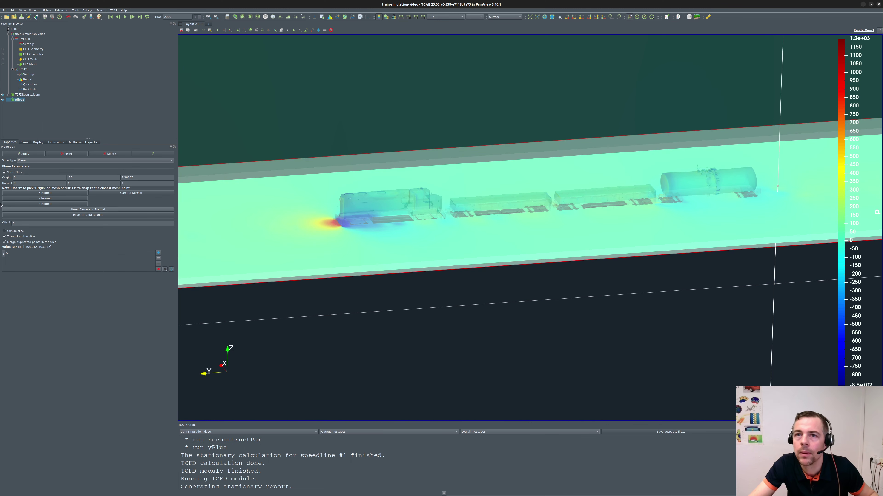
pyautogui.click(9, 172)
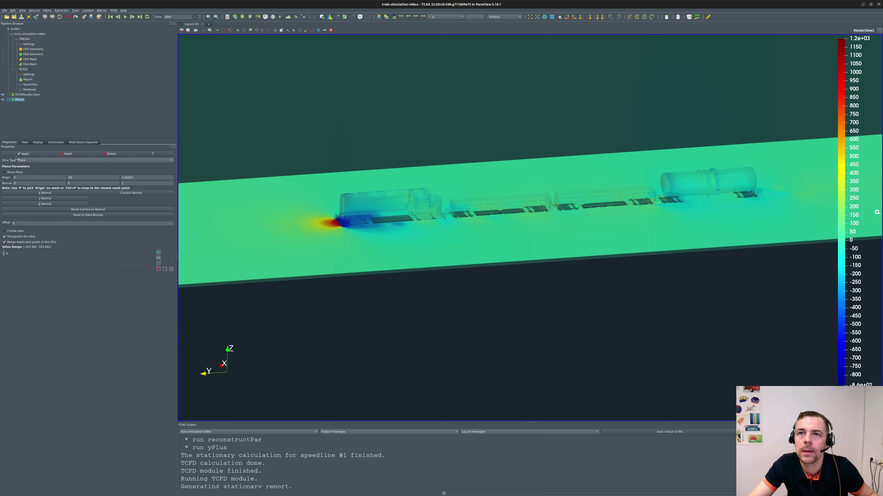
pyautogui.click(16, 154)
# Rescale the pressure color map to the data range of the raised slice.
pyautogui.moveTo(347, 174); pyautogui.dragTo(345, 180)
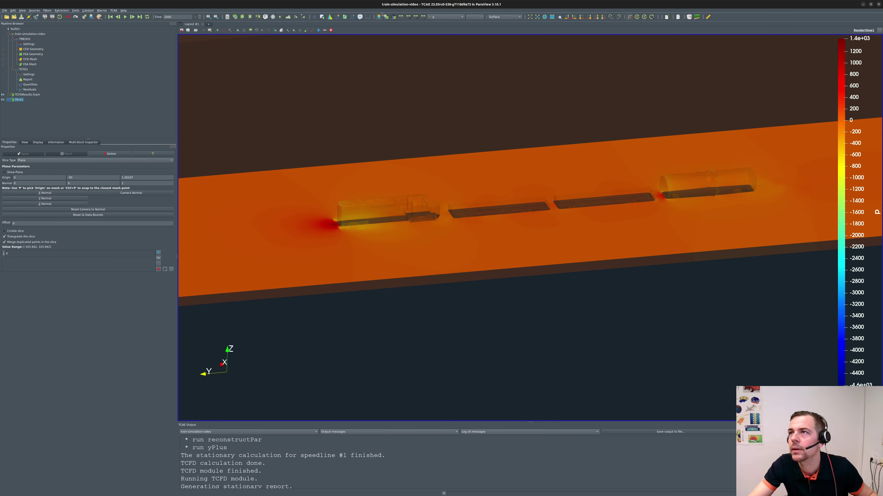
pyautogui.click(401, 17)
pyautogui.moveTo(416, 159); pyautogui.dragTo(488, 185)
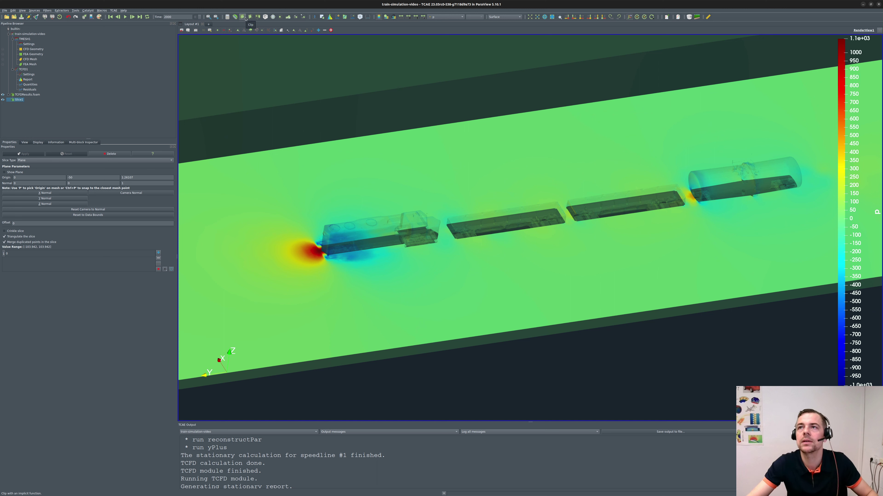
# Create a pressure contour from the slice, using a linear series of 100 isovalues across the full pressure range.
pyautogui.click(235, 17)
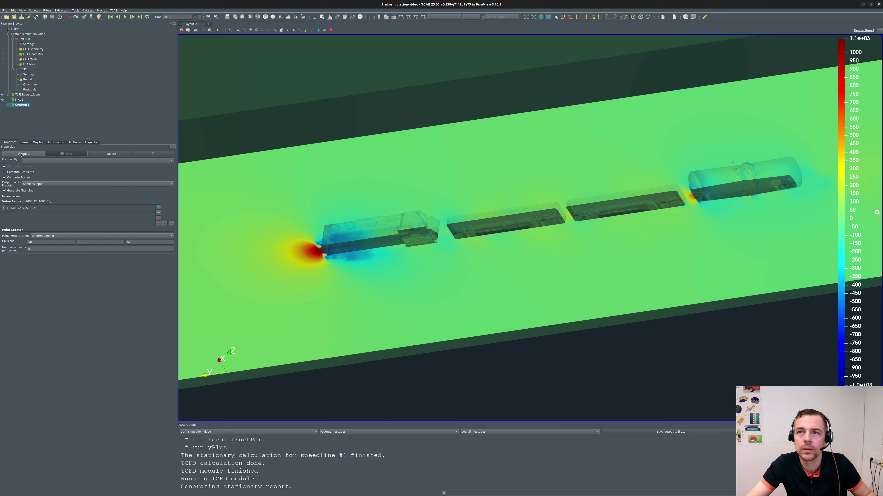
pyautogui.click(158, 224)
pyautogui.click(165, 224)
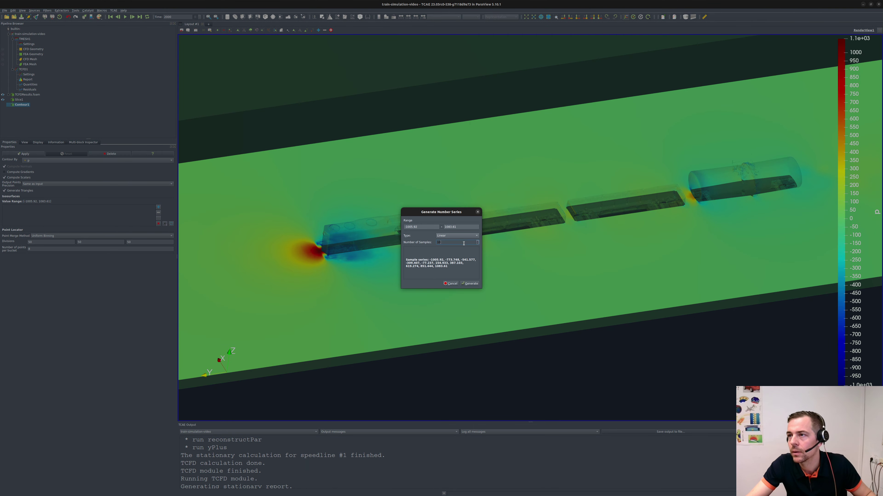
pyautogui.press('BackSpace')
pyautogui.press('BackSpace')
pyautogui.write('1')
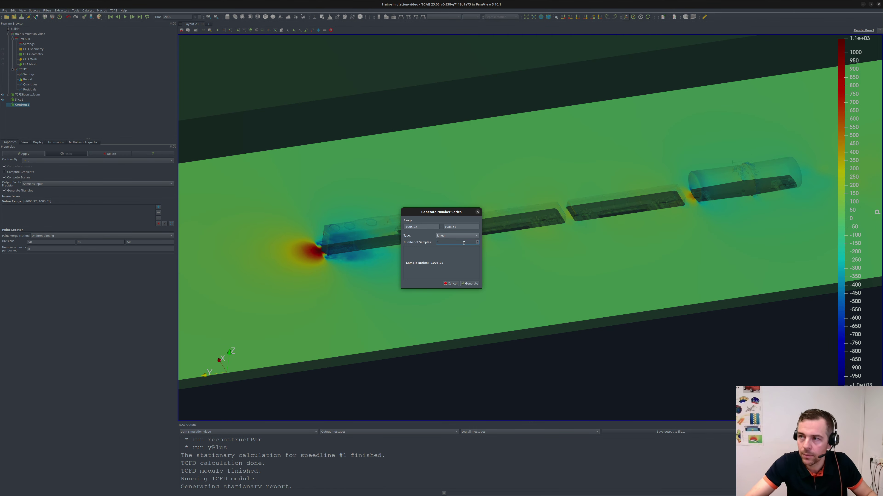
pyautogui.write('00')
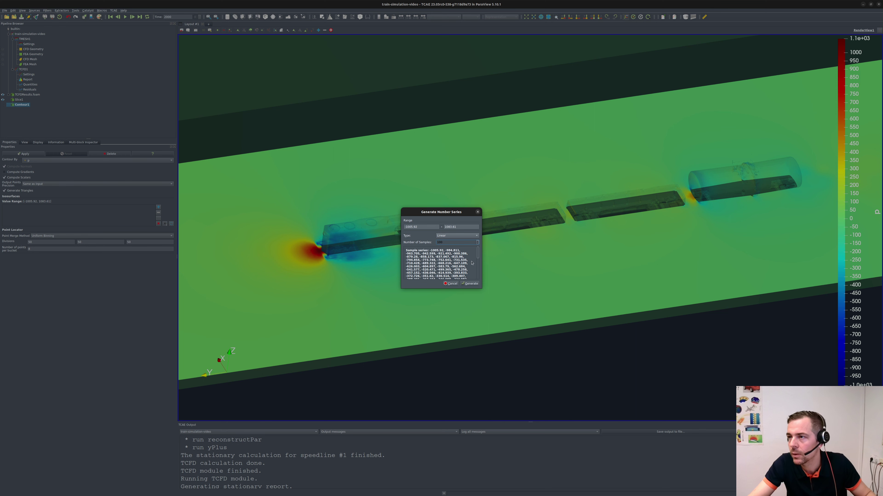
pyautogui.click(469, 283)
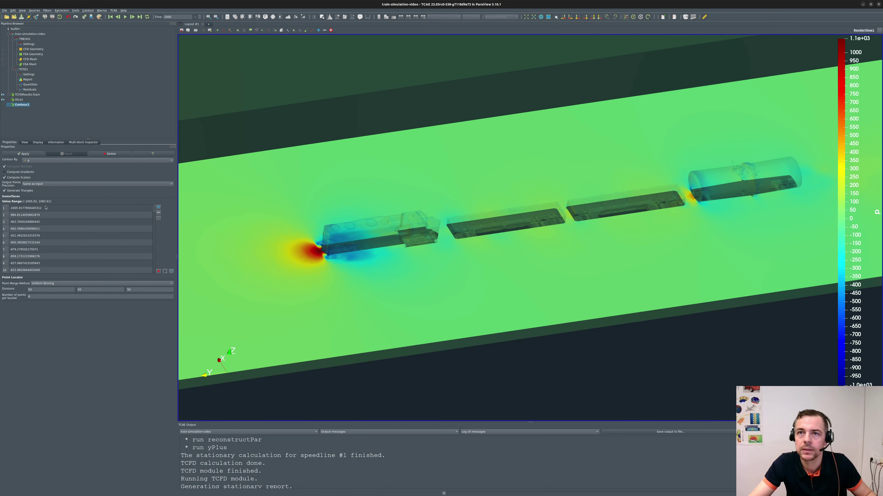
pyautogui.click(16, 154)
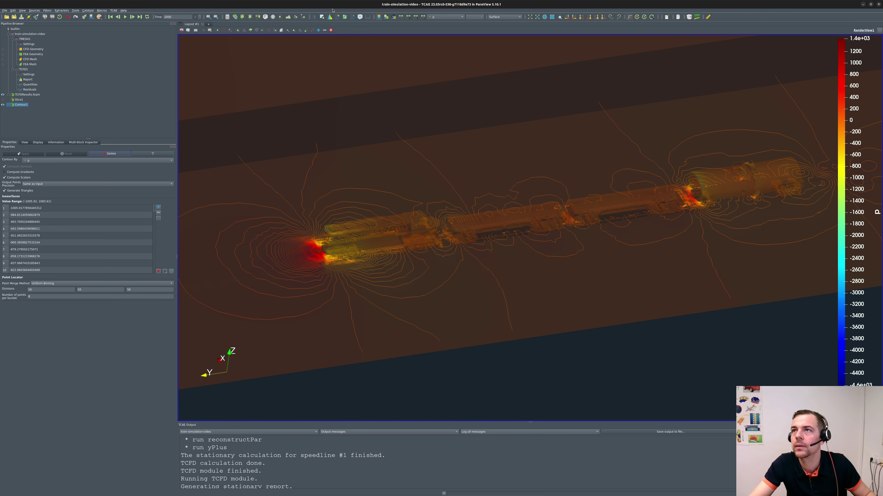
# Rescale the pressure color map to the data range of the contour lines.
pyautogui.moveTo(372, 164); pyautogui.dragTo(429, 212)
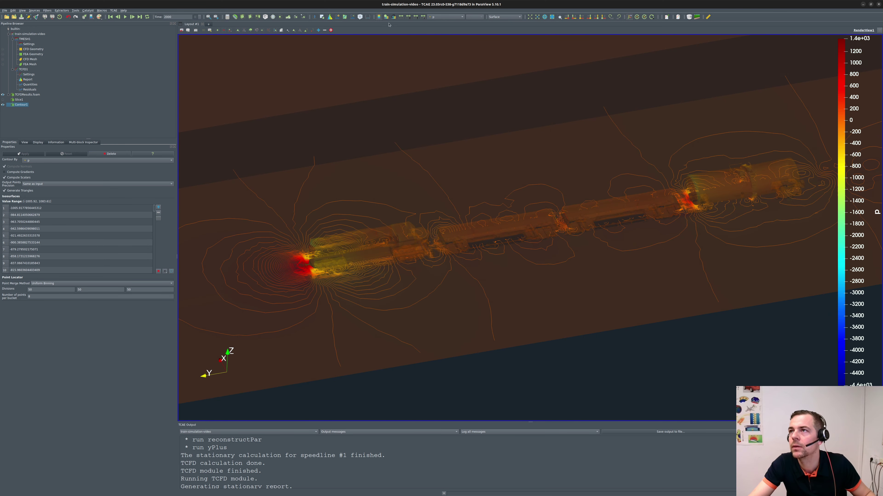
pyautogui.click(401, 18)
pyautogui.moveTo(438, 133); pyautogui.dragTo(444, 160)
pyautogui.moveTo(444, 160); pyautogui.dragTo(409, 156, button='middle')
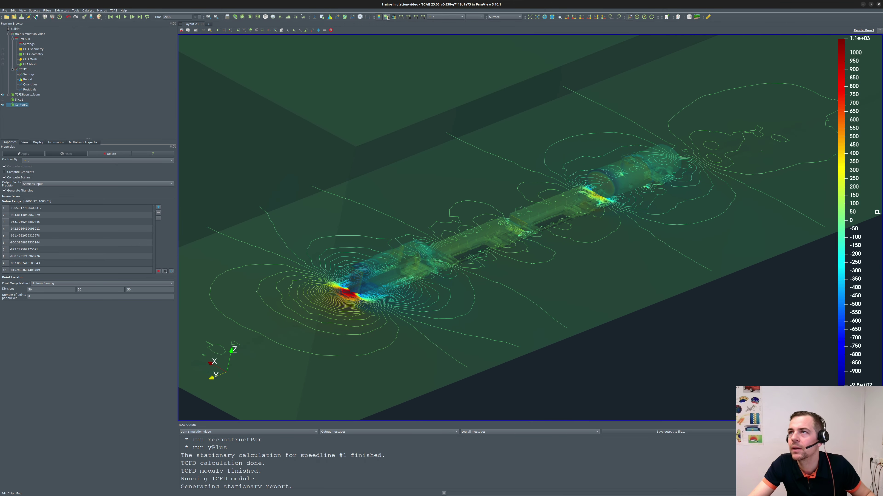
# Color the contour lines solid black and show the pressure slice together with them.
pyautogui.click(386, 17)
pyautogui.click(446, 17)
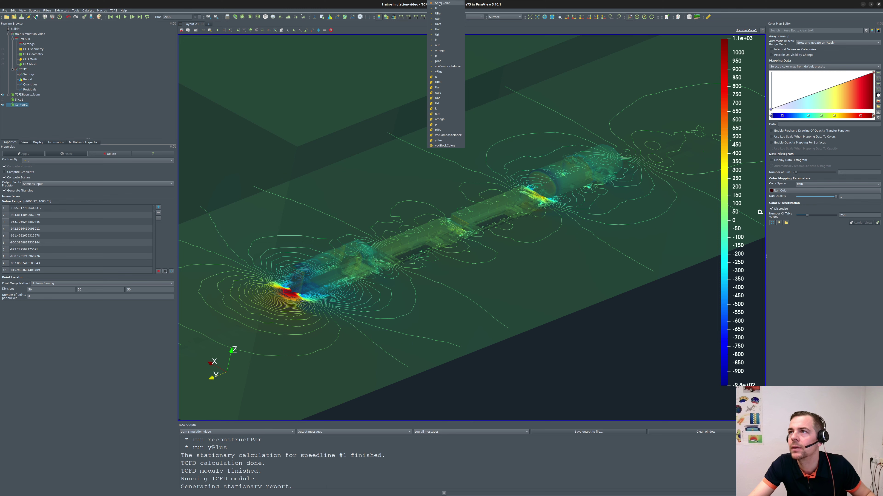
pyautogui.click(441, 7)
pyautogui.click(387, 17)
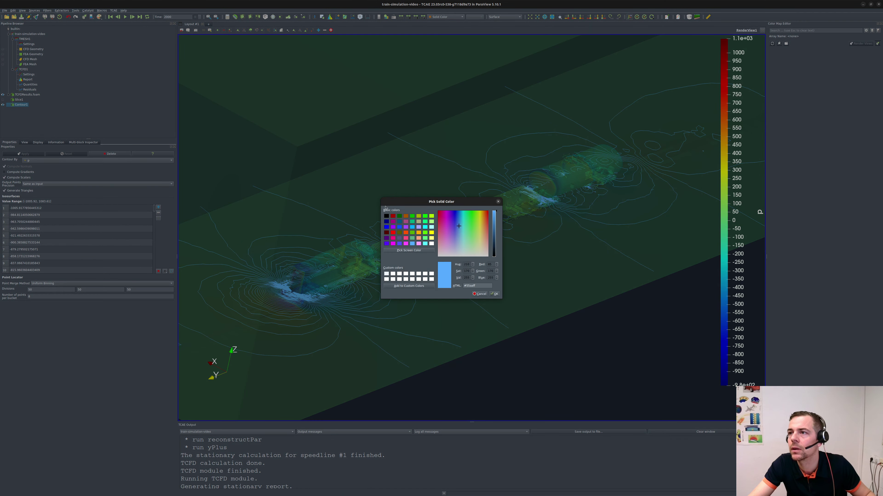
pyautogui.click(388, 216)
pyautogui.click(494, 293)
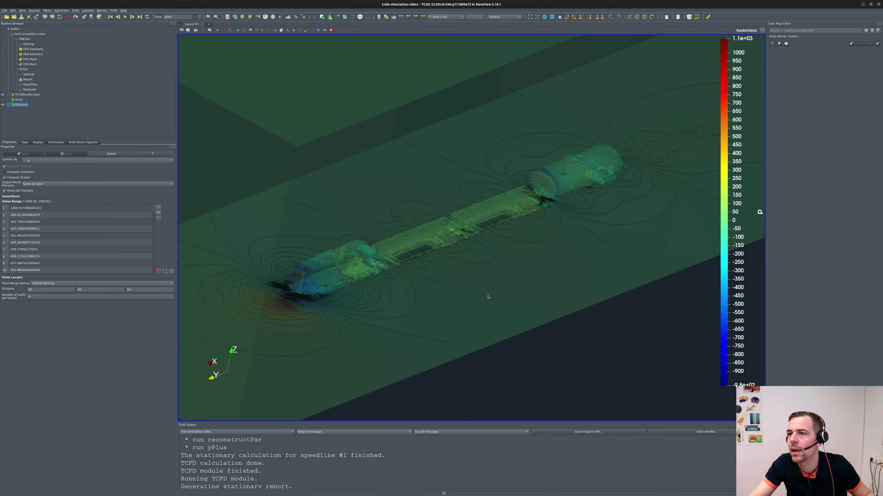
pyautogui.moveTo(398, 294); pyautogui.dragTo(518, 268)
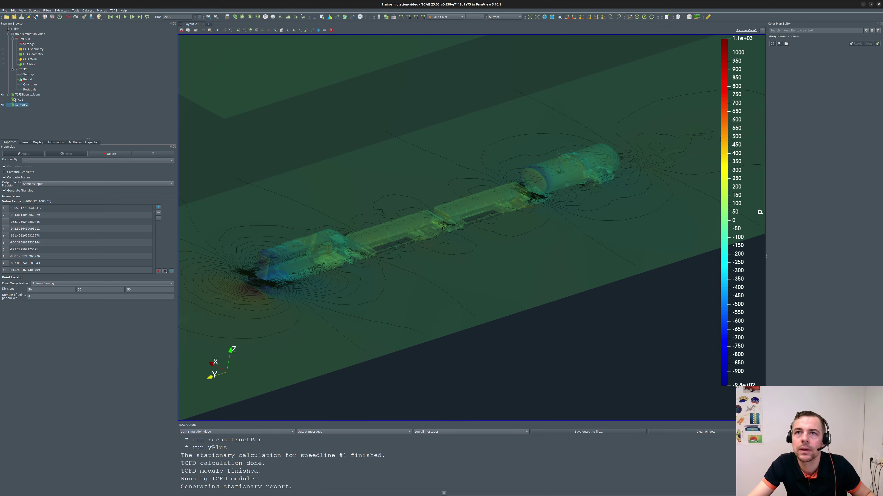
pyautogui.click(2, 101)
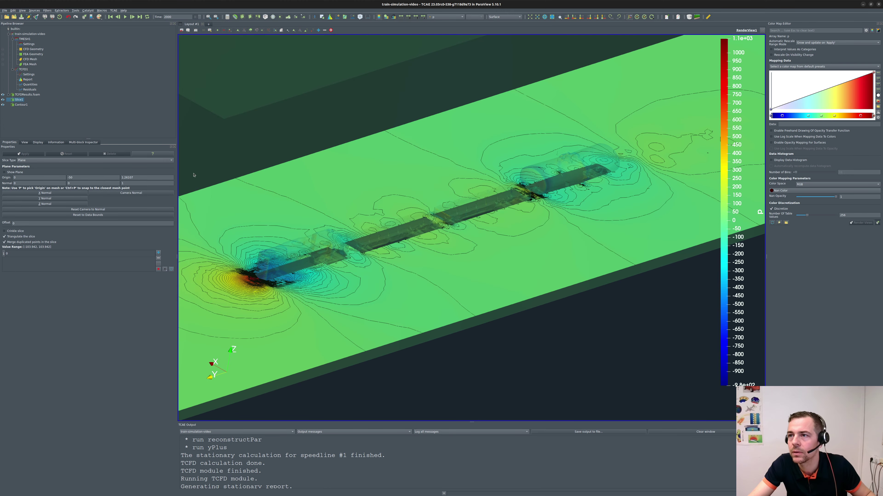
pyautogui.moveTo(486, 280); pyautogui.dragTo(474, 306)
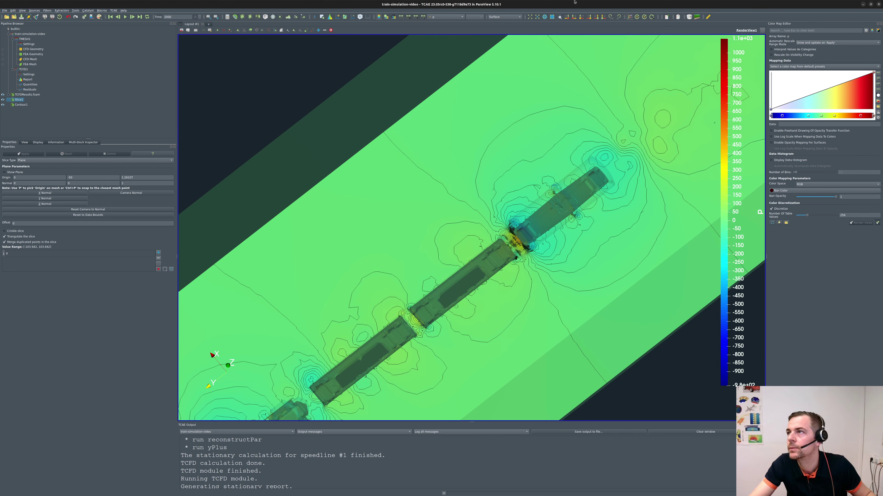
# Examine the pressure contours on the slice from above and around the front of the train.
pyautogui.click(573, 17)
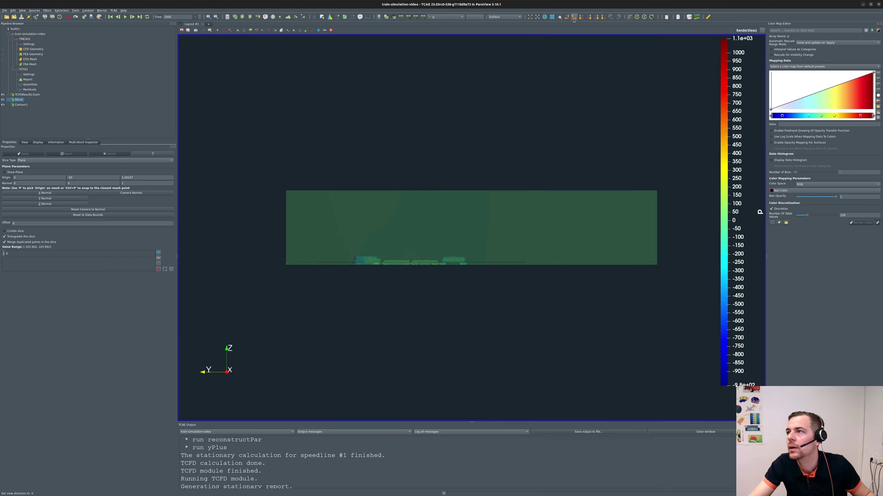
pyautogui.click(589, 19)
pyautogui.click(596, 17)
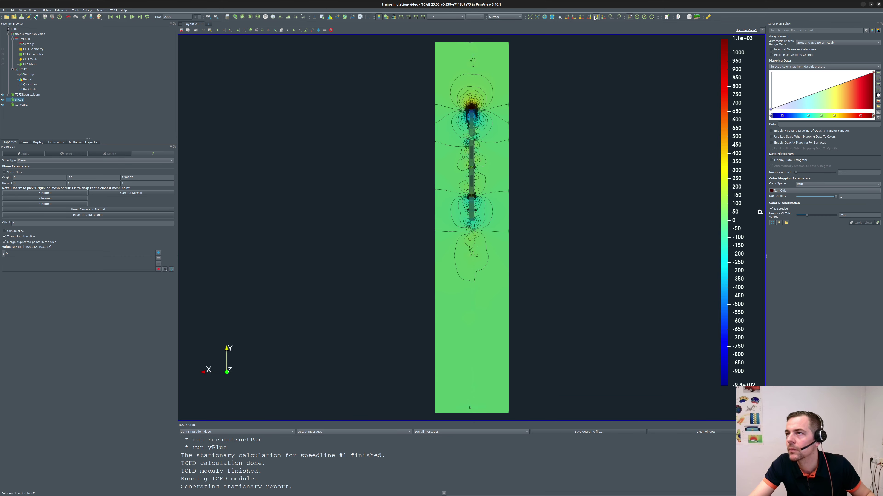
pyautogui.scroll(3, 477, 92)
pyautogui.moveTo(477, 92); pyautogui.dragTo(440, 390, button='middle')
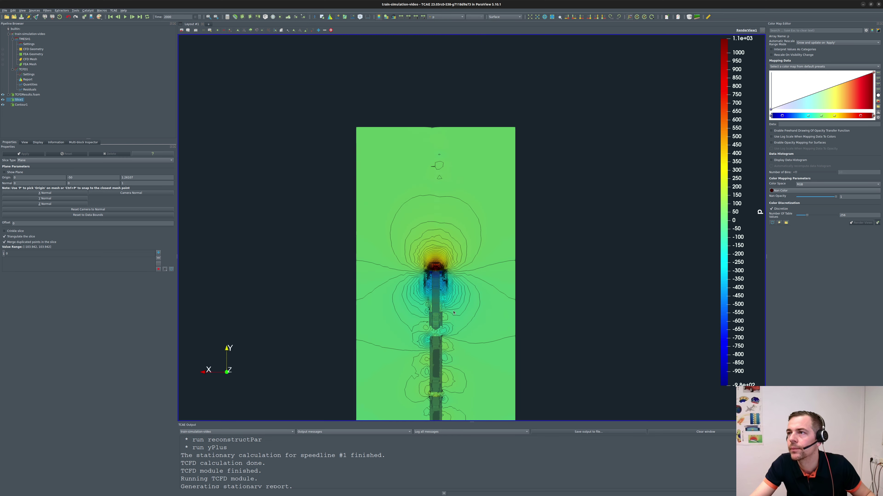
pyautogui.scroll(5, 391, 266)
pyautogui.scroll(8, 396, 292)
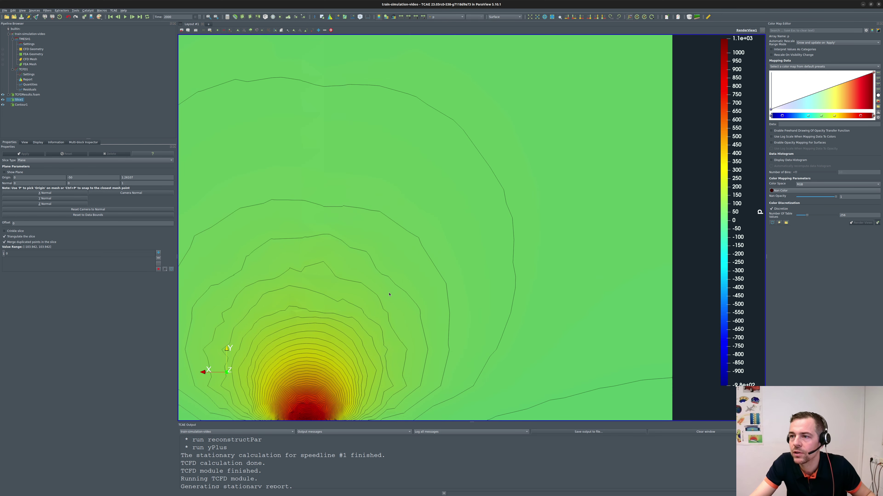
pyautogui.scroll(-7, 405, 290)
pyautogui.moveTo(410, 291); pyautogui.dragTo(525, 222)
pyautogui.moveTo(546, 4); pyautogui.dragTo(521, 237)
pyautogui.scroll(5, 524, 223)
pyautogui.moveTo(532, 211); pyautogui.dragTo(652, 118, button='middle')
pyautogui.scroll(6, 650, 120)
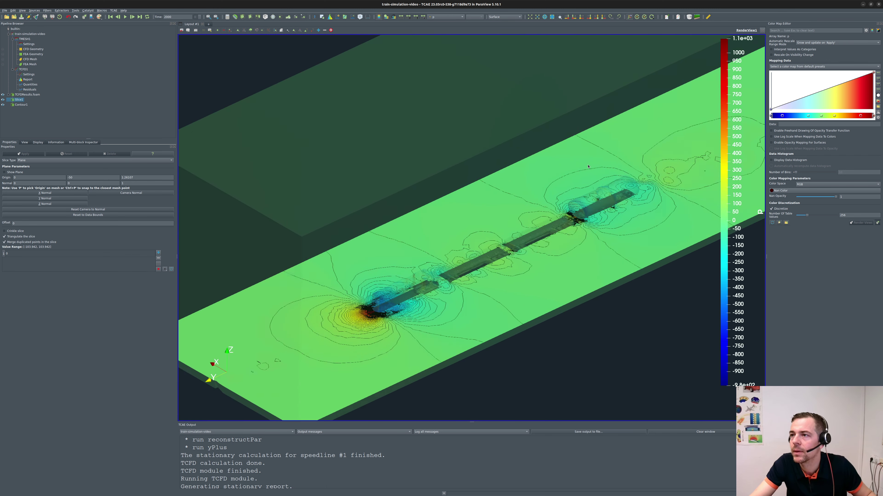
pyautogui.moveTo(481, 230); pyautogui.dragTo(567, 97, button='middle')
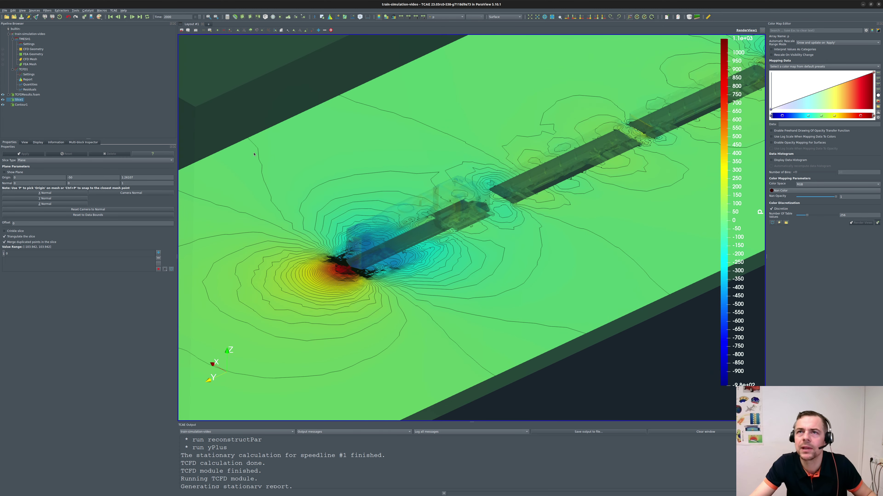
# Hide the contour lines and display the pressure slice as Surface With Edges.
pyautogui.click(3, 105)
pyautogui.click(3, 99)
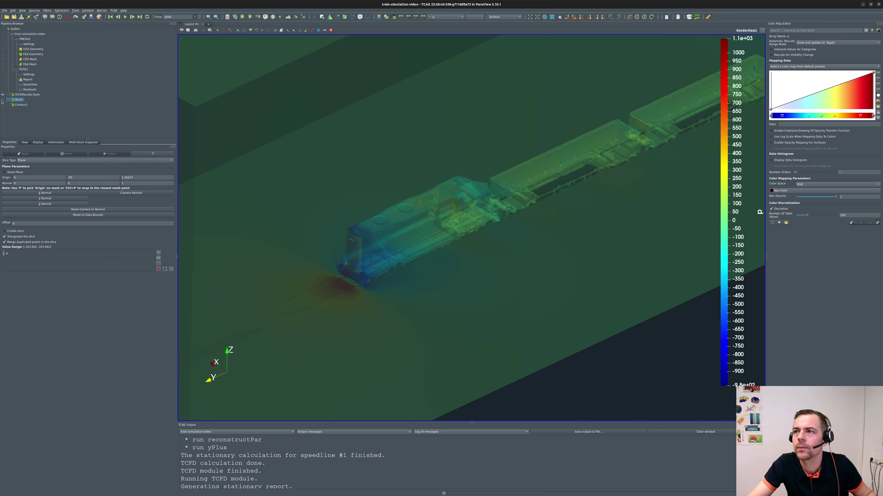
pyautogui.click(3, 100)
pyautogui.moveTo(326, 194); pyautogui.dragTo(338, 229)
pyautogui.click(507, 17)
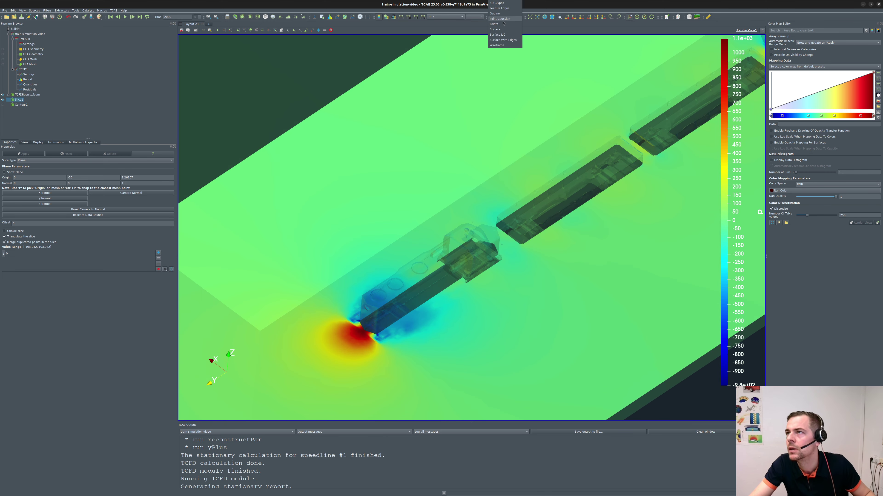
pyautogui.click(499, 41)
pyautogui.moveTo(500, 217); pyautogui.dragTo(507, 204)
pyautogui.scroll(-10, 507, 203)
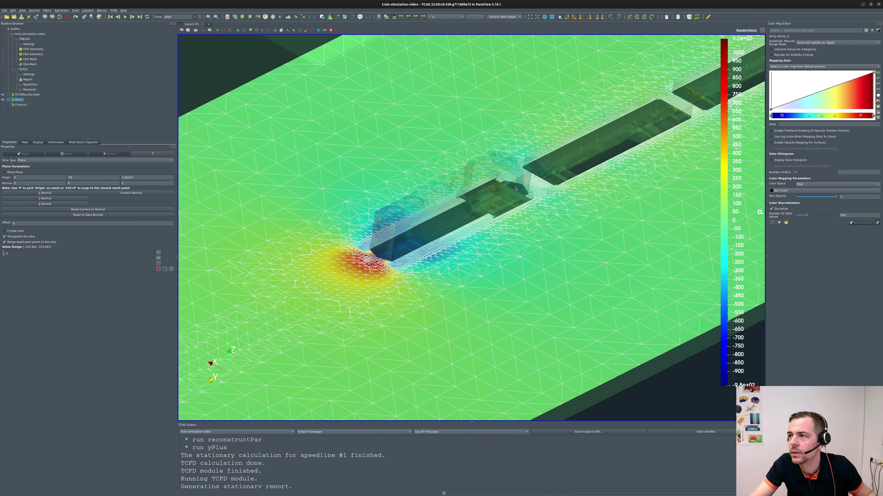
# Inspect the mesh edges on the slice around the train and along the refined track zone.
pyautogui.scroll(-2, 518, 200)
pyautogui.moveTo(516, 191); pyautogui.dragTo(435, 277, button='middle')
pyautogui.scroll(3, 436, 277)
pyautogui.scroll(-2, 469, 241)
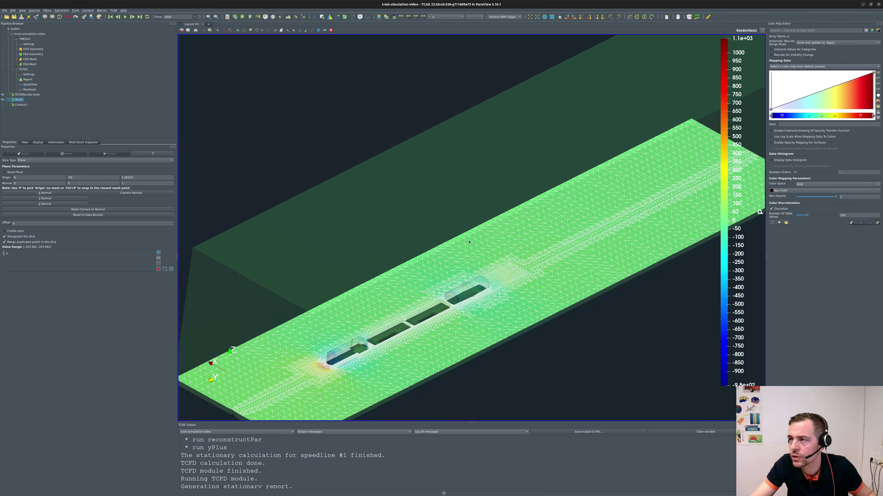
pyautogui.moveTo(468, 249); pyautogui.dragTo(469, 215, button='middle')
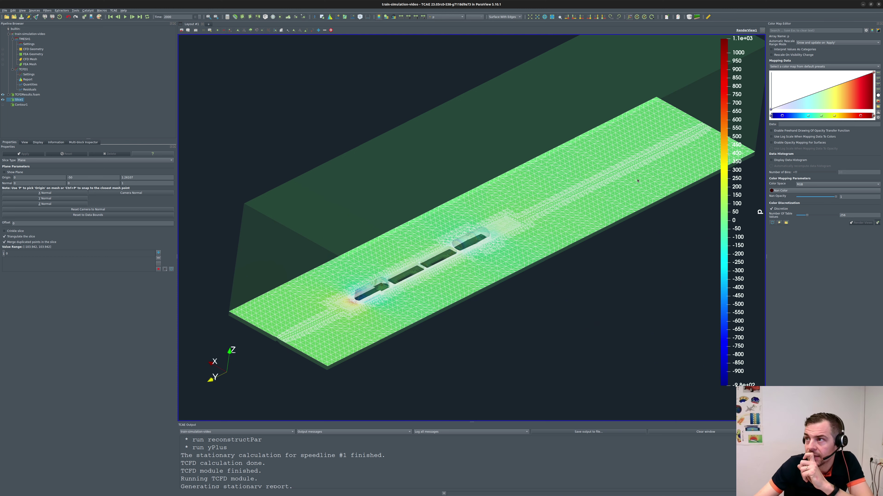
pyautogui.moveTo(454, 242); pyautogui.dragTo(324, 241)
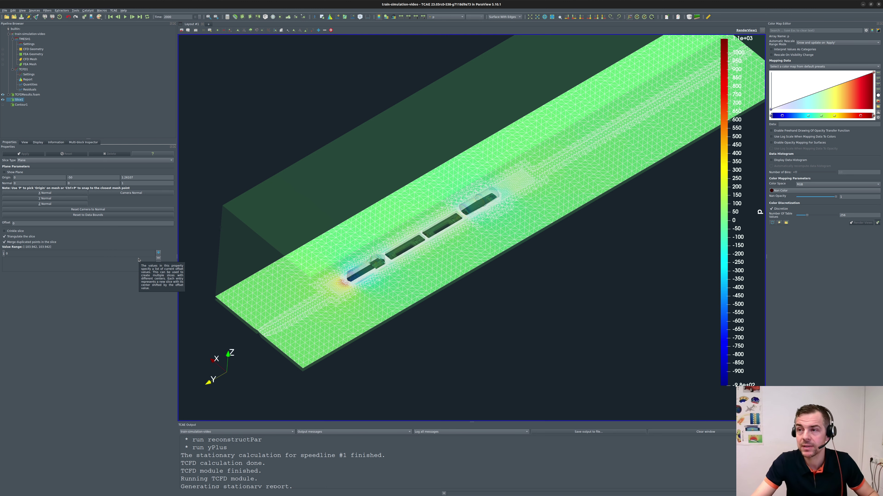
pyautogui.scroll(-1, 295, 298)
pyautogui.moveTo(376, 246)
pyautogui.mouseDown(button='middle')
pyautogui.moveTo(323, 266)
pyautogui.moveTo(402, 253)
pyautogui.moveTo(378, 261)
pyautogui.mouseUp(button='middle')
pyautogui.moveTo(379, 260); pyautogui.dragTo(417, 240)
pyautogui.moveTo(426, 222); pyautogui.dragTo(419, 238, button='middle')
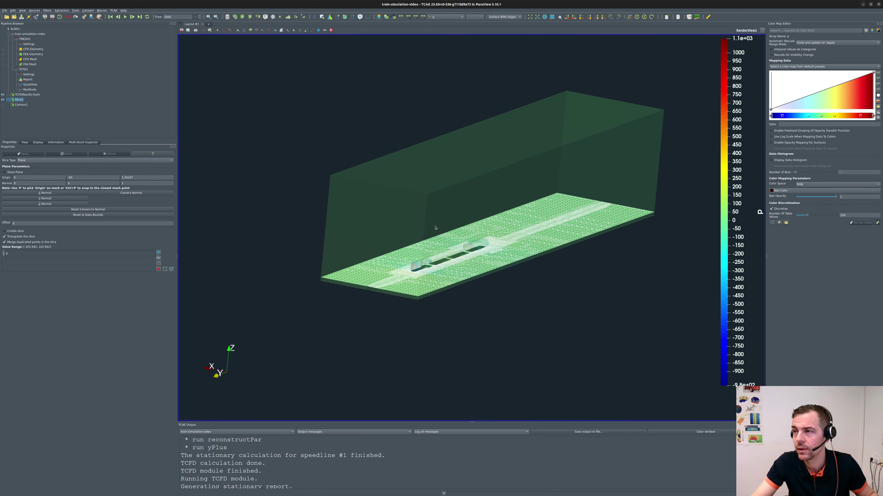
pyautogui.moveTo(435, 229); pyautogui.dragTo(395, 374, button='right')
pyautogui.moveTo(422, 251); pyautogui.dragTo(413, 285, button='right')
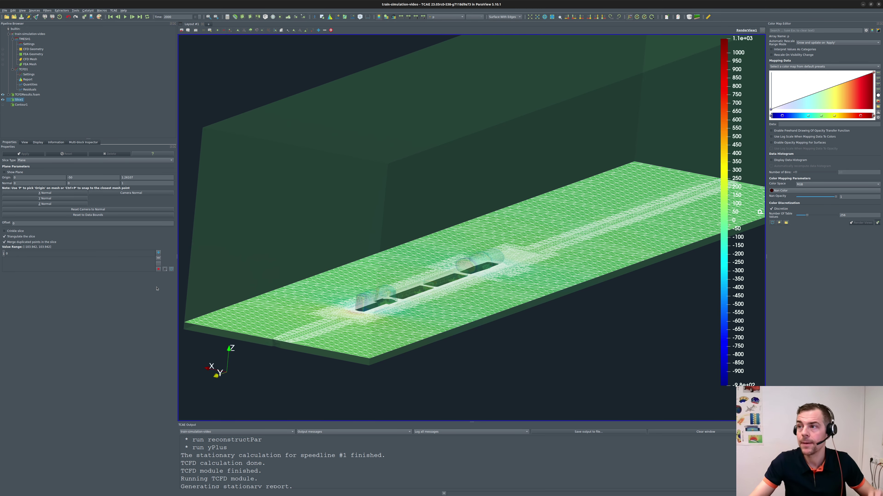
# Enable the Crinkle slice option for the pressure slice and apply it.
pyautogui.scroll(5, 212, 366)
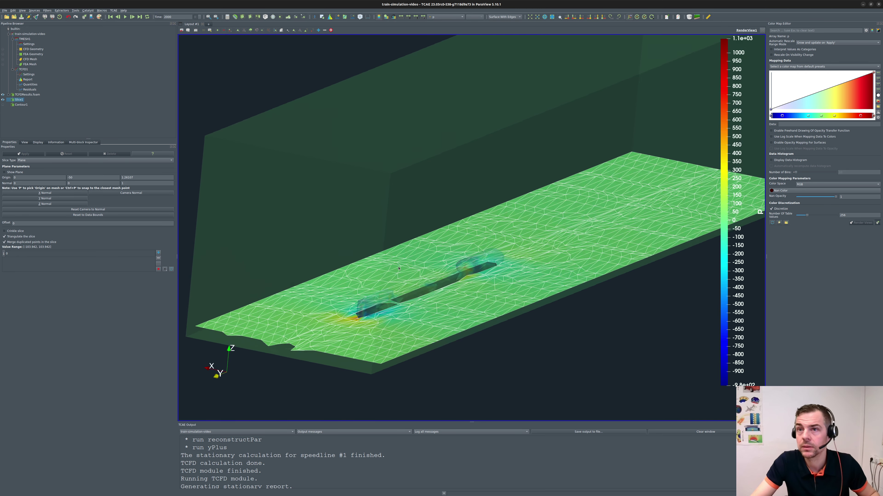
pyautogui.click(4, 231)
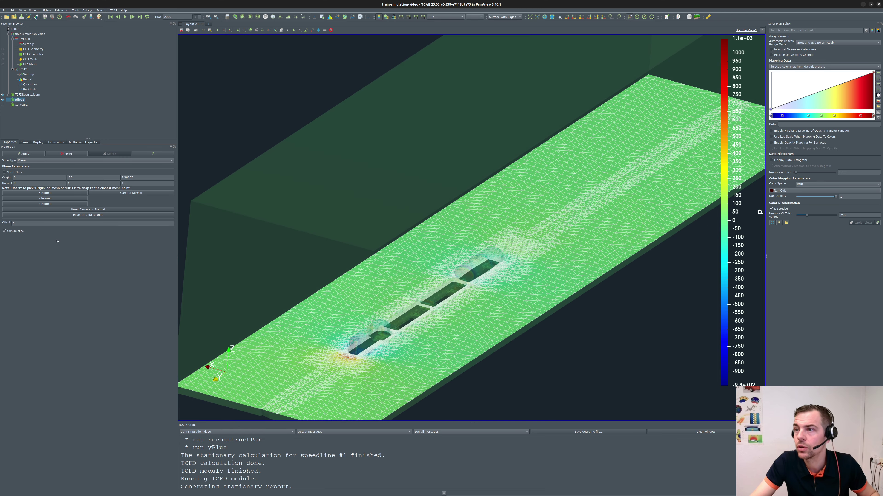
pyautogui.moveTo(513, 234); pyautogui.dragTo(453, 178)
pyautogui.scroll(8, 481, 224)
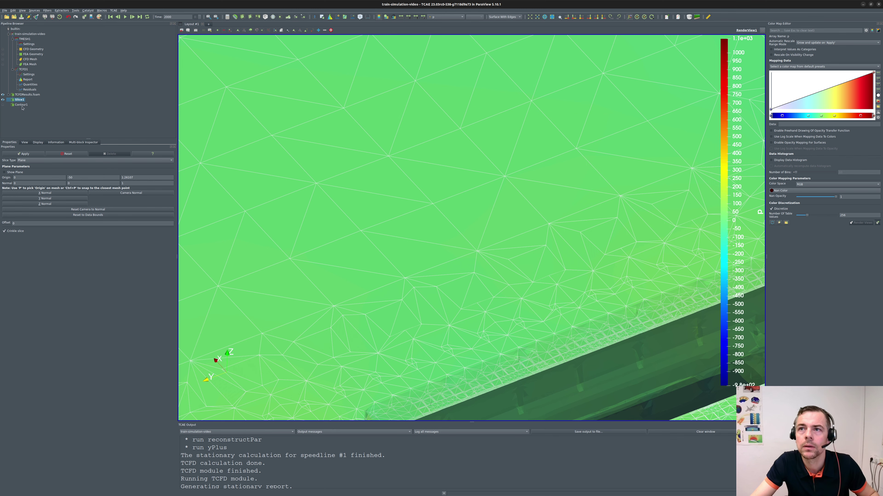
pyautogui.scroll(-5, 423, 278)
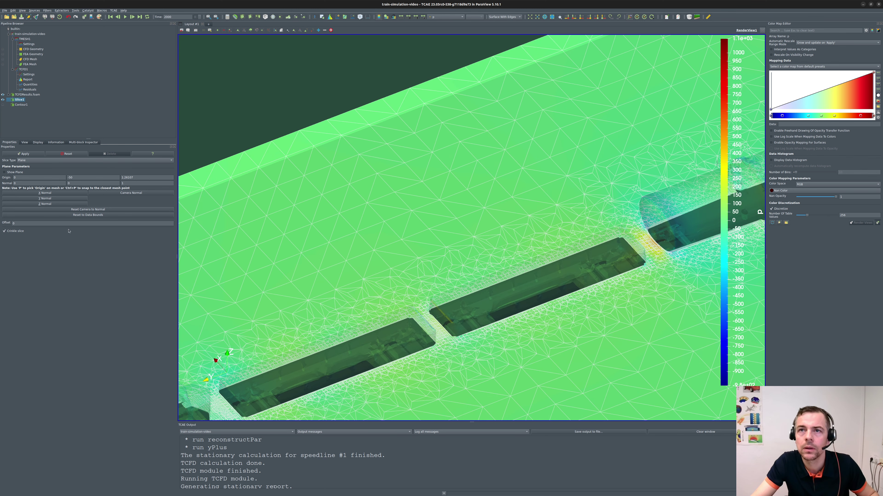
pyautogui.click(16, 154)
pyautogui.scroll(-5, 290, 221)
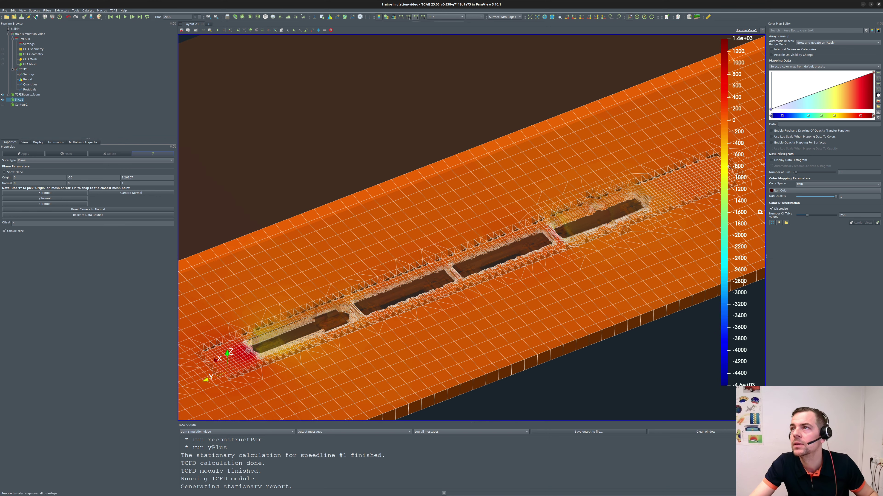
# Rescale the pressure color range to suit the crinkled slice.
pyautogui.click(400, 17)
pyautogui.moveTo(391, 289); pyautogui.dragTo(504, 282)
pyautogui.moveTo(565, 285); pyautogui.dragTo(586, 337)
pyautogui.moveTo(586, 337); pyautogui.dragTo(543, 271, button='middle')
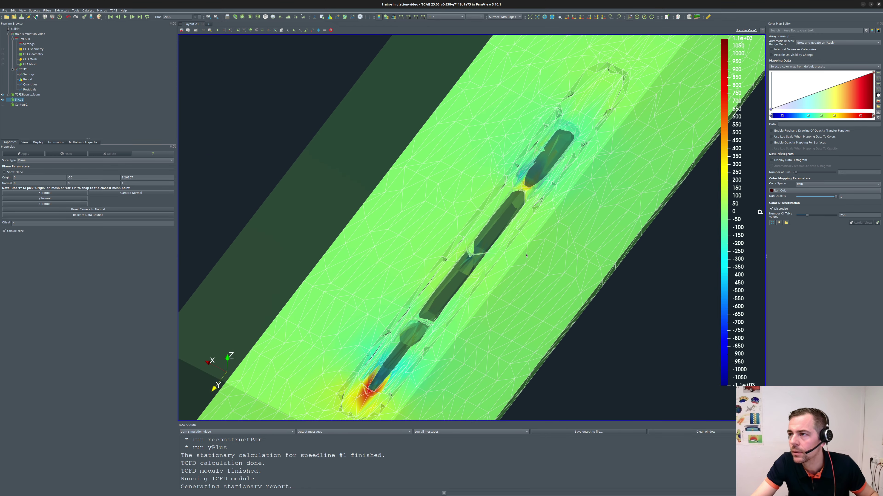
# Examine the whole mesh cells on the crinkled slice between the wagons, along the train walls and across the domain.
pyautogui.moveTo(544, 244); pyautogui.dragTo(556, 278)
pyautogui.scroll(4, 492, 226)
pyautogui.scroll(10, 491, 226)
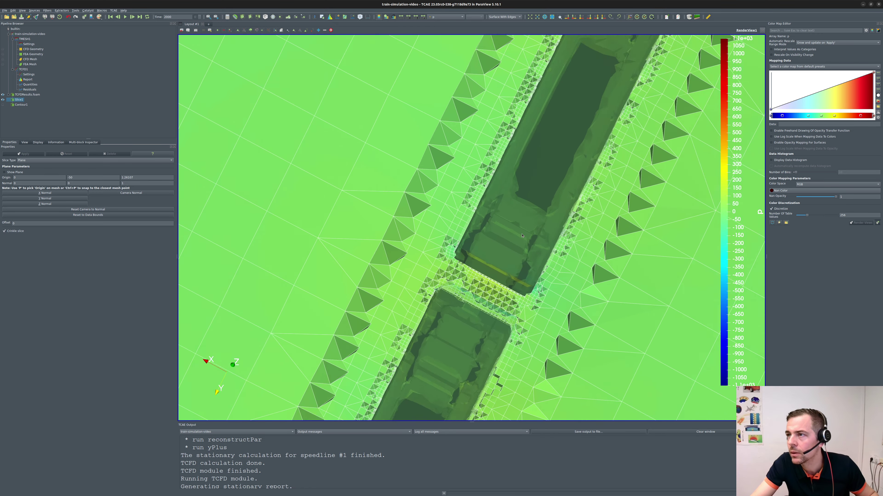
pyautogui.scroll(3, 465, 196)
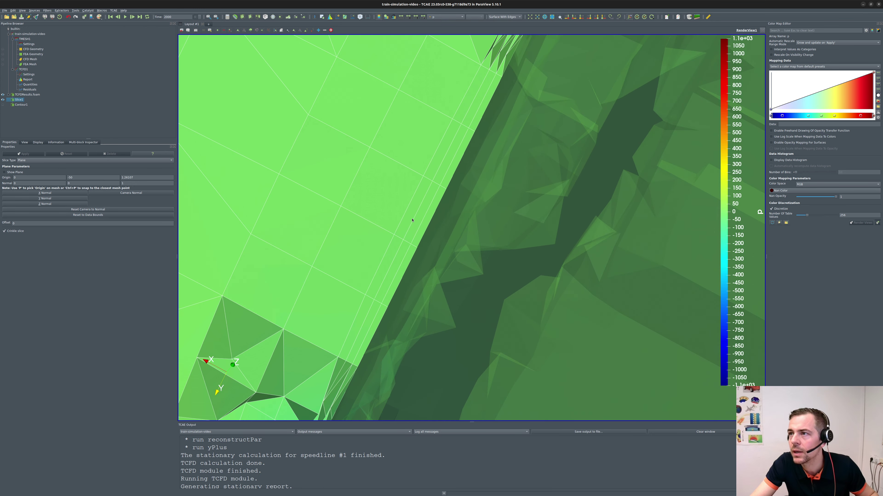
pyautogui.scroll(-6, 417, 225)
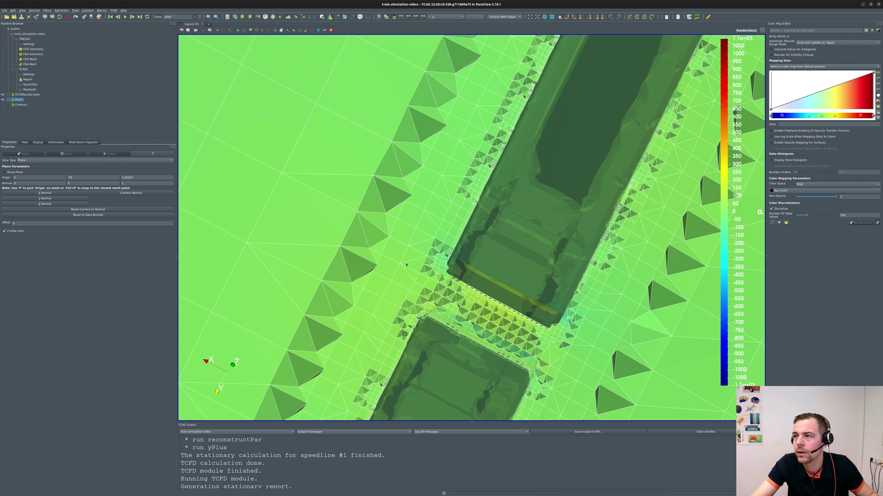
pyautogui.scroll(-8, 406, 265)
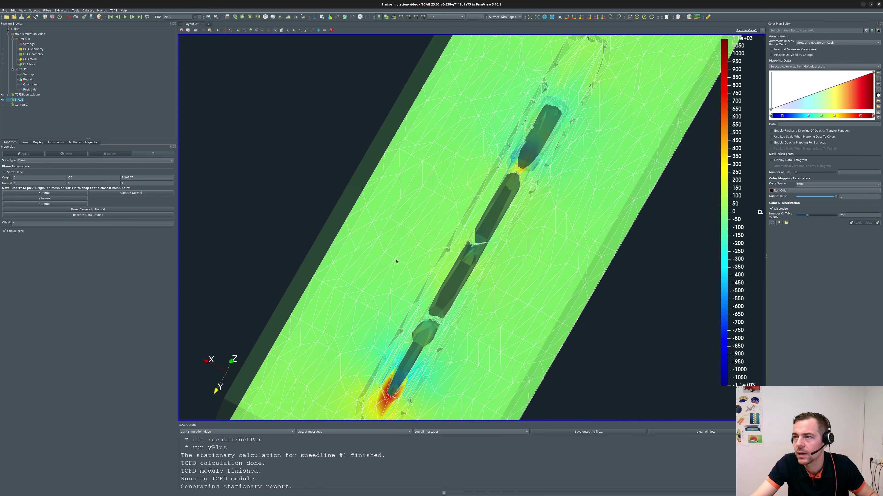
pyautogui.moveTo(396, 262); pyautogui.dragTo(461, 198)
pyautogui.scroll(4, 462, 199)
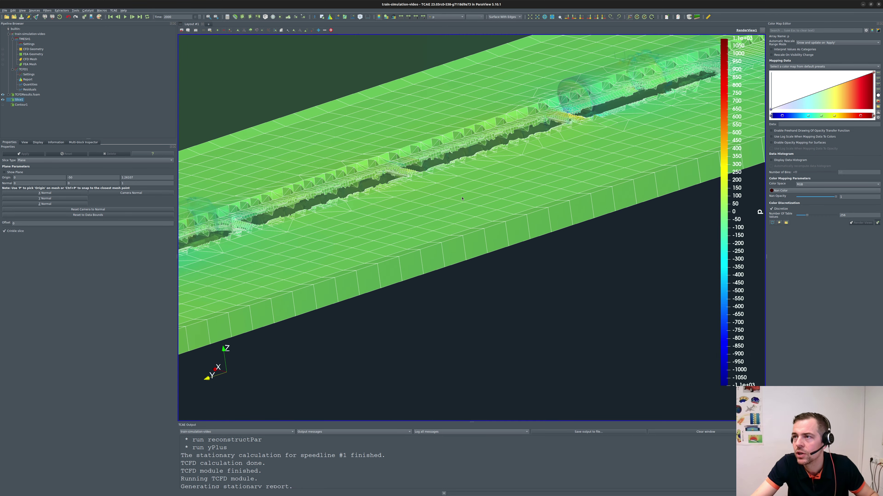
pyautogui.scroll(-5, 461, 199)
pyautogui.moveTo(457, 196); pyautogui.dragTo(496, 195)
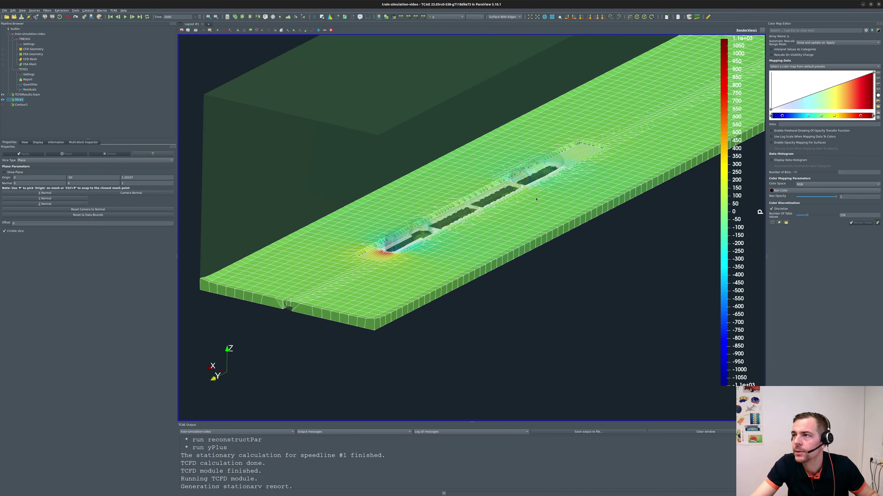
pyautogui.moveTo(536, 199); pyautogui.dragTo(607, 264, button='middle')
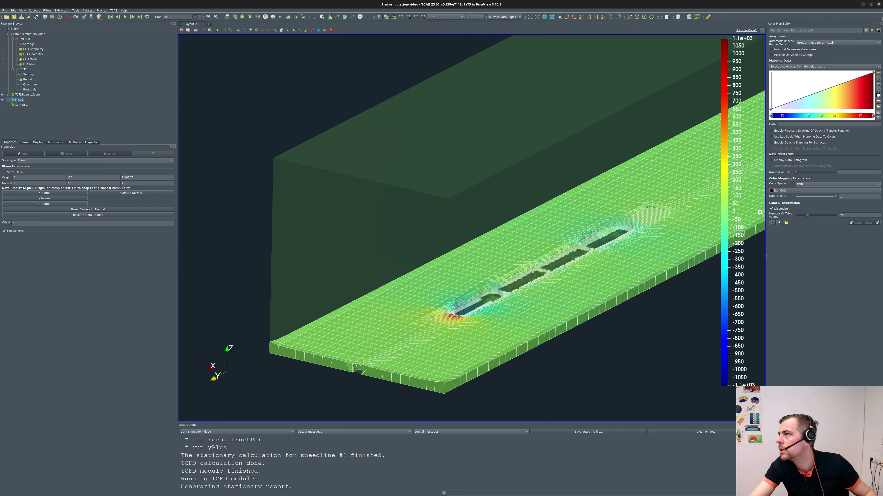
# Close the Color Map Editor and frame the whole train in the enlarged view.
pyautogui.click(881, 23)
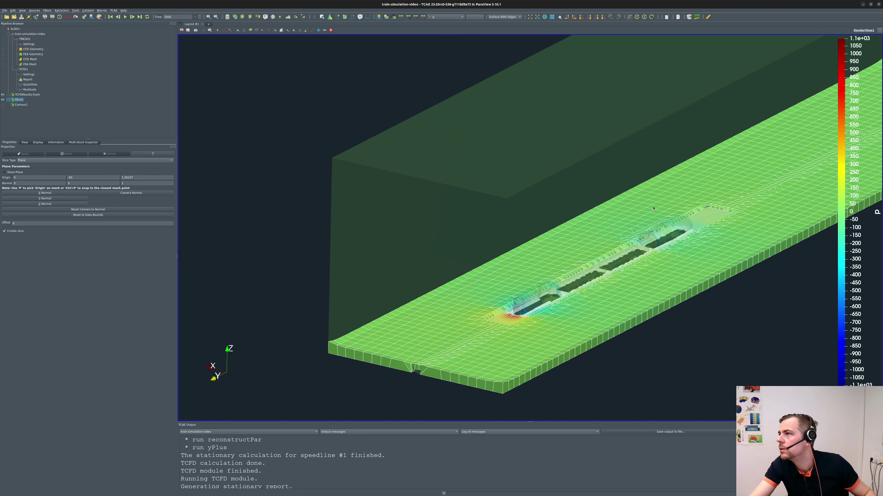
pyautogui.moveTo(638, 216); pyautogui.dragTo(574, 212)
pyautogui.moveTo(593, 247); pyautogui.dragTo(493, 180, button='middle')
pyautogui.moveTo(493, 179); pyautogui.dragTo(552, 196)
pyautogui.moveTo(552, 196); pyautogui.dragTo(547, 240, button='middle')
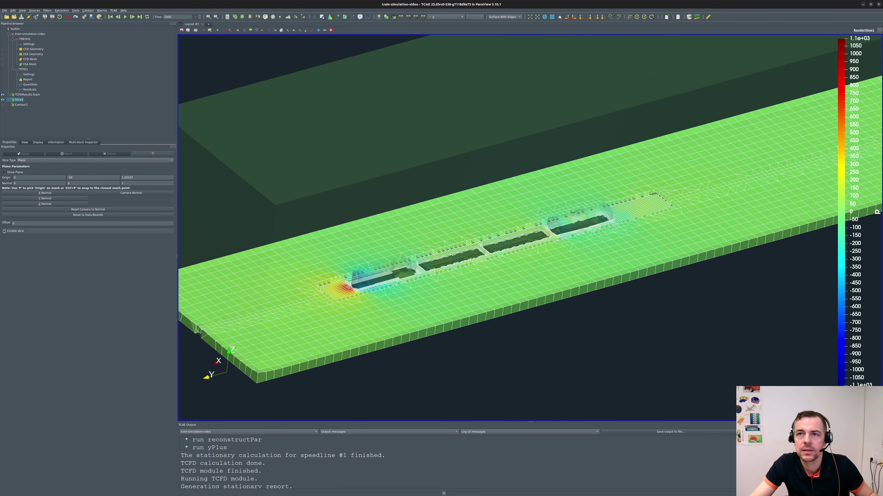
# Hide the pressure slice and make the TCFDResults.foam results the active source.
pyautogui.click(3, 100)
pyautogui.click(32, 96)
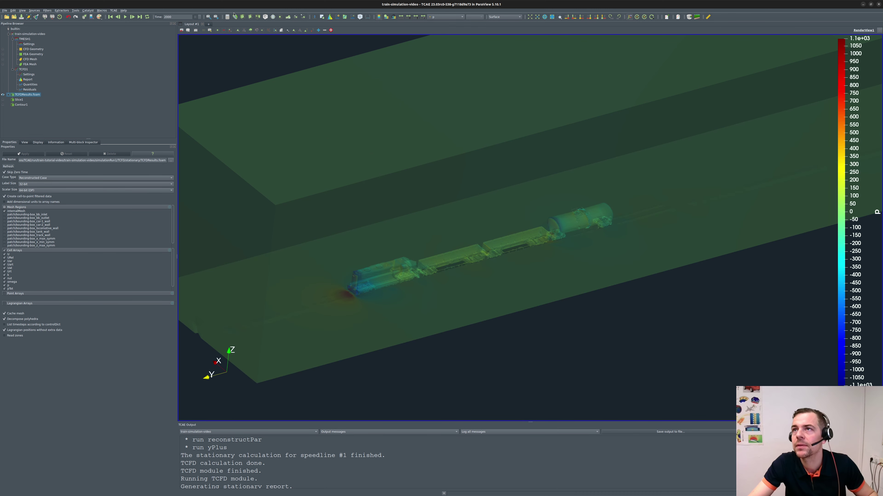
pyautogui.click(273, 16)
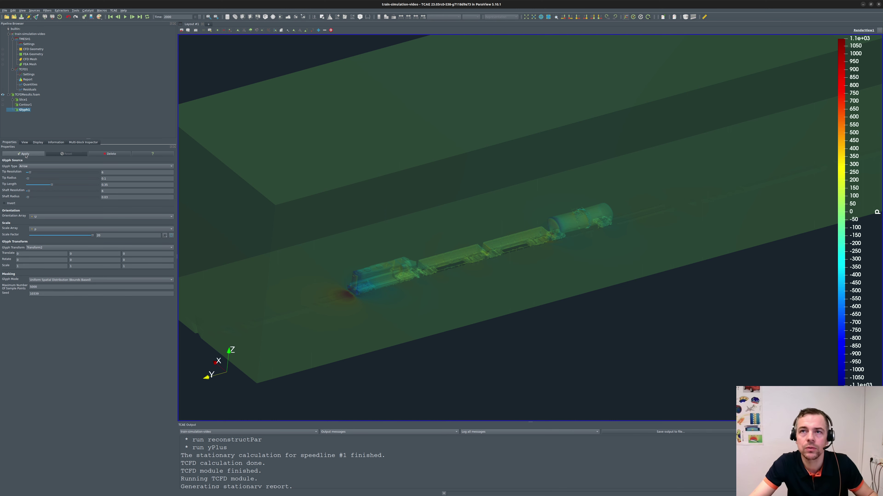
pyautogui.click(25, 155)
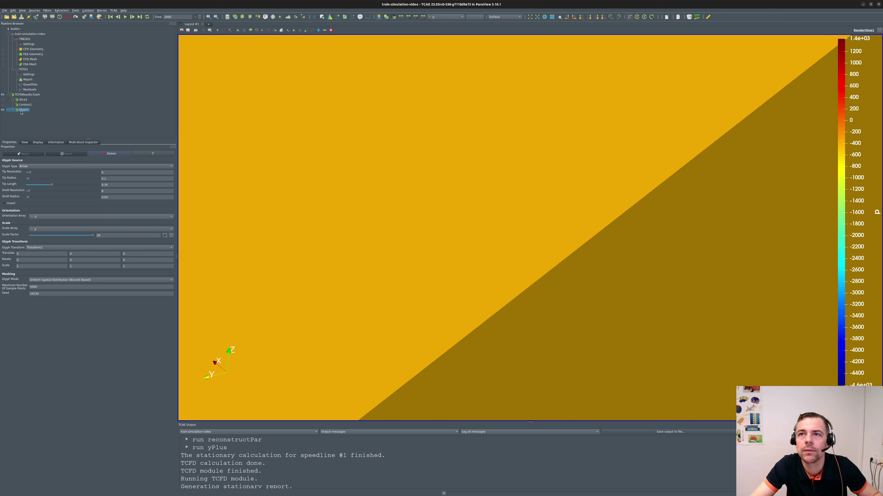
pyautogui.click(118, 153)
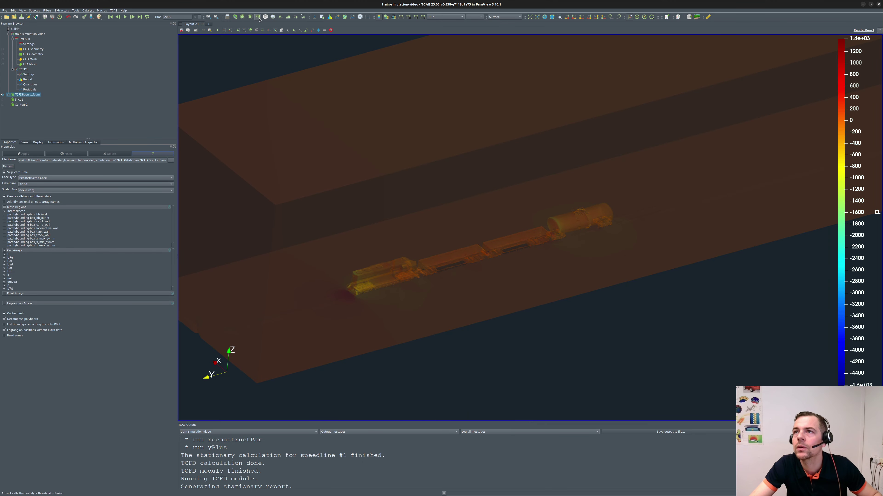
# Add a Stream Tracer to the results with Point Cloud as its seed type.
pyautogui.click(279, 18)
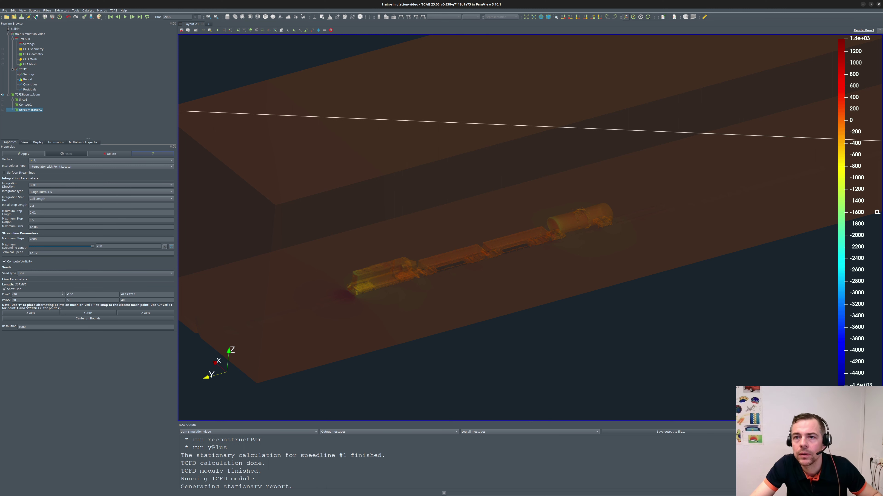
pyautogui.click(61, 274)
pyautogui.click(48, 280)
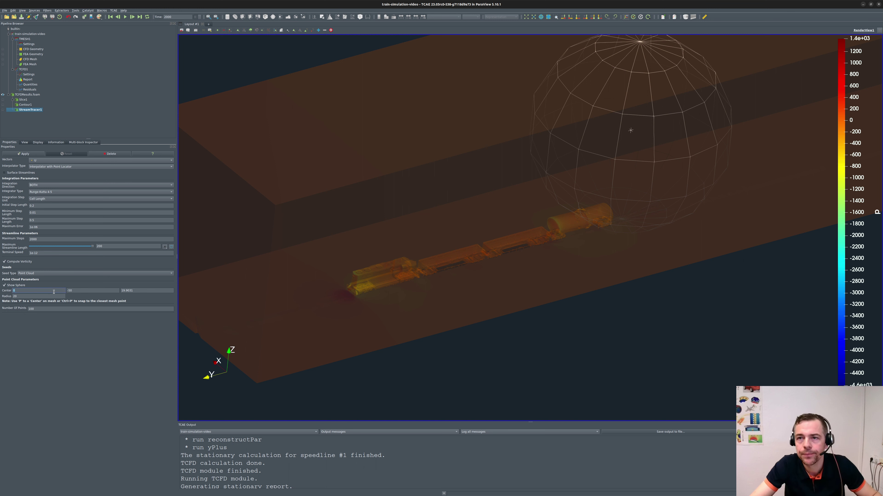
# Center the seed sphere at Y 50 and Z 1.5 with radius 2, and generate the streamlines.
pyautogui.press('Tab')
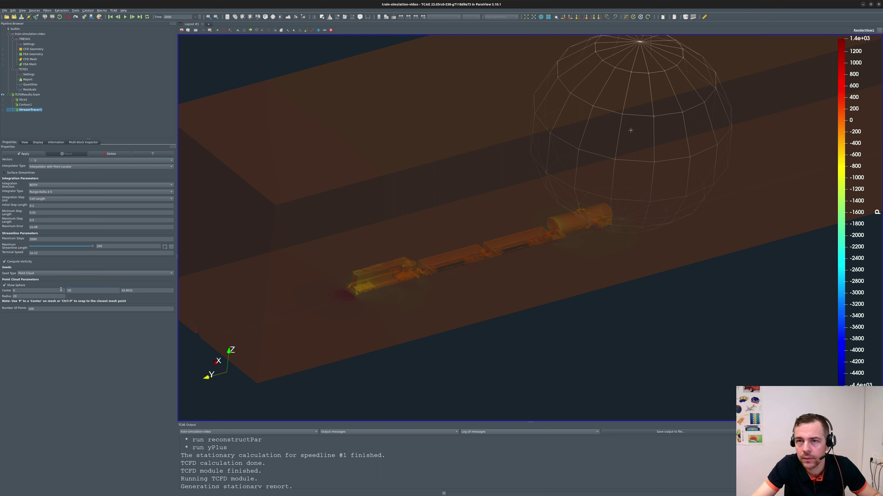
pyautogui.write('50')
pyautogui.press('Tab')
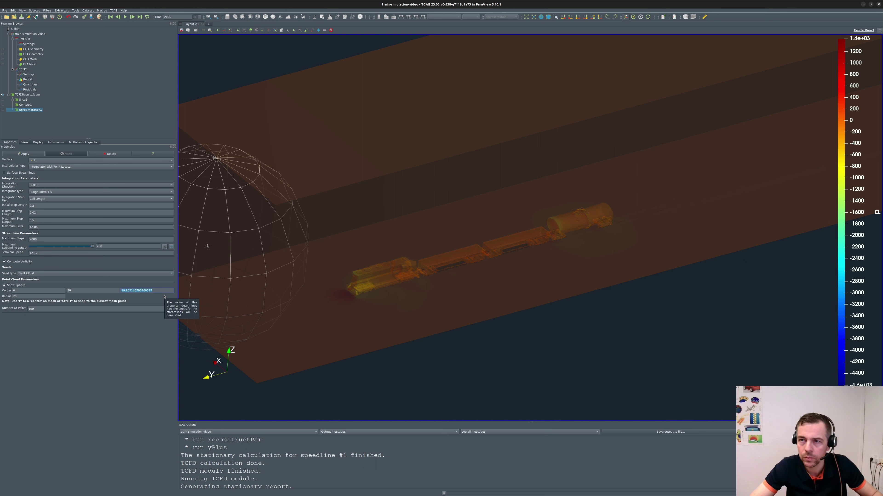
pyautogui.write('1.5')
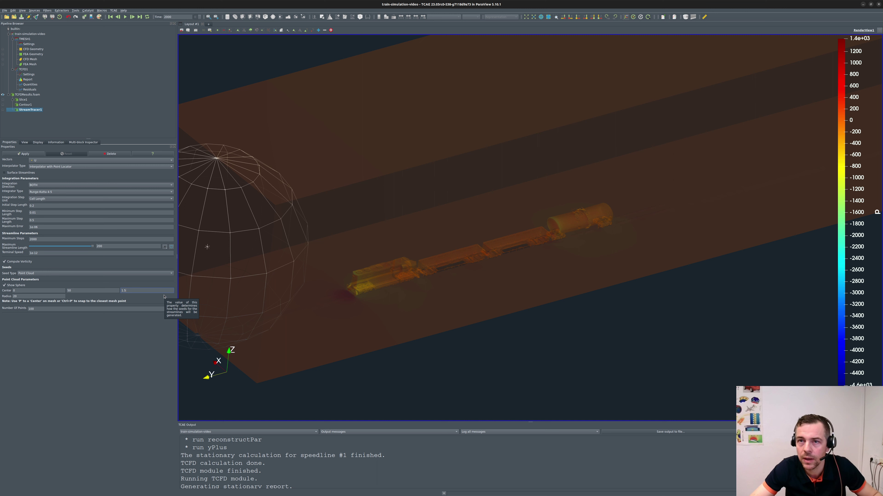
pyautogui.press('Return')
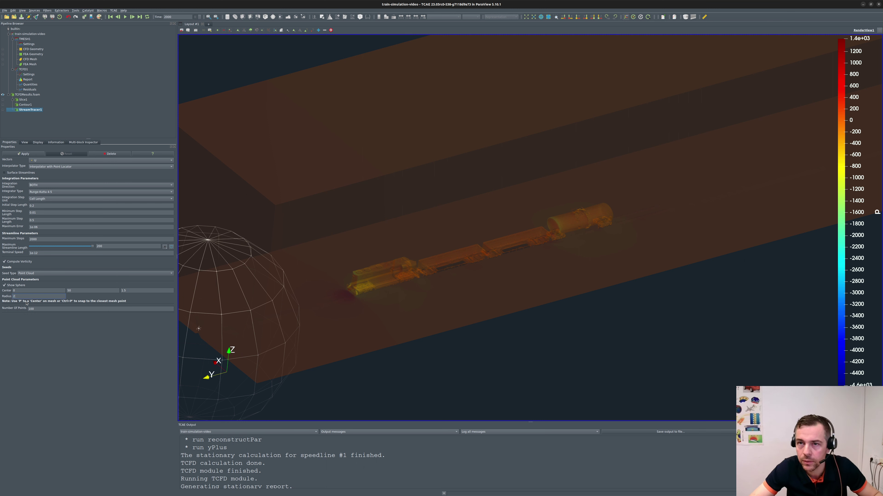
pyautogui.press('Return')
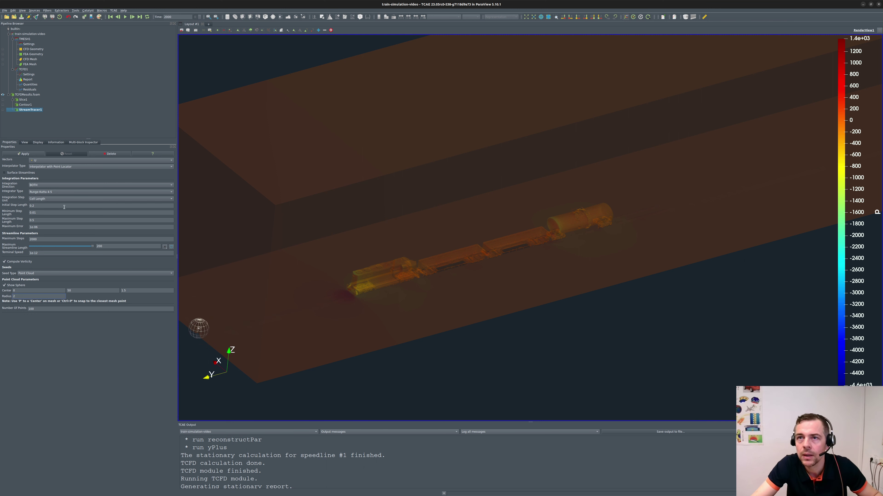
pyautogui.click(22, 154)
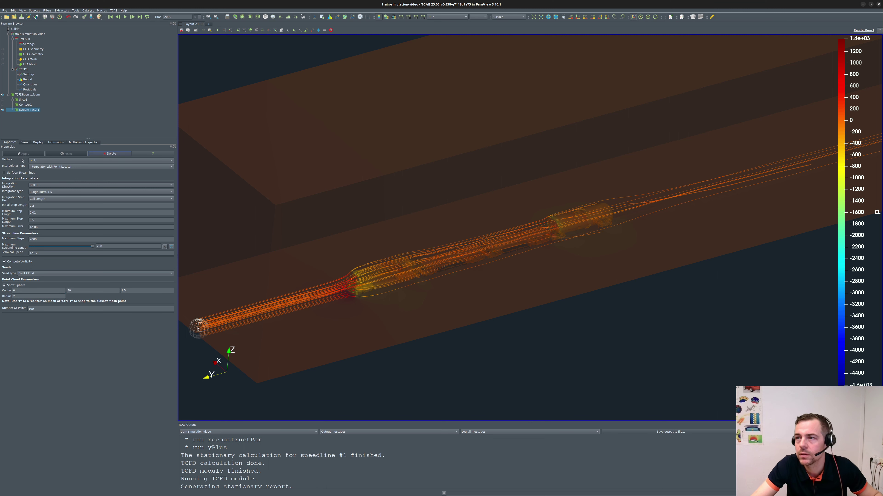
# Set the number of seed points to 500 and regenerate the streamlines.
pyautogui.doubleClick(40, 309)
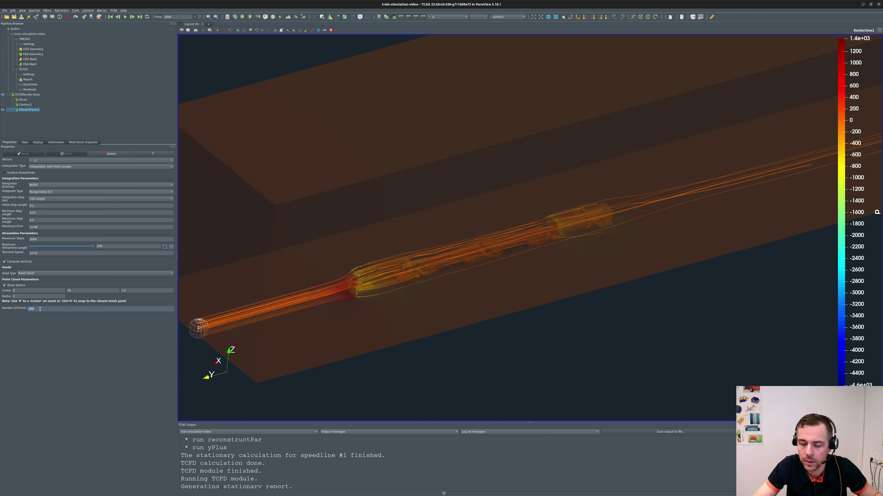
pyautogui.write('5')
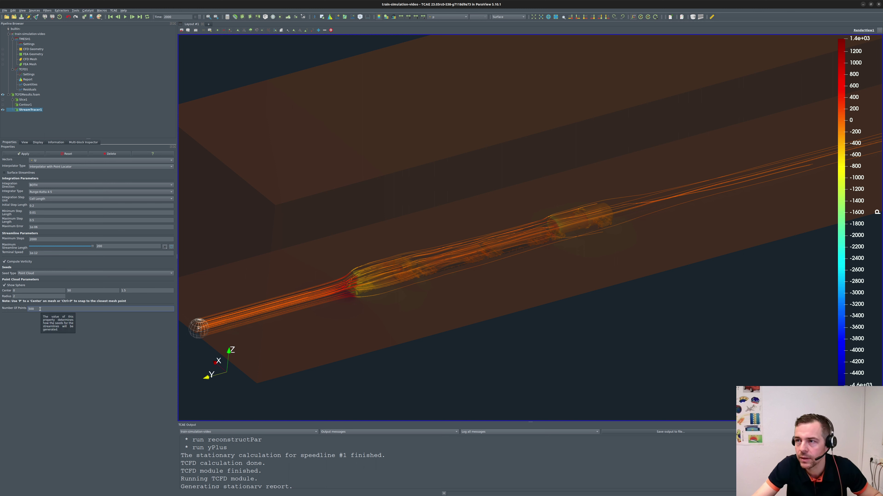
pyautogui.click(17, 153)
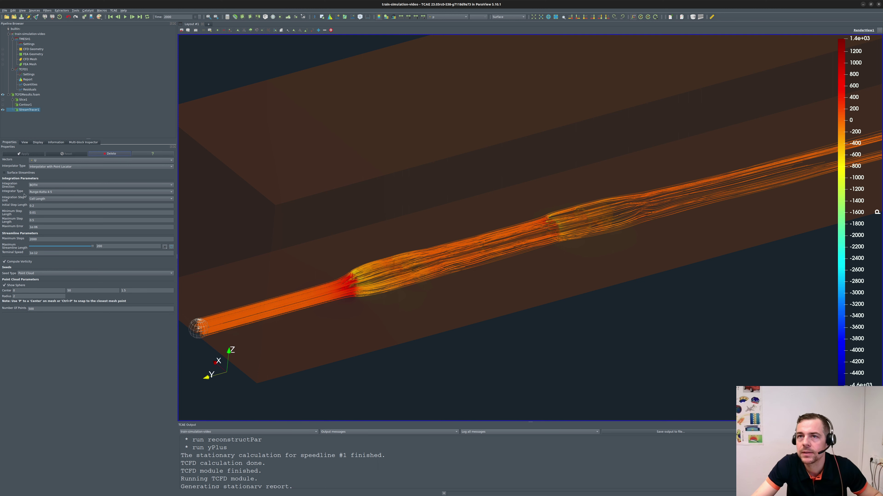
pyautogui.moveTo(468, 338); pyautogui.dragTo(512, 313, button='middle')
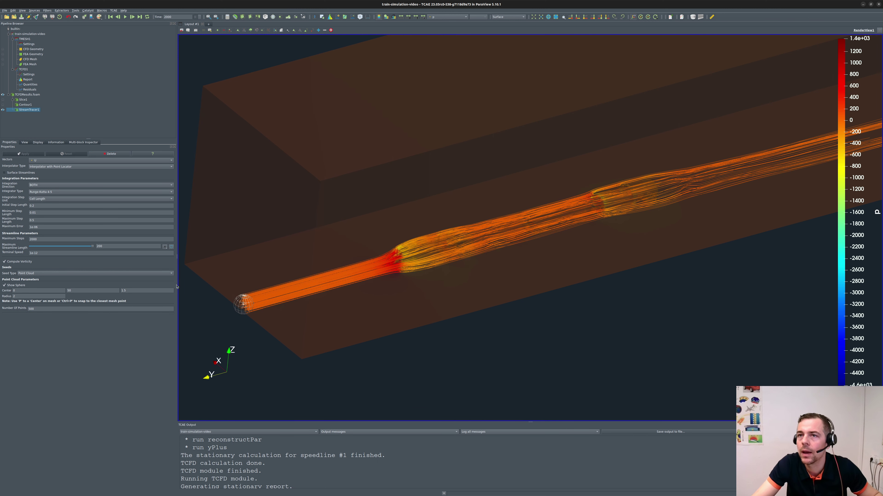
# Color the streamlines by velocity U magnitude.
pyautogui.click(459, 17)
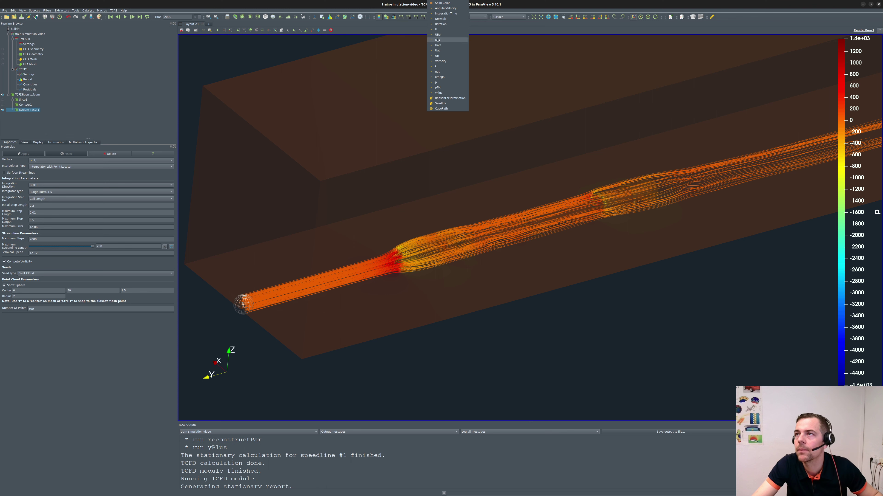
pyautogui.click(448, 30)
pyautogui.moveTo(322, 214); pyautogui.dragTo(223, 227)
# Set the streamlines' opacity to 0.2 in their display settings.
pyautogui.click(38, 142)
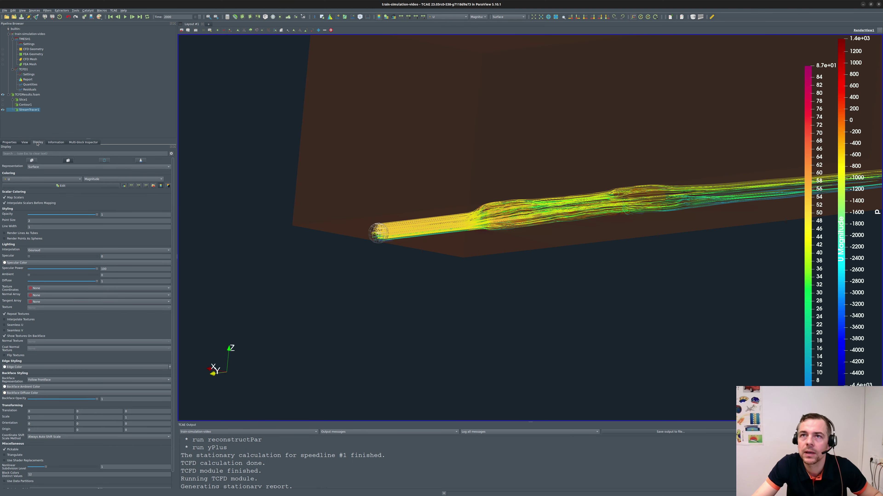
pyautogui.doubleClick(112, 214)
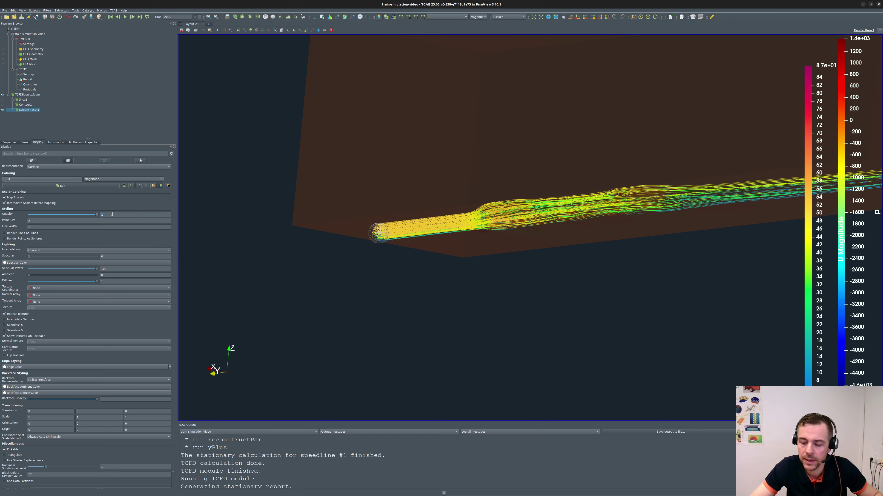
pyautogui.write('0.2')
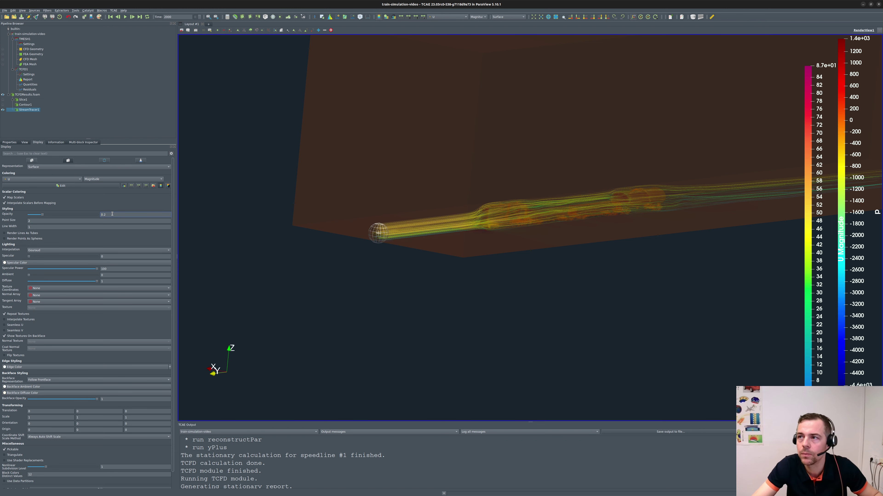
# Set the streamlines' line width to 5 and hide the seed sphere.
pyautogui.doubleClick(34, 227)
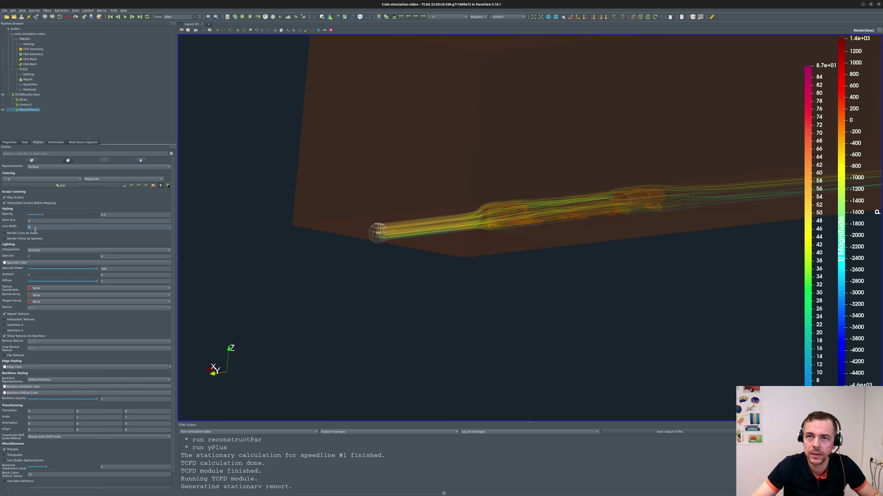
pyautogui.write('5')
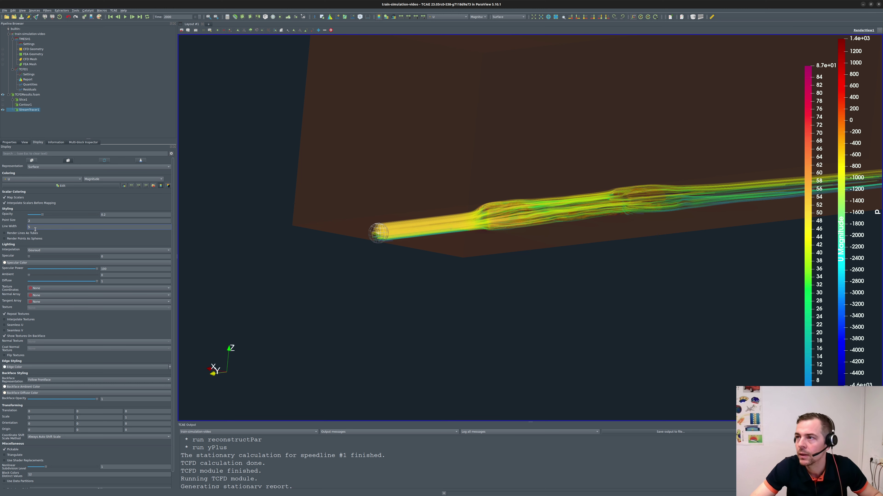
pyautogui.click(157, 233)
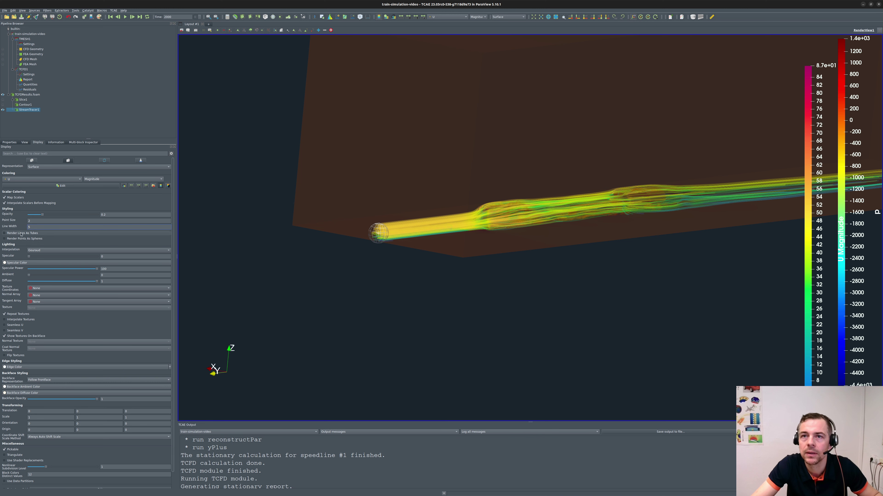
pyautogui.click(10, 142)
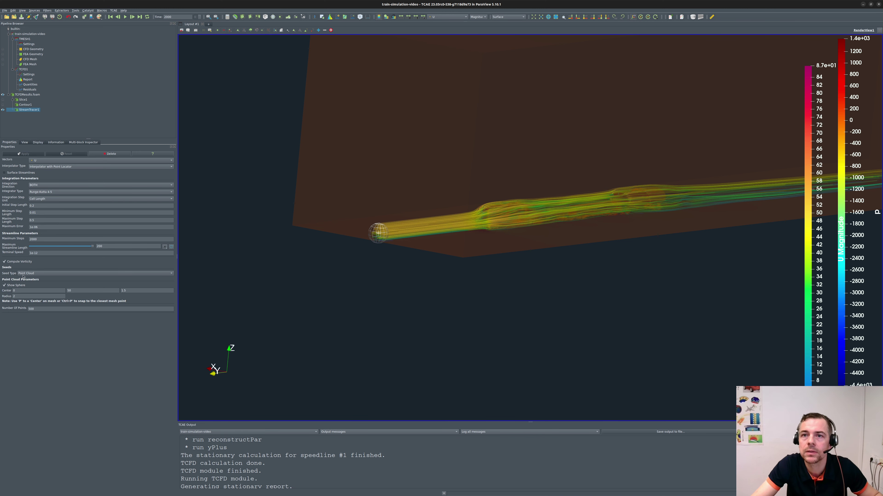
pyautogui.click(4, 285)
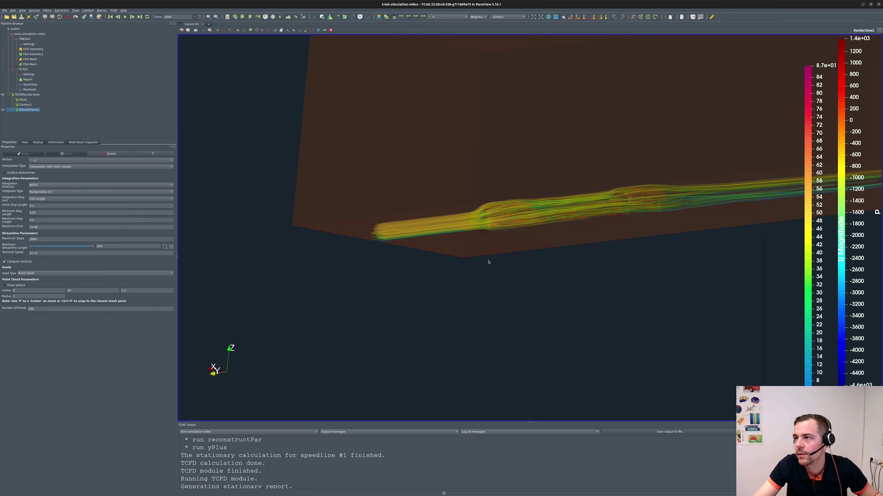
# Show the CFD geometry of the train together with the streamlines and hide its box-shaped refinement region.
pyautogui.moveTo(489, 264); pyautogui.dragTo(554, 182, button='middle')
pyautogui.scroll(4, 480, 246)
pyautogui.scroll(2, 554, 182)
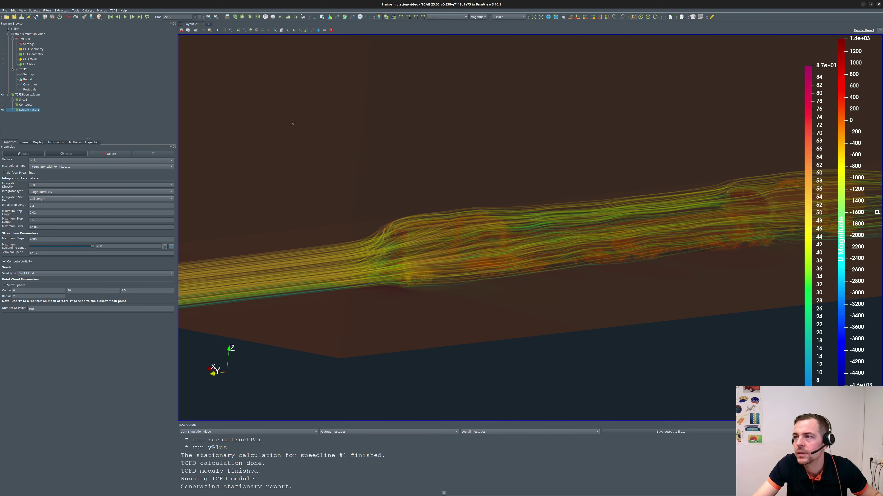
pyautogui.click(4, 49)
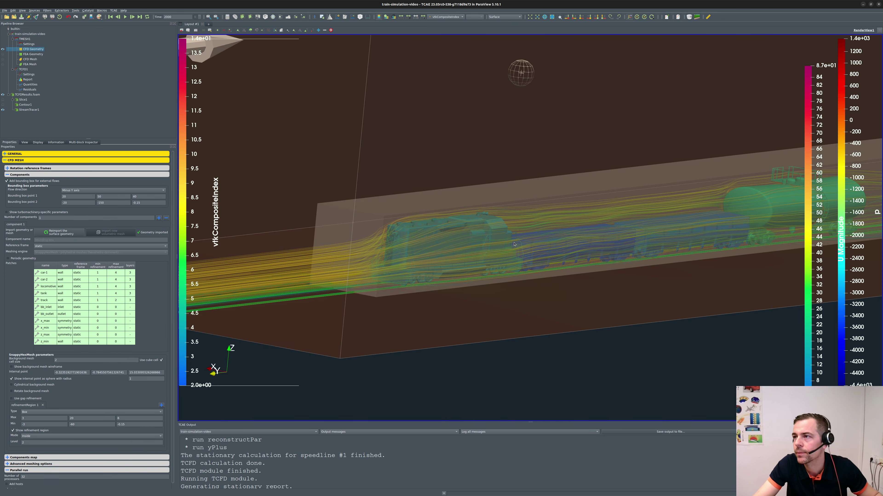
pyautogui.scroll(-2, 542, 234)
pyautogui.moveTo(549, 249); pyautogui.dragTo(465, 251, button='middle')
pyautogui.moveTo(466, 252); pyautogui.dragTo(570, 201)
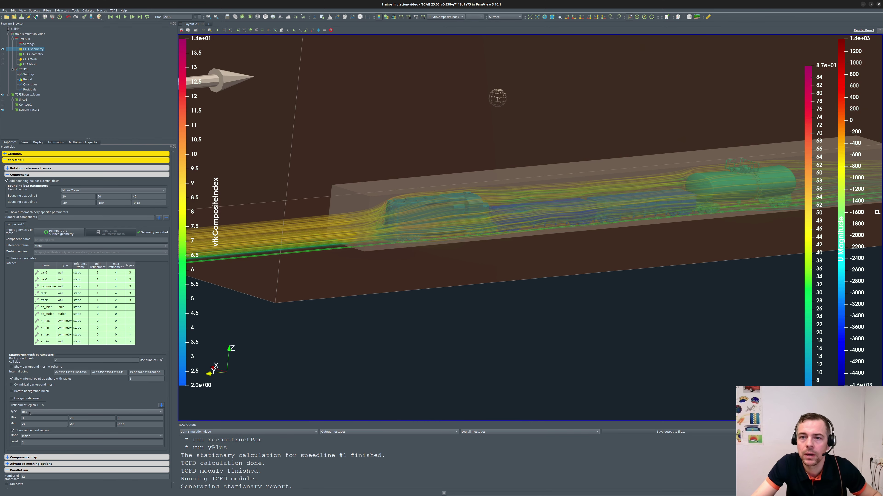
pyautogui.moveTo(471, 293); pyautogui.dragTo(468, 304, button='middle')
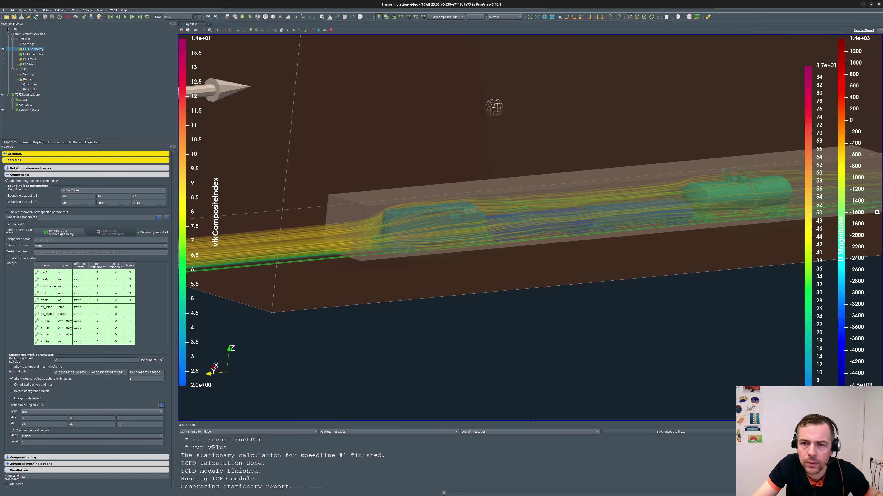
pyautogui.click(13, 431)
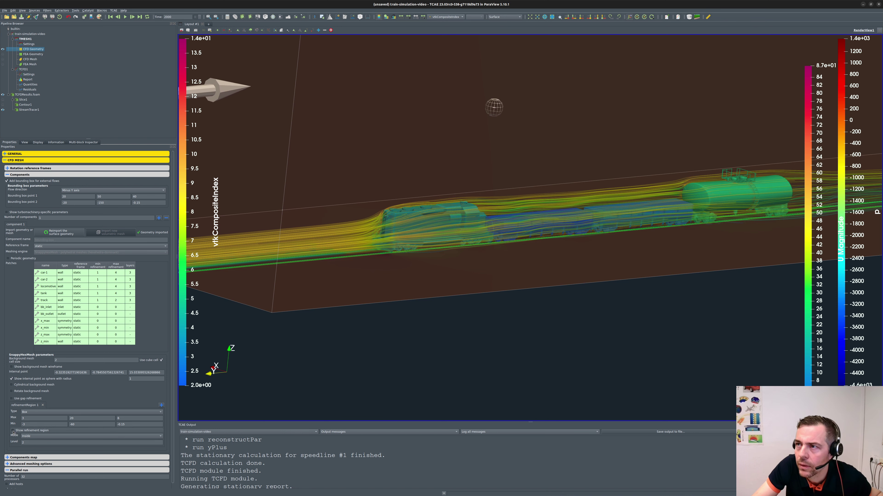
pyautogui.moveTo(497, 329); pyautogui.dragTo(479, 281)
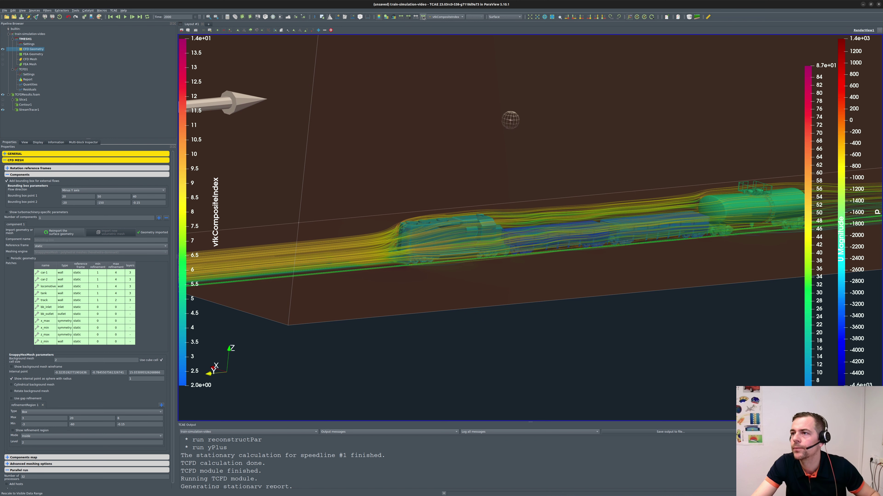
# Rescale the streamlines' velocity colors to the visible data range.
pyautogui.click(27, 110)
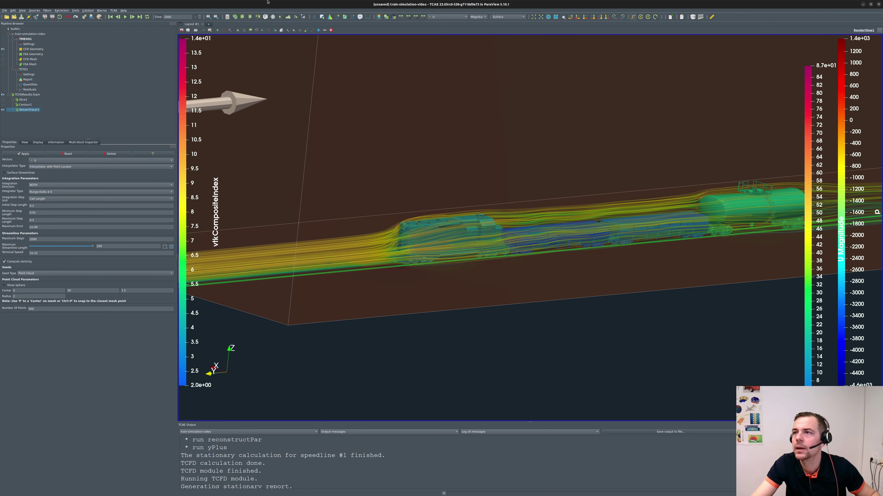
pyautogui.click(423, 17)
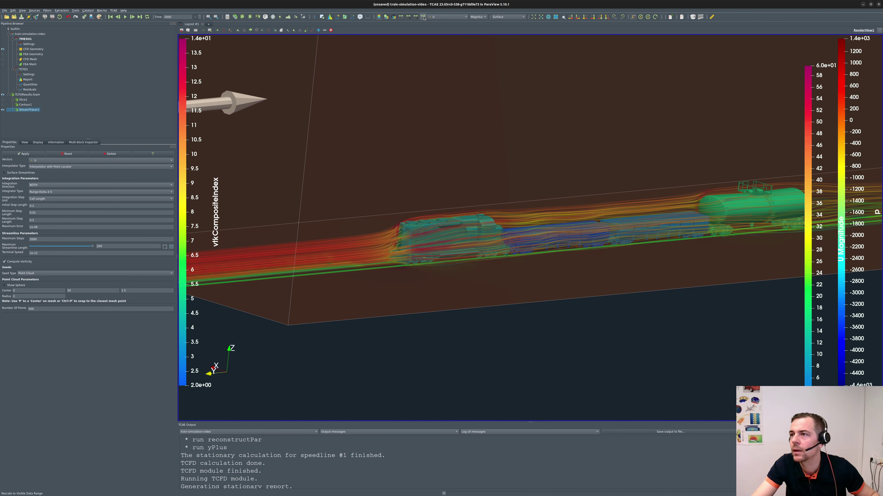
pyautogui.moveTo(541, 218); pyautogui.dragTo(564, 242)
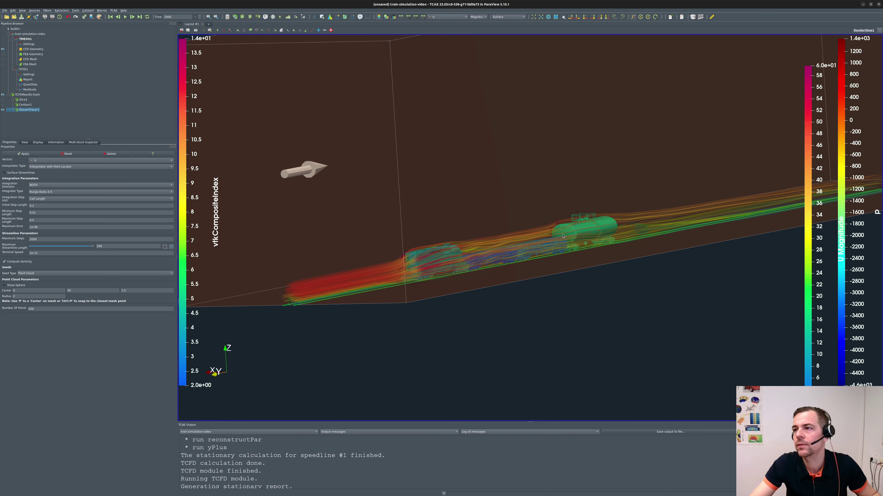
pyautogui.moveTo(565, 242); pyautogui.dragTo(518, 327, button='right')
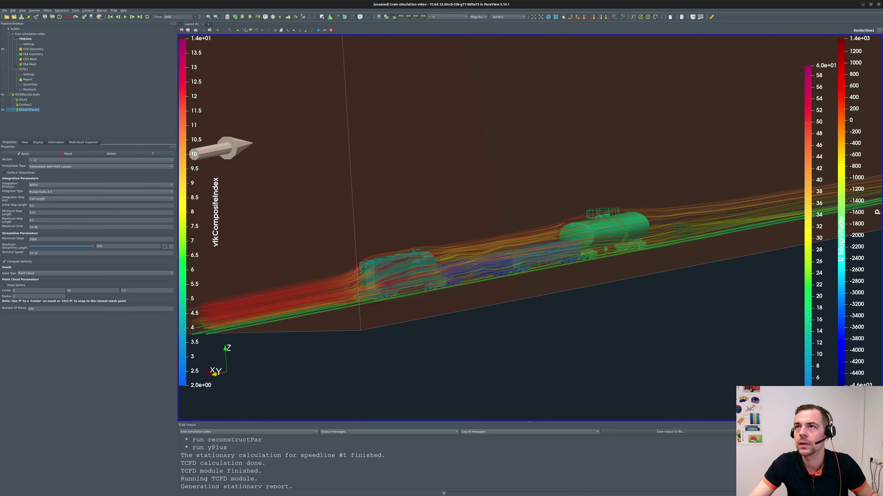
# Create a line chart view in the second layout and plot the TCFD quantities in it.
pyautogui.click(209, 24)
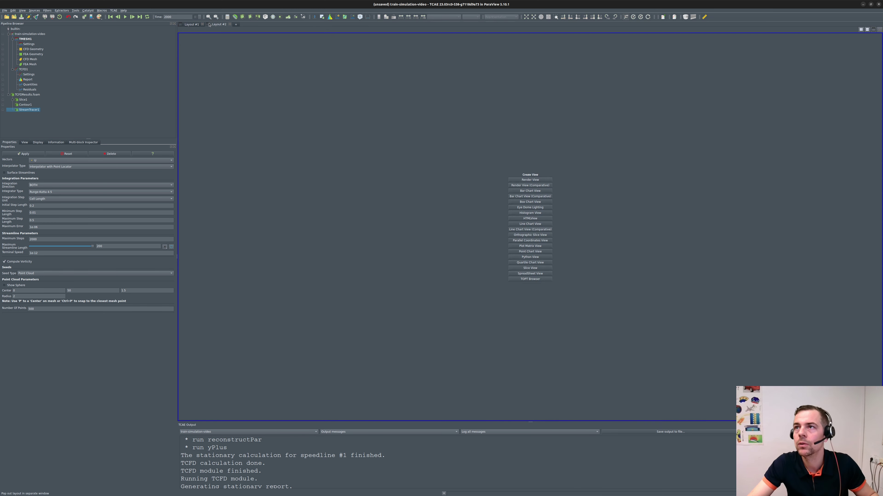
pyautogui.click(516, 225)
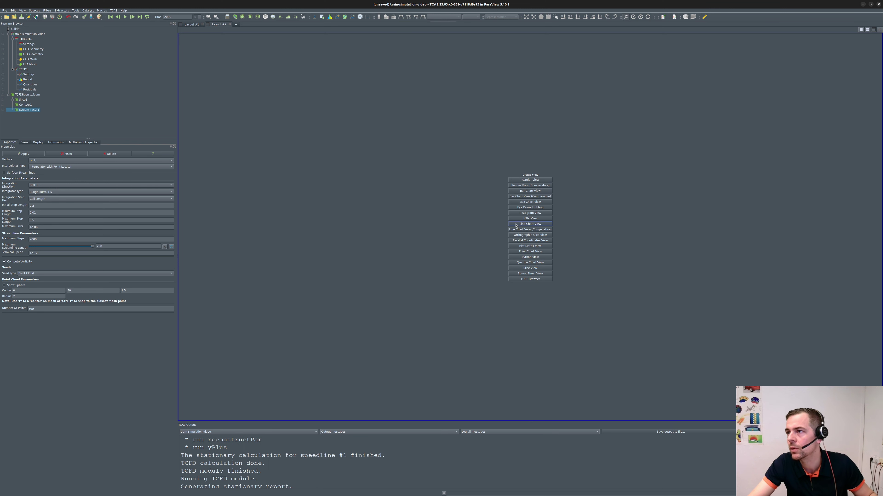
pyautogui.click(37, 143)
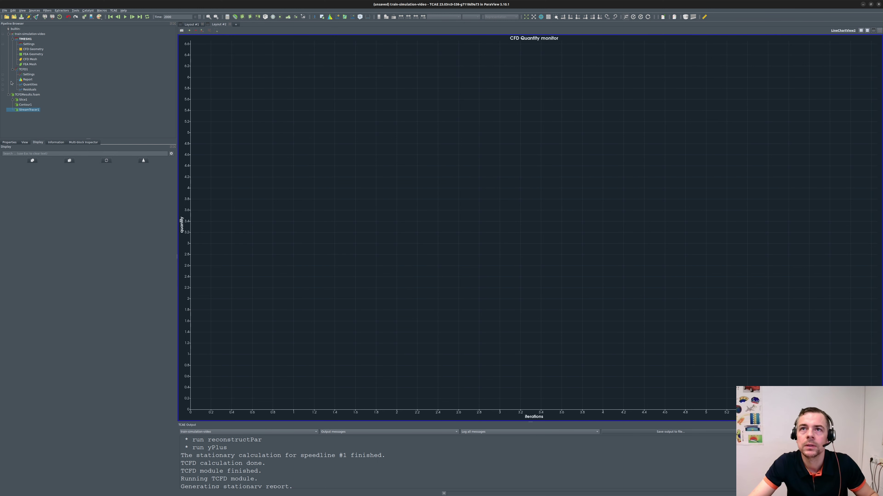
pyautogui.click(4, 85)
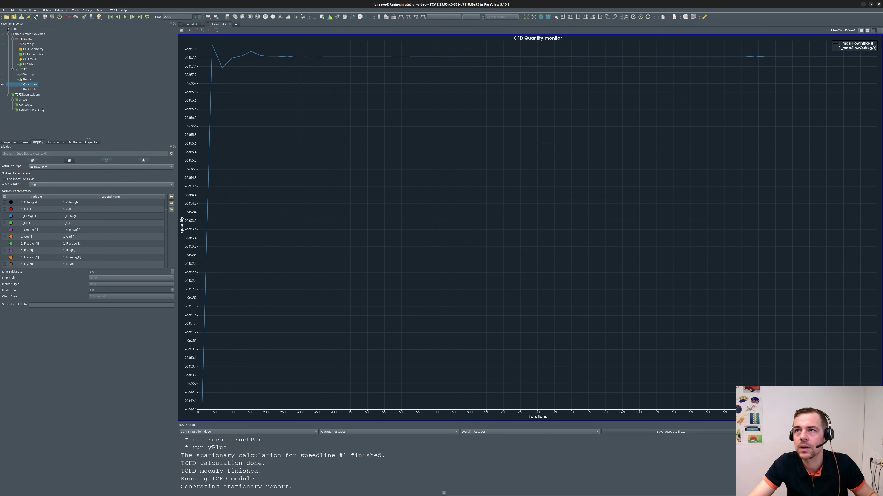
# Plot the drag coefficient series 1_Cd-avg and 1_Cd, and remove the inlet and outlet mass flow series from the chart.
pyautogui.click(5, 203)
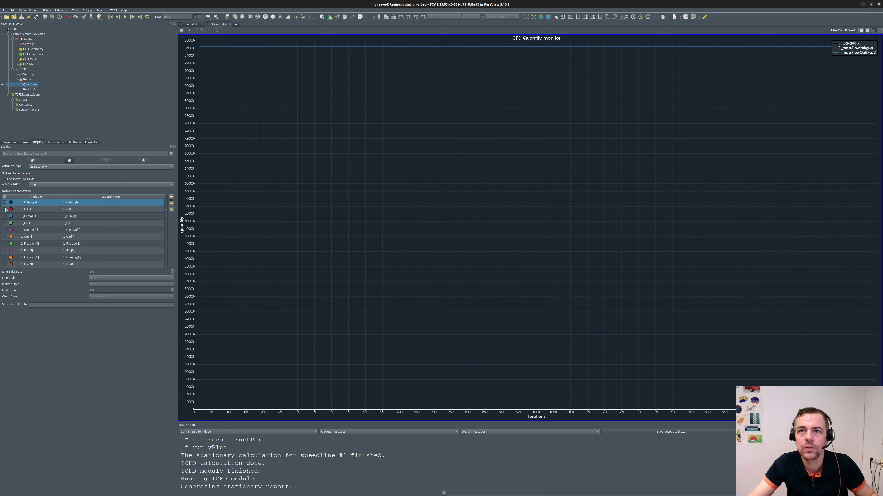
pyautogui.click(4, 209)
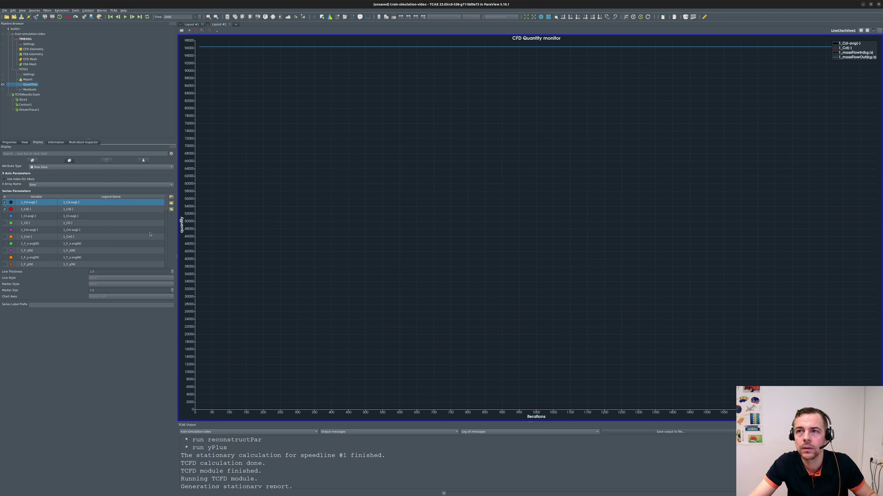
pyautogui.moveTo(165, 209); pyautogui.dragTo(154, 247)
pyautogui.scroll(-1, 154, 247)
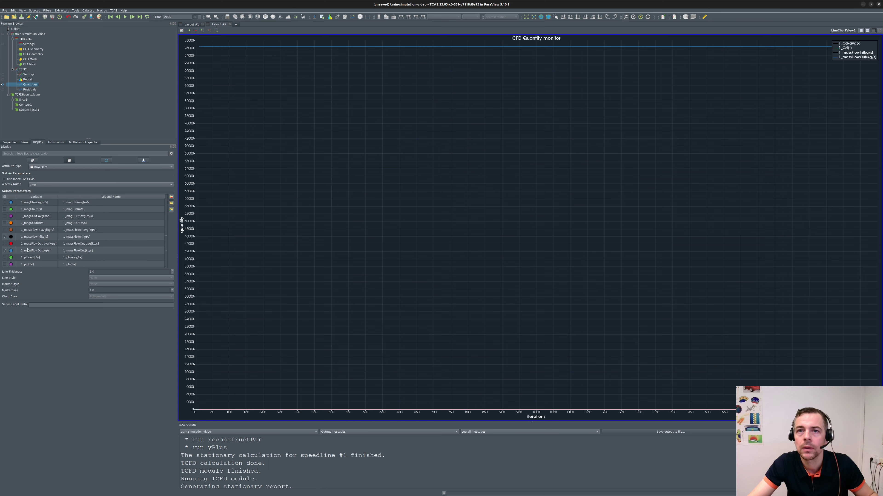
pyautogui.click(5, 251)
pyautogui.click(5, 237)
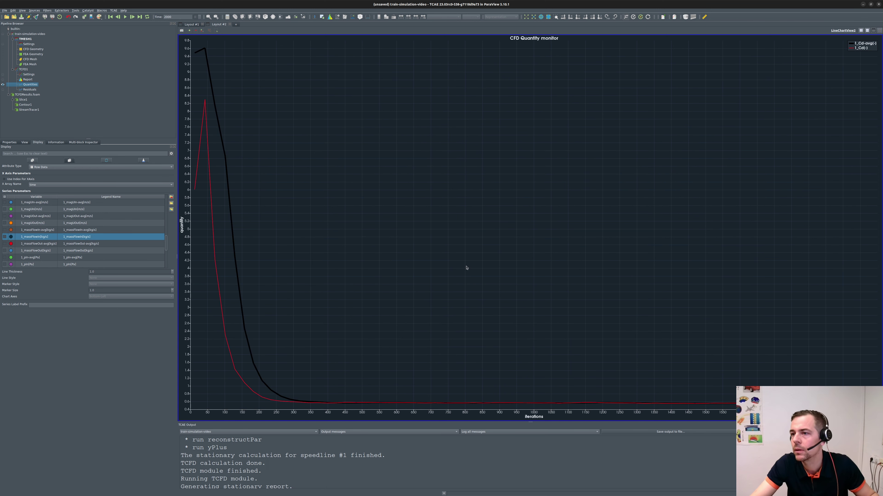
# Examine how the drag coefficient curves converge over the final iterations.
pyautogui.scroll(3, 416, 248)
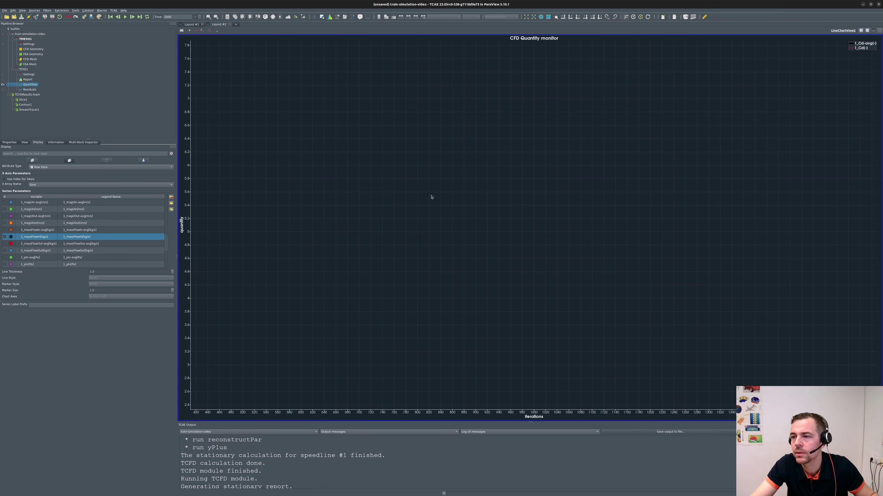
pyautogui.click(526, 17)
pyautogui.moveTo(332, 321); pyautogui.dragTo(338, 200)
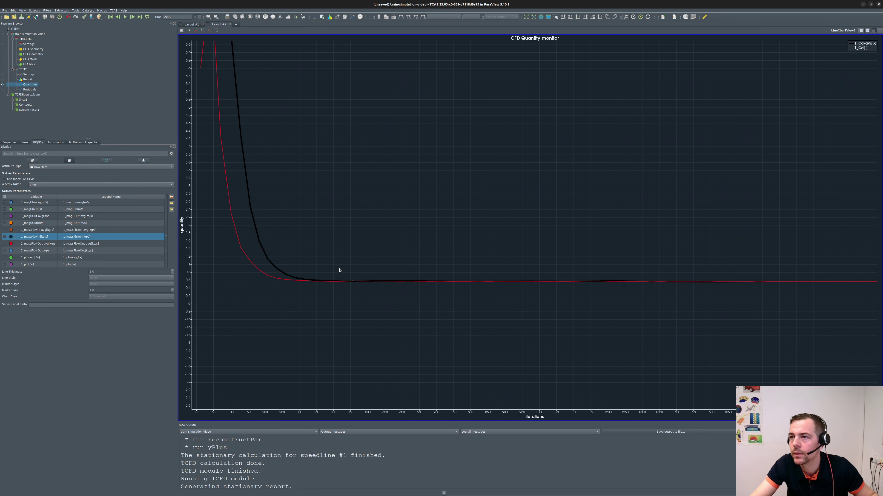
pyautogui.scroll(3, 340, 271)
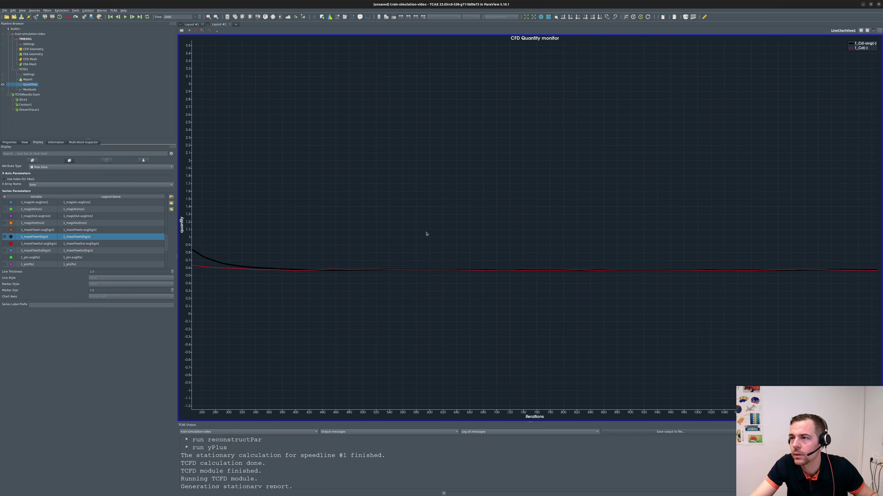
pyautogui.moveTo(426, 233); pyautogui.dragTo(366, 265)
pyautogui.moveTo(439, 212); pyautogui.dragTo(481, 217, button='right')
pyautogui.moveTo(445, 376); pyautogui.dragTo(371, 157)
pyautogui.moveTo(537, 215); pyautogui.dragTo(320, 196)
pyautogui.moveTo(555, 245)
pyautogui.mouseDown()
pyautogui.moveTo(508, 253)
pyautogui.moveTo(609, 256)
pyautogui.moveTo(569, 197)
pyautogui.moveTo(465, 238)
pyautogui.mouseUp()
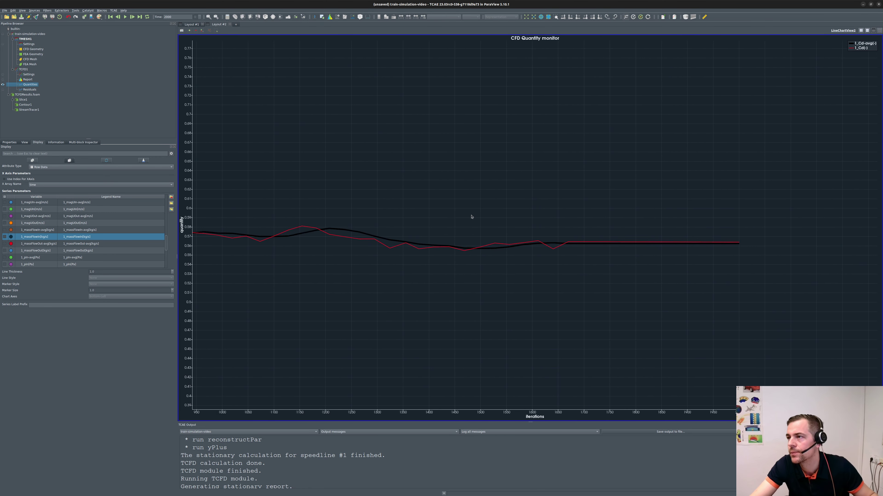
pyautogui.moveTo(622, 228); pyautogui.dragTo(646, 216)
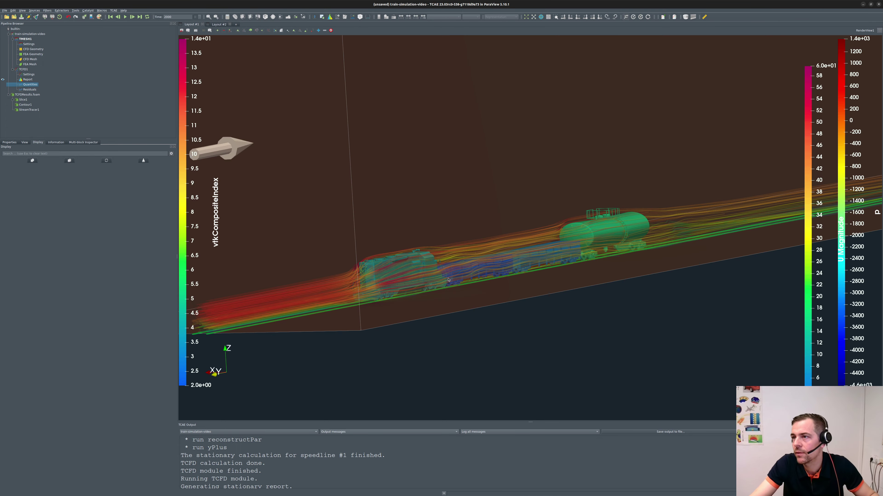
# Inspect the streamlines along the whole train from the side in the 3D view.
pyautogui.moveTo(448, 280); pyautogui.dragTo(427, 29)
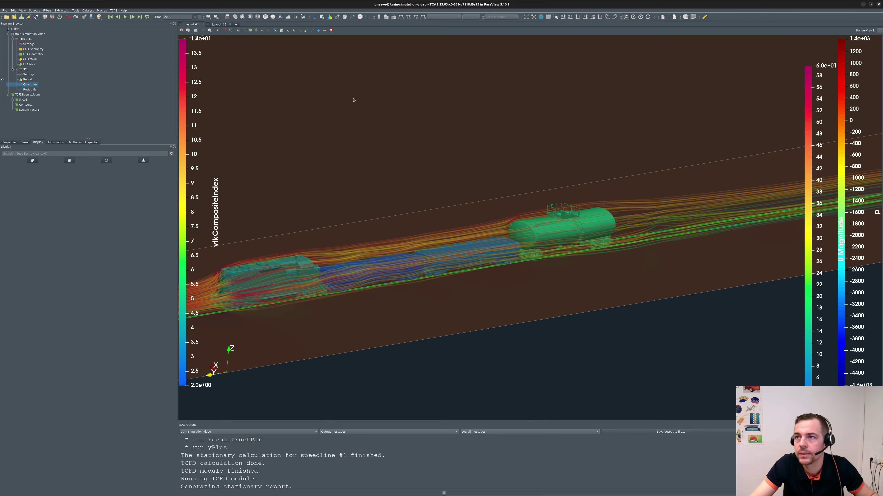
pyautogui.moveTo(354, 98); pyautogui.dragTo(518, 197)
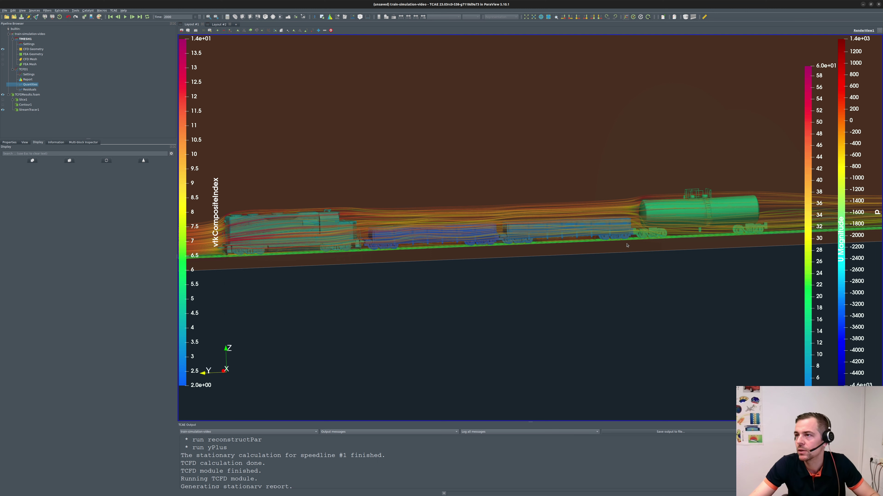
pyautogui.scroll(-5, 607, 237)
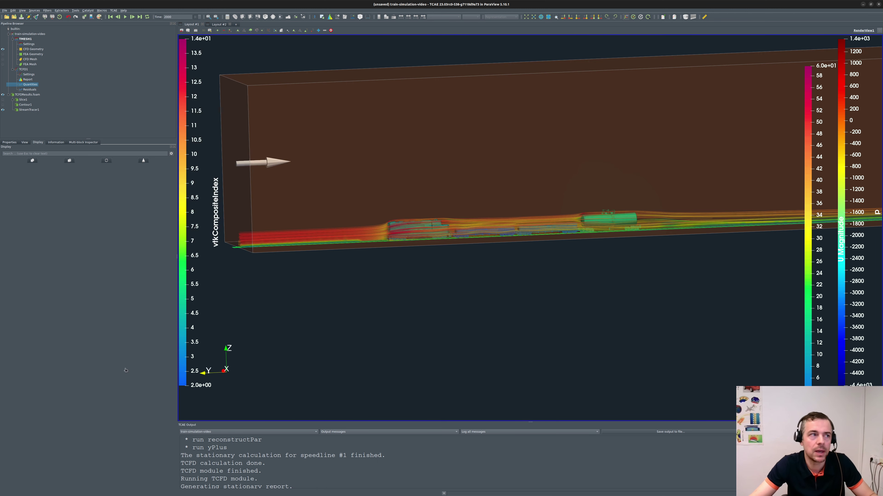